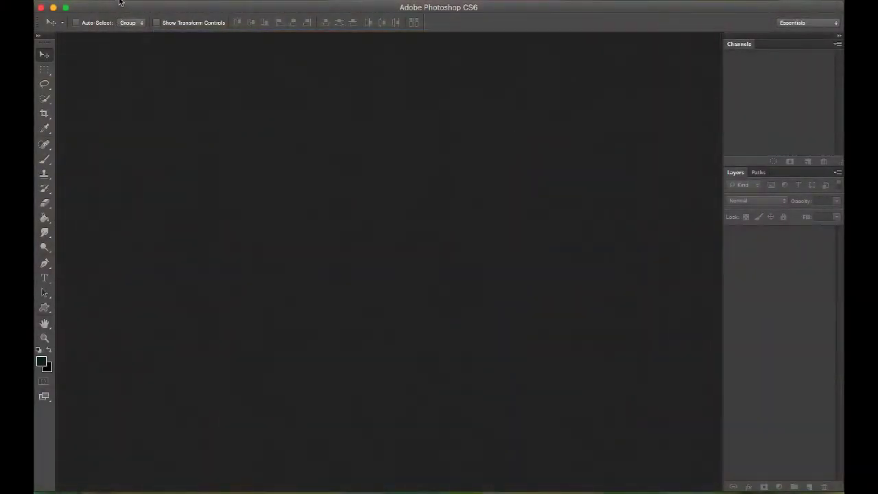
Open 20170331_172653.tif, the photo of the rider sitting on the motorcycle
click(120, 2)
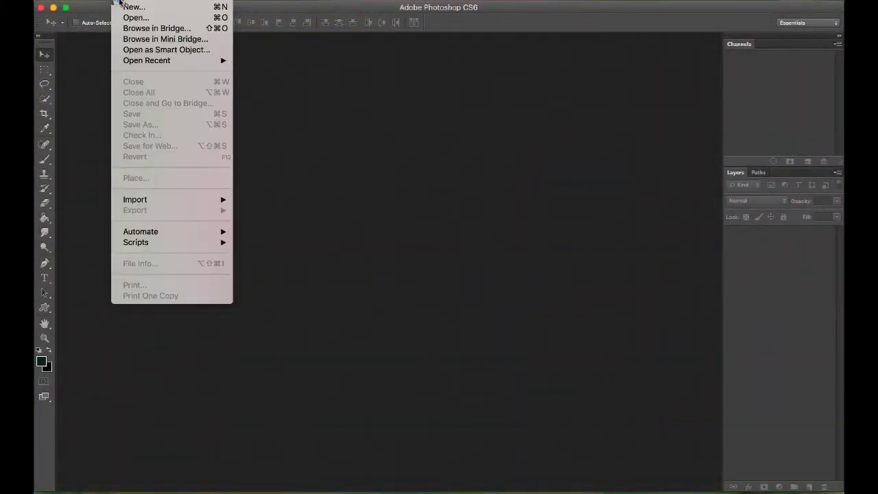
click(127, 16)
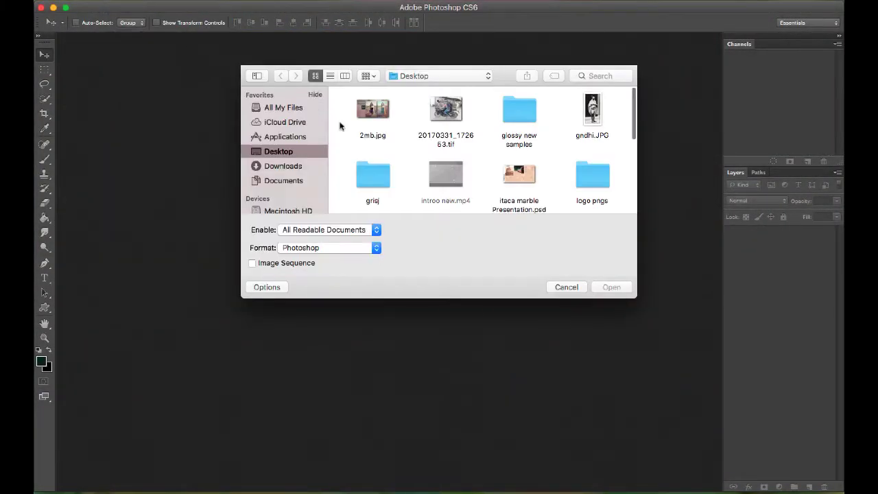
double_click(446, 122)
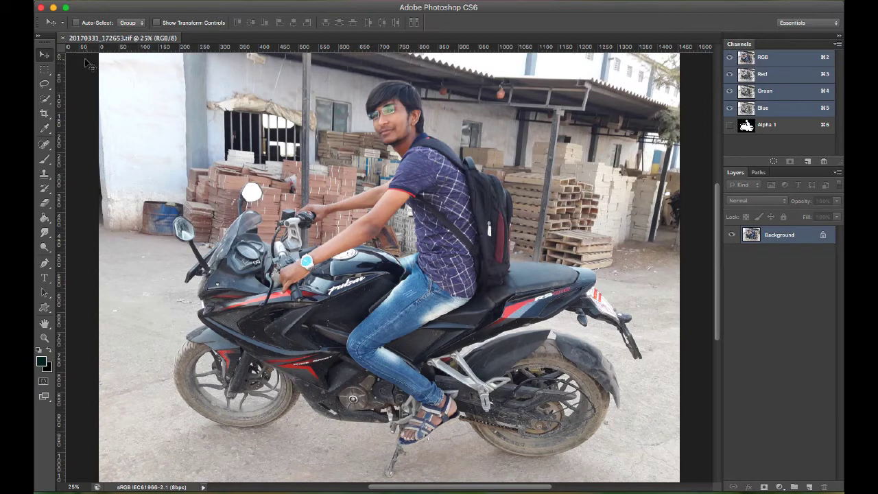
Quick-select the rider, fuel tank, seat, rear wheel and front fairing, raising brush size to 60
click(48, 100)
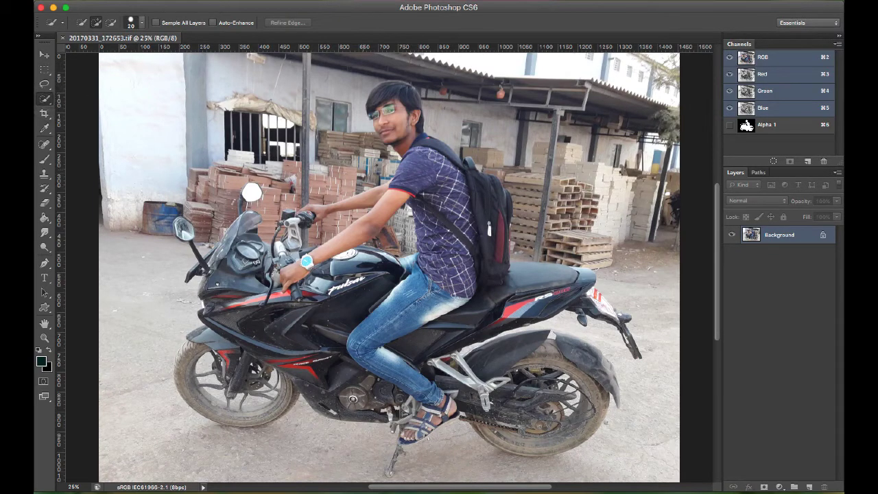
drag(395, 113, 491, 223)
drag(489, 230, 488, 232)
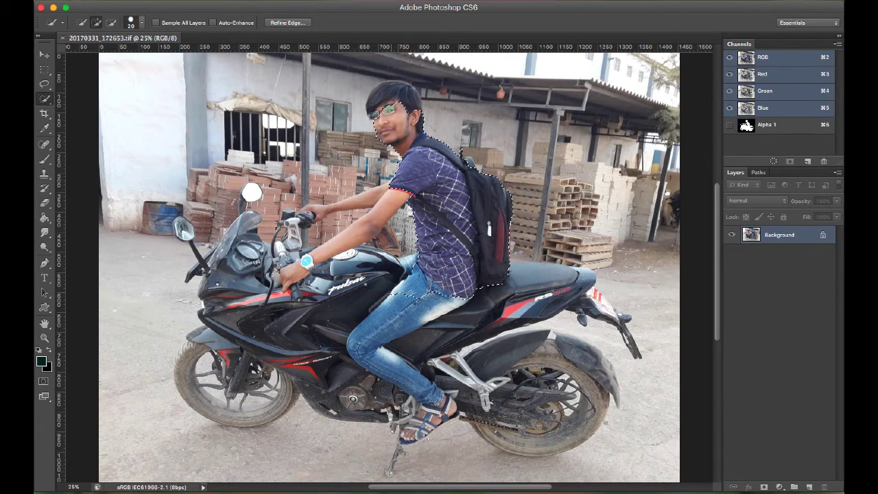
mouse_move(404, 286)
mouse_down()
mouse_move(328, 294)
mouse_move(366, 361)
mouse_up()
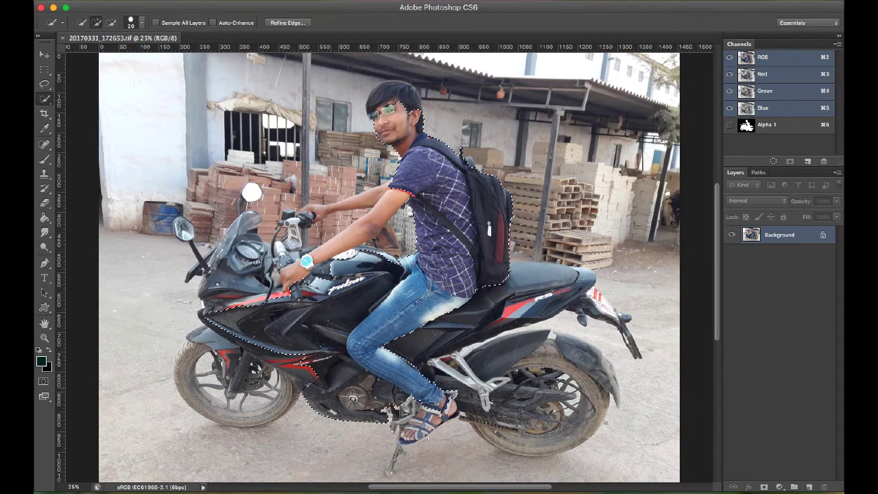
mouse_move(411, 406)
mouse_down()
mouse_move(453, 350)
mouse_move(596, 314)
mouse_up()
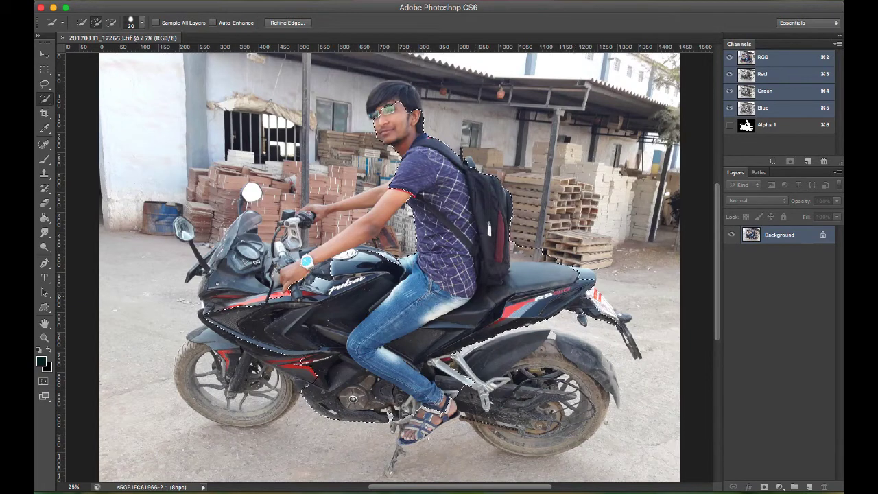
drag(534, 346, 573, 360)
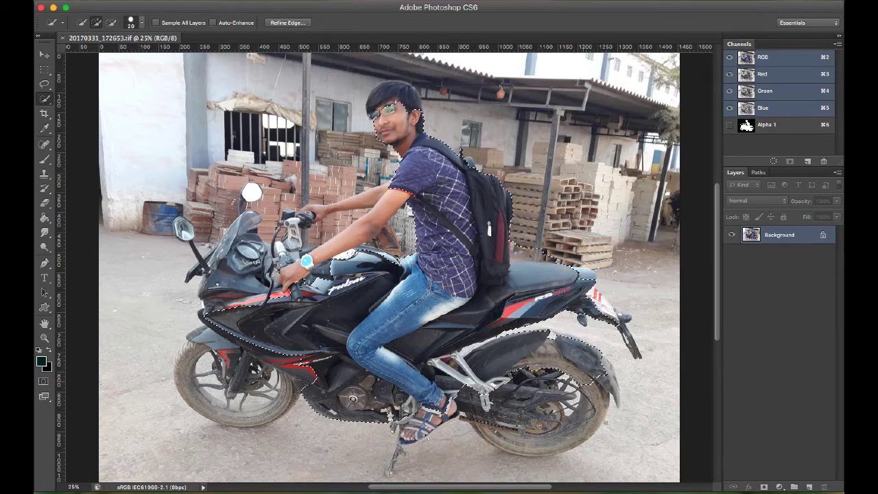
drag(535, 333, 549, 401)
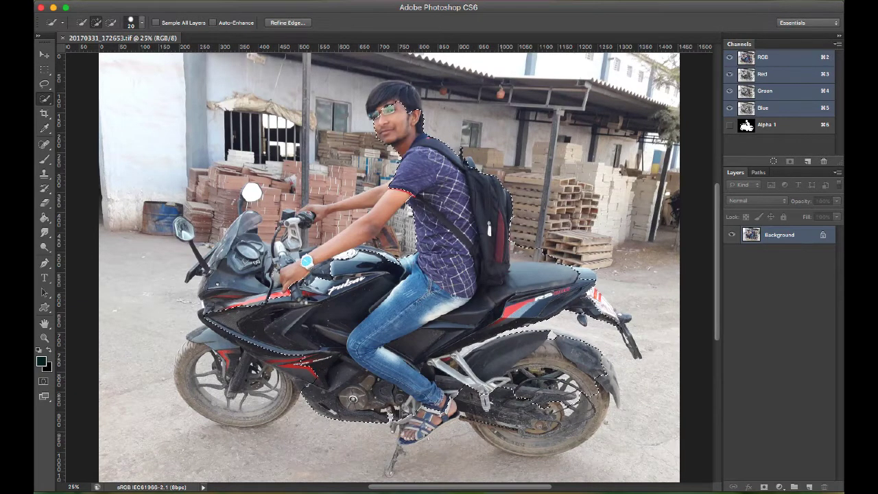
drag(268, 293, 247, 259)
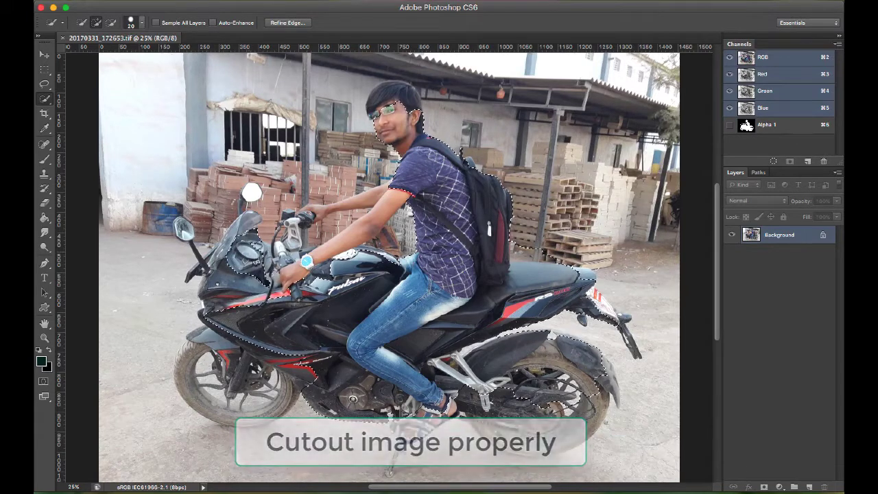
mouse_move(247, 230)
mouse_down()
mouse_move(215, 360)
mouse_move(251, 389)
mouse_up()
key(bracketright)
key(bracketright)
key(bracketright)
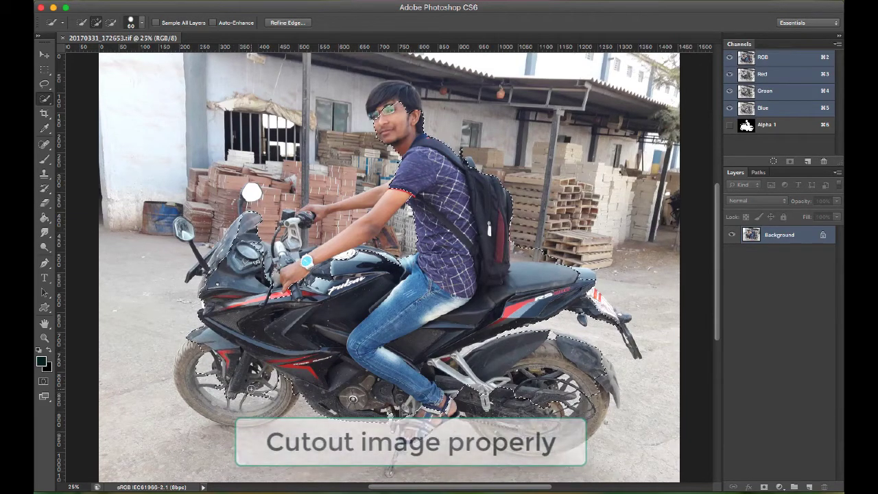
Copy the selected rider and bike to a new layer, Layer 1, and check the cutout
right_click(306, 362)
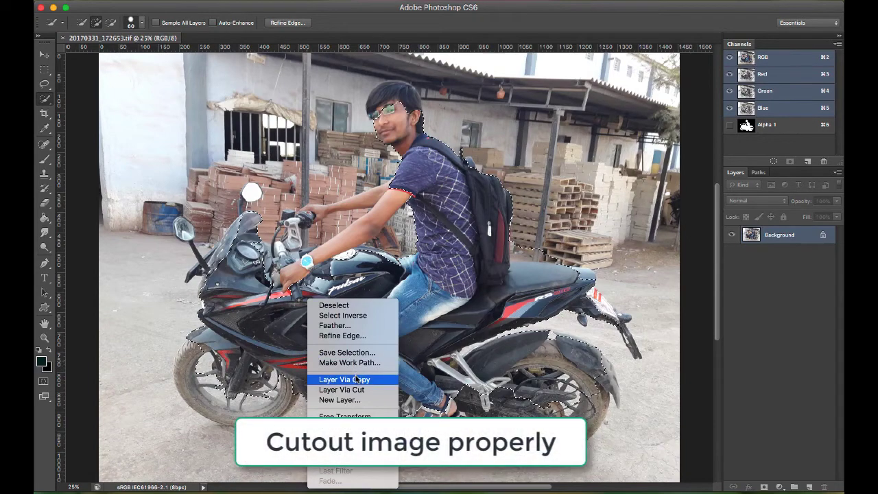
click(356, 379)
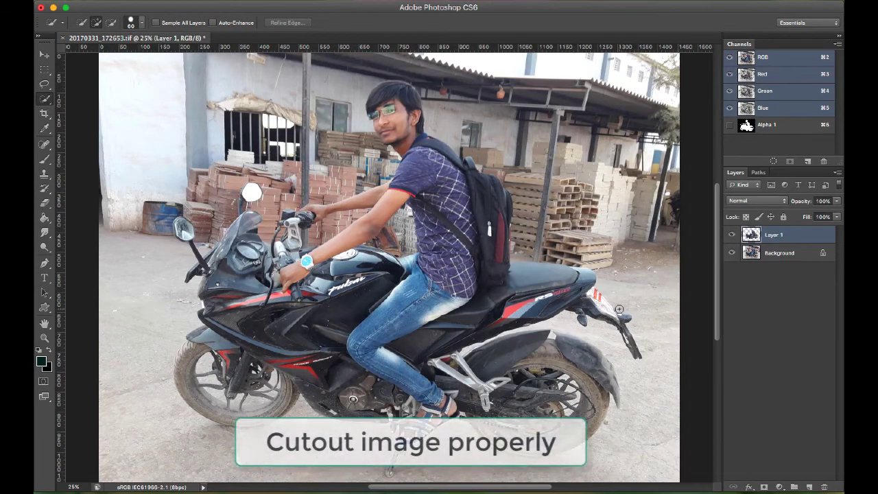
click(731, 253)
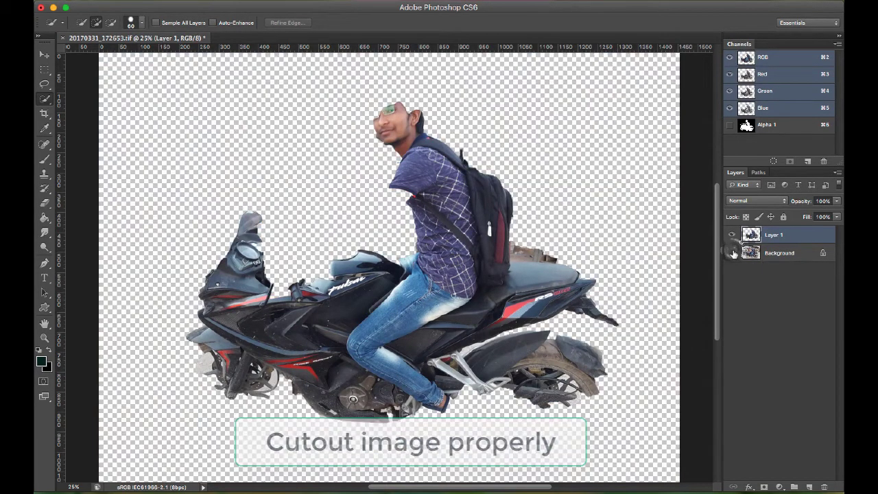
click(731, 253)
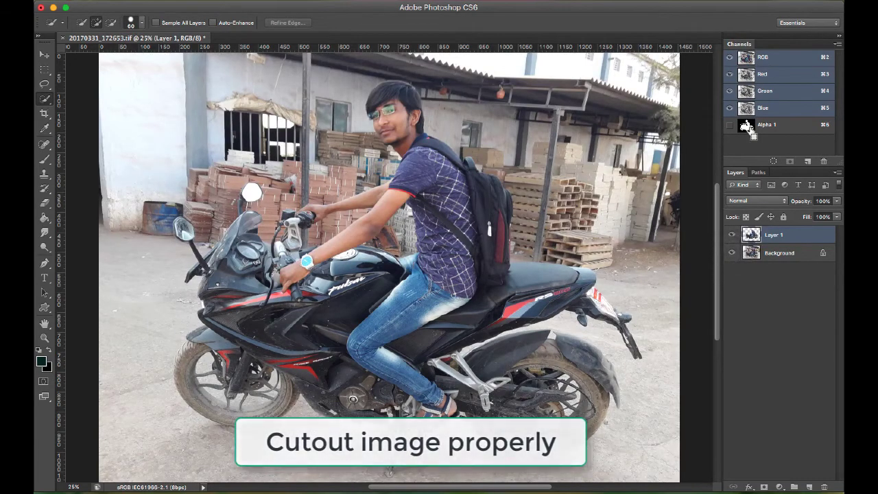
Load the Alpha 1 selection, copy it from the Background into Layer 2, and delete Layer 1
ctrl+click(746, 125)
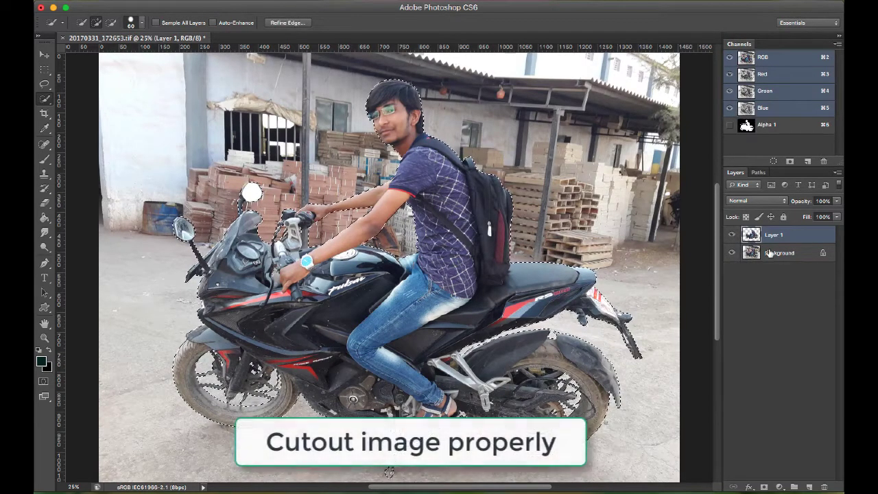
click(770, 253)
key(ctrl+j)
click(771, 235)
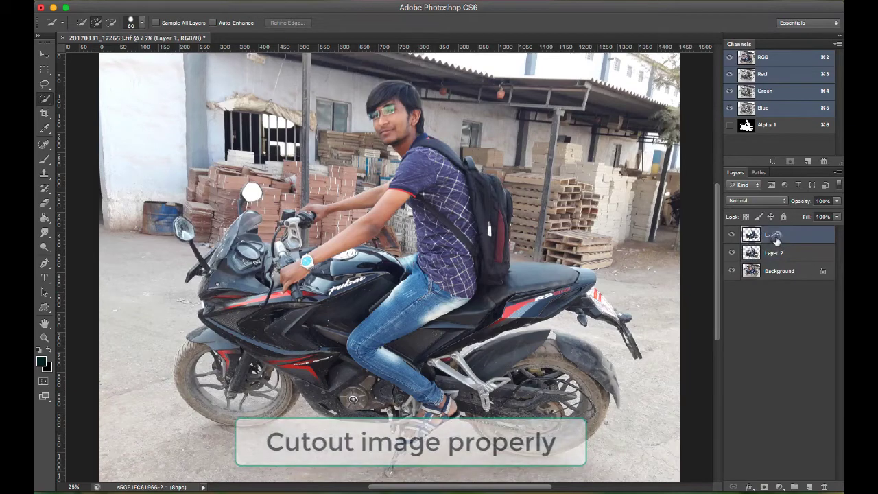
key(Delete)
Toggle the yard photo to inspect the cutout and switch to the Move tool
click(731, 254)
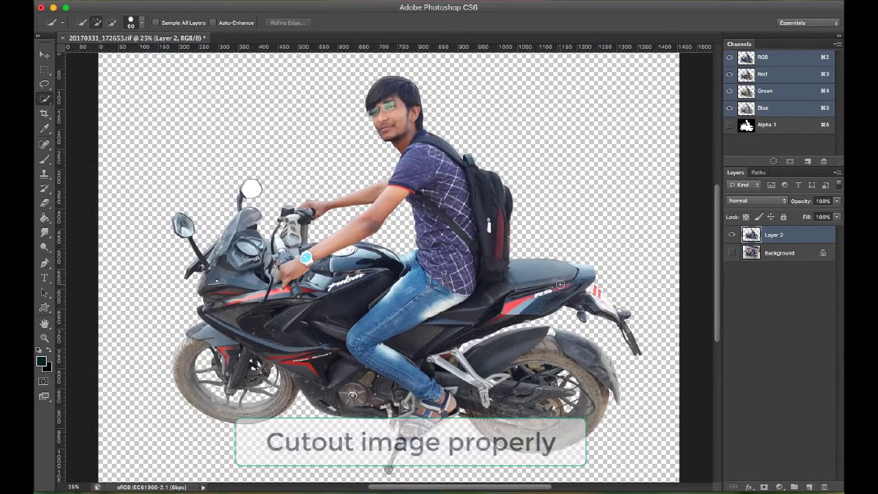
key(v)
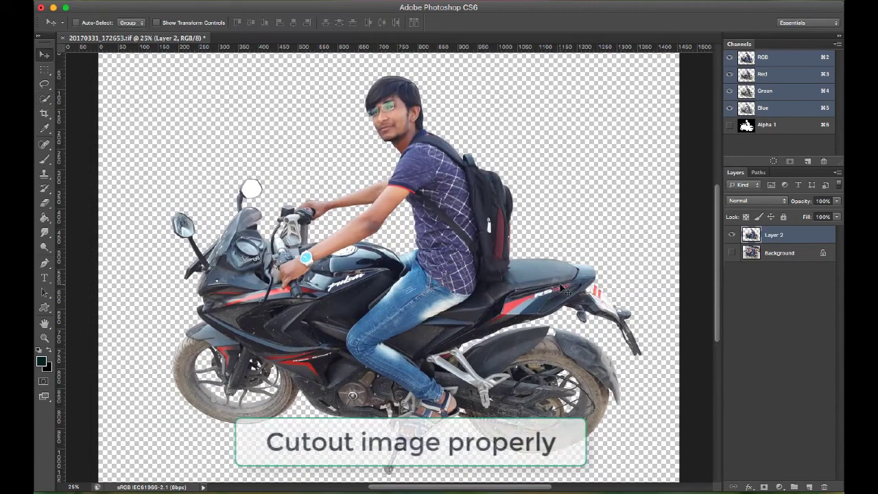
click(732, 253)
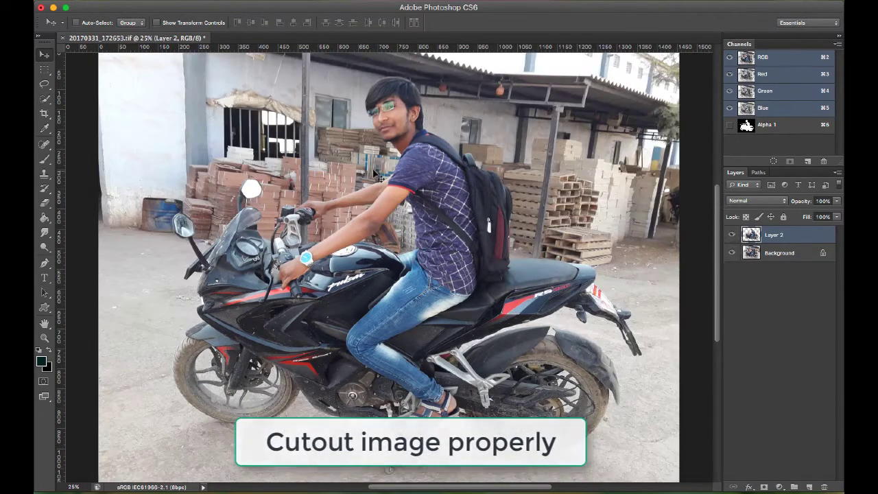
click(113, 1)
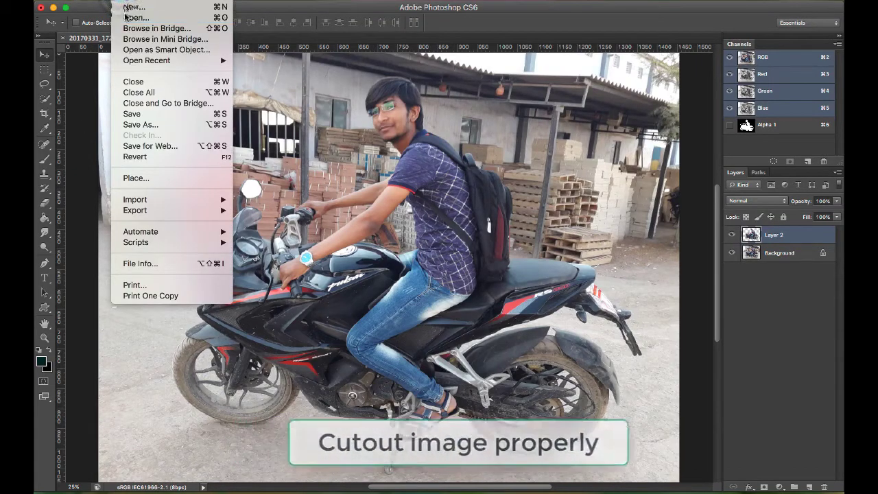
Open SplitShire-05072 1800x1200.jpg, select all of it, and return to the rider document
click(123, 10)
scroll(449, 135, down, 2)
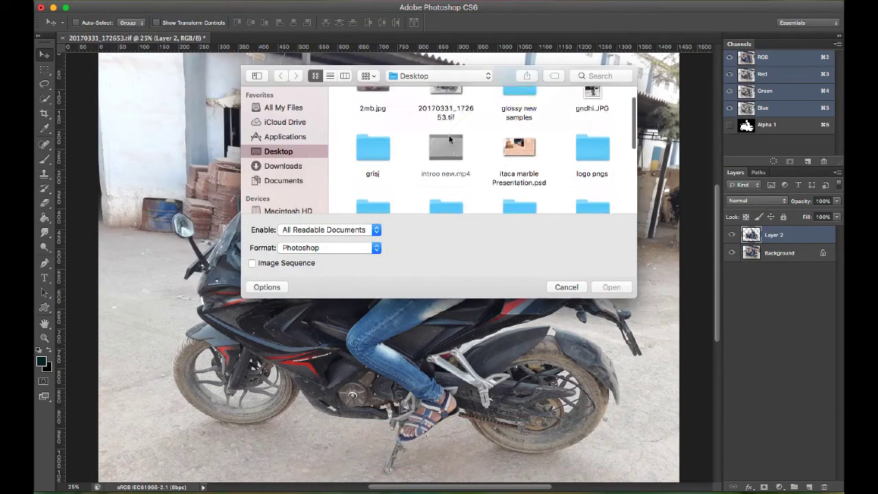
scroll(449, 139, down, 2)
double_click(449, 154)
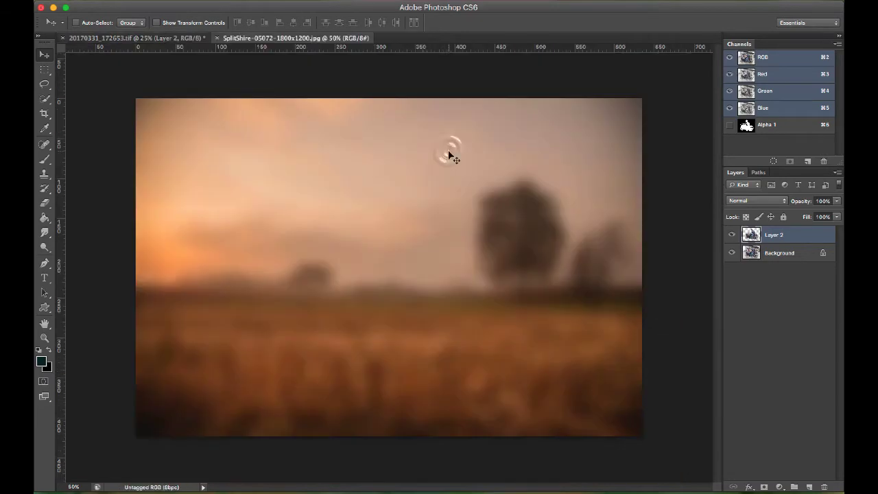
key(super+a)
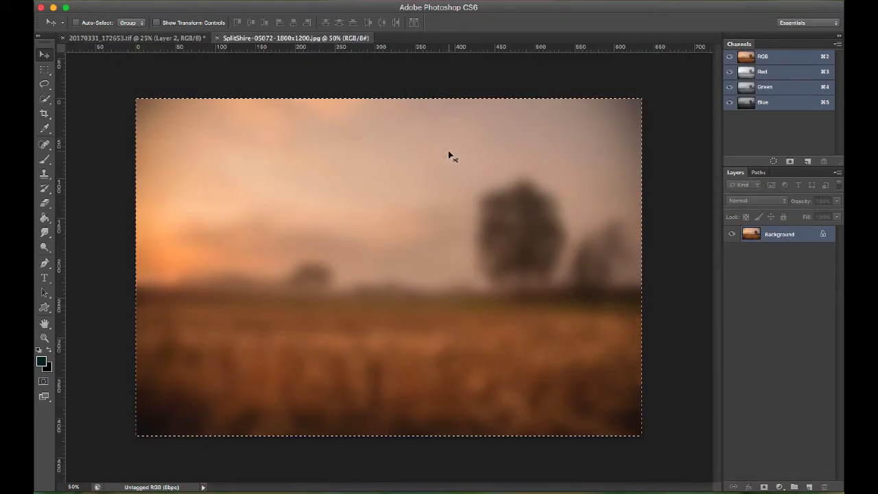
click(193, 37)
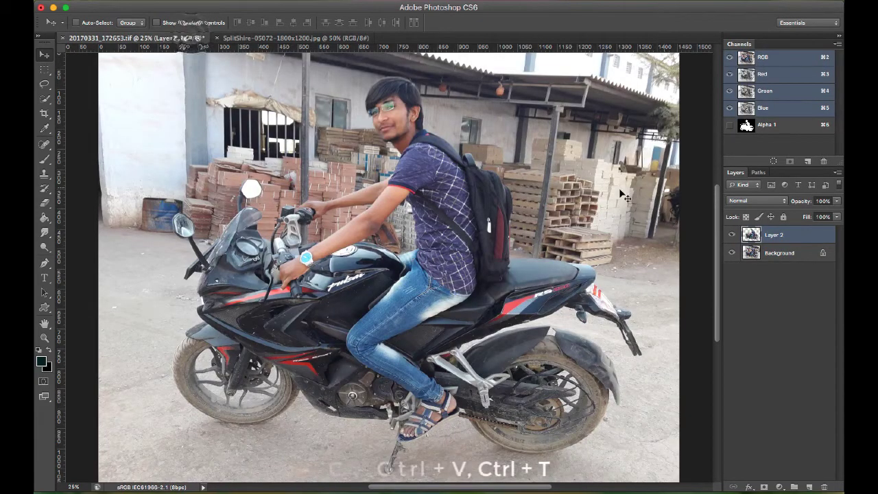
Paste the sunset field photo above the Background layer as Layer 3
key(super+0)
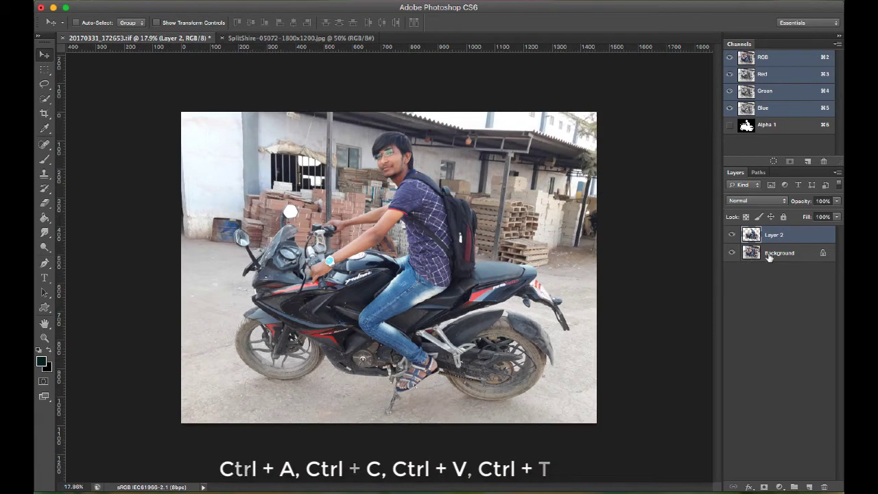
click(769, 253)
key(super+v)
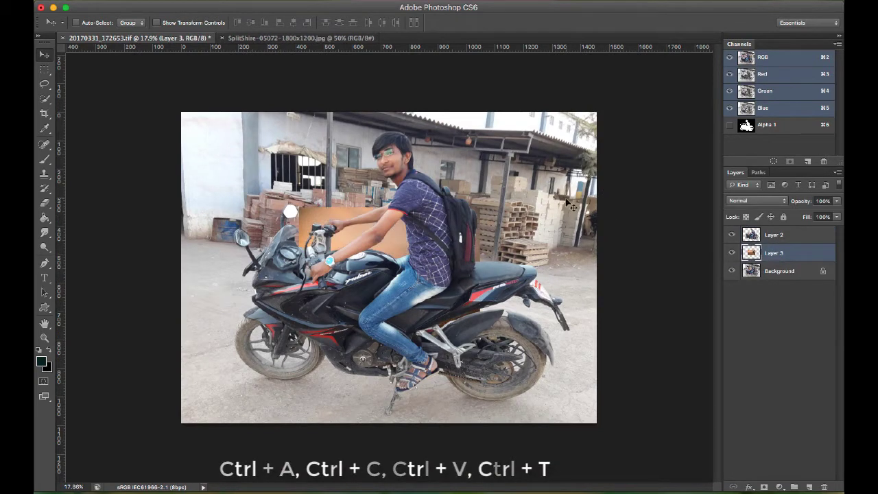
Scale the sunset backdrop to about 268% so it fills the frame behind the rider
key(super+t)
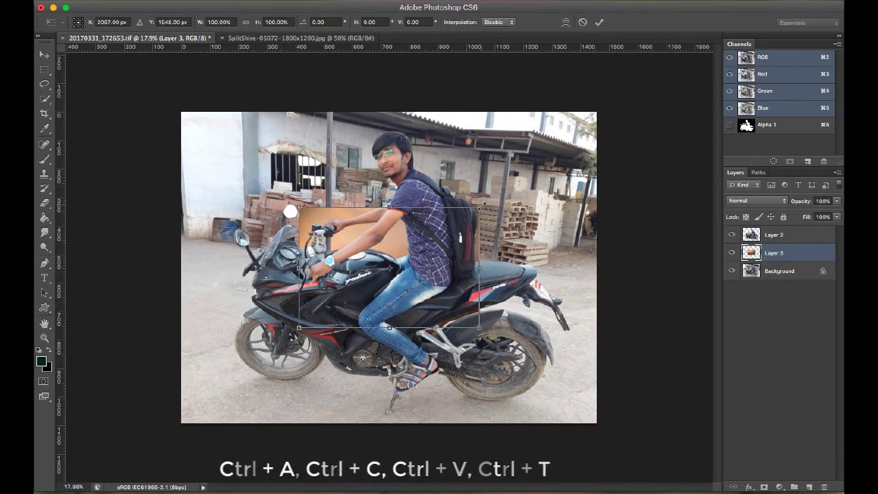
drag(480, 205, 598, 116)
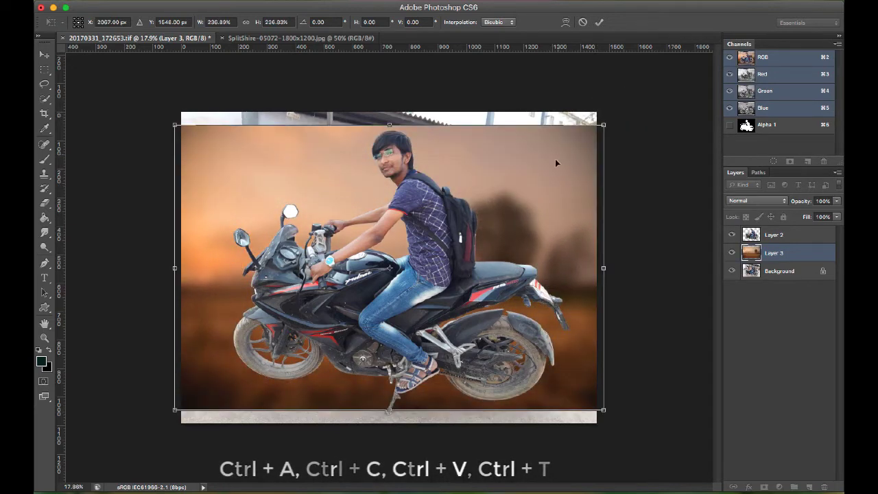
drag(555, 162, 552, 154)
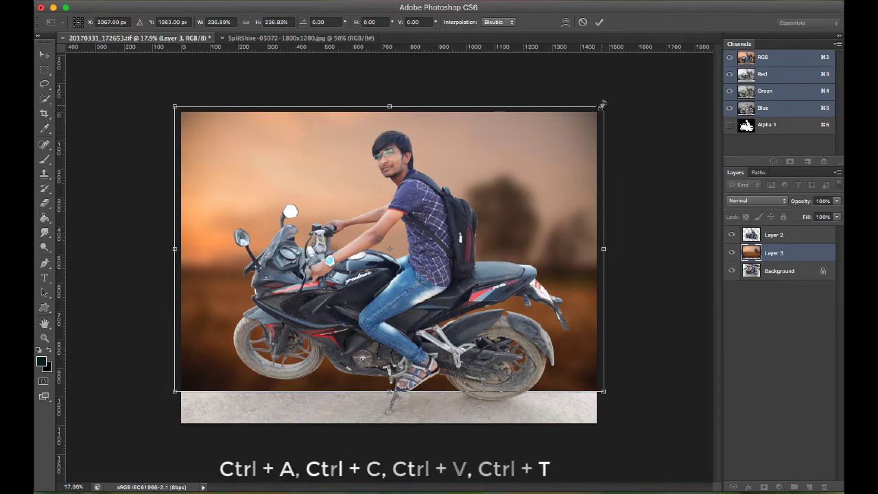
drag(602, 105, 623, 82)
drag(557, 162, 576, 159)
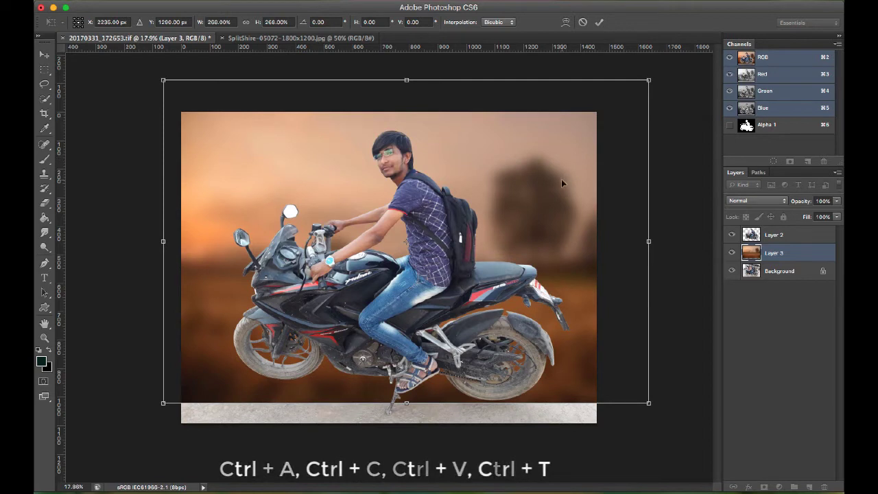
key(Return)
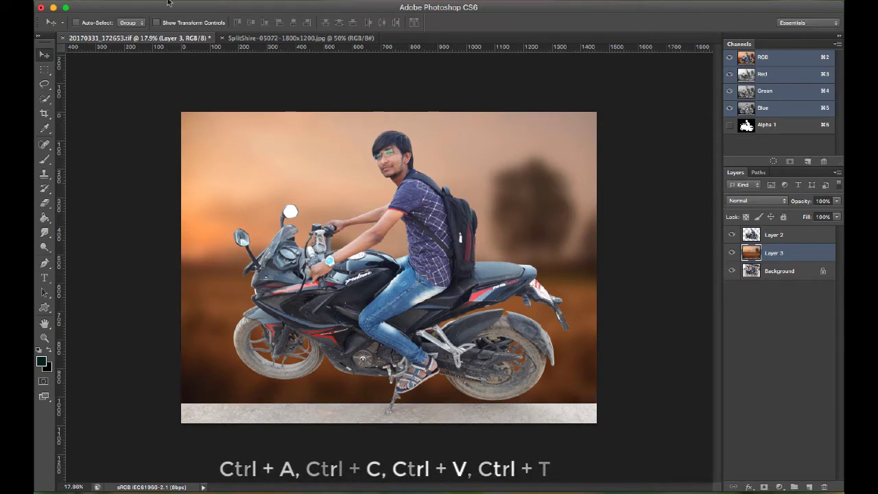
click(123, 2)
Open the transparent grass PNG image
click(127, 23)
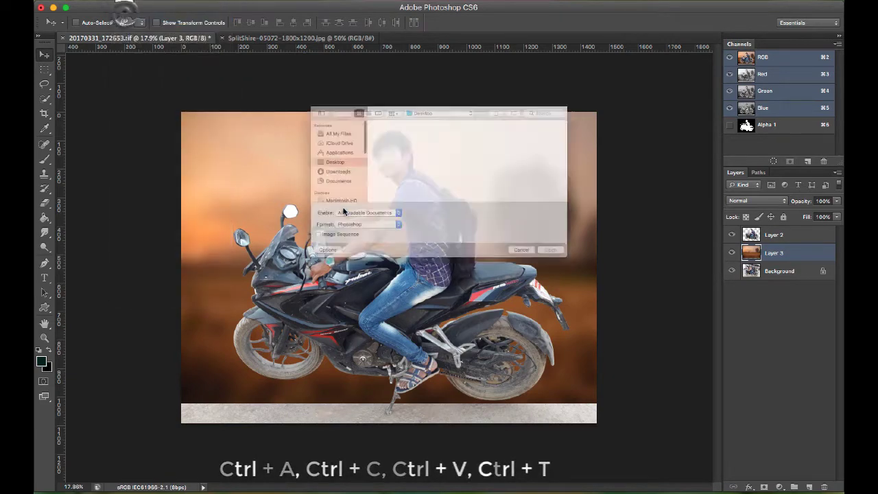
scroll(377, 171, down, 2)
scroll(377, 172, down, 2)
scroll(379, 168, down, 2)
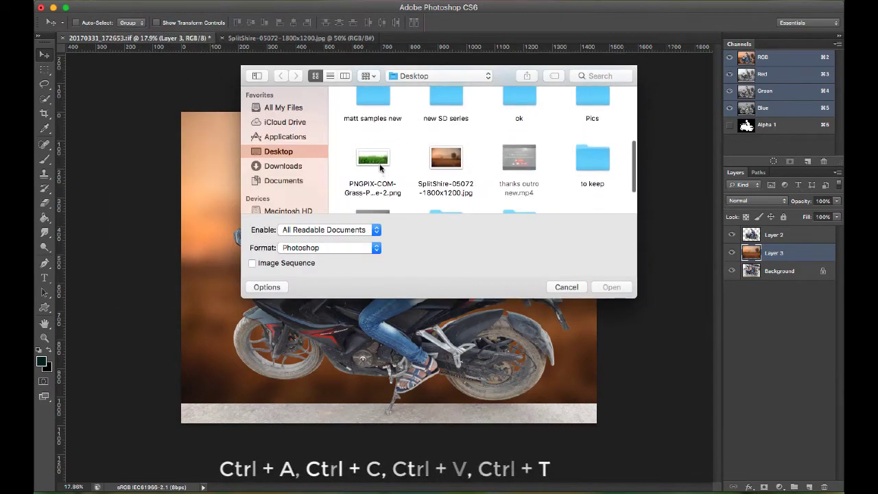
double_click(374, 165)
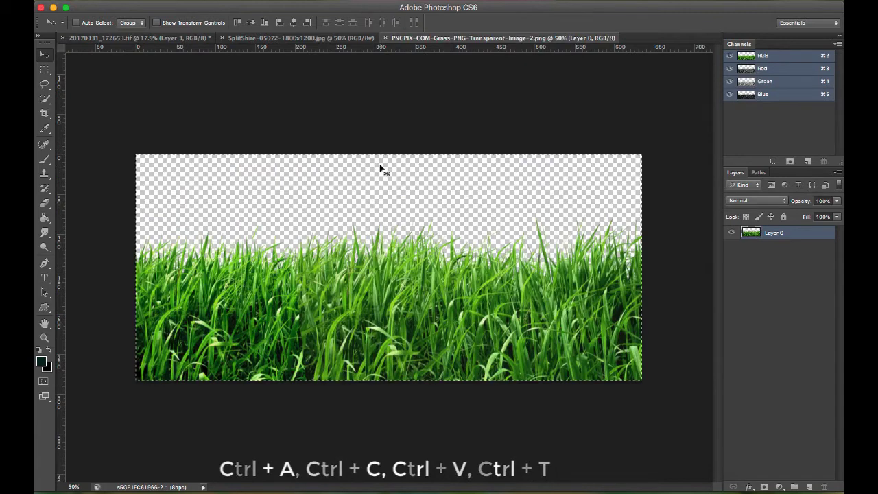
Paste the grass into the rider composite as a new layer above Layer 2
click(186, 38)
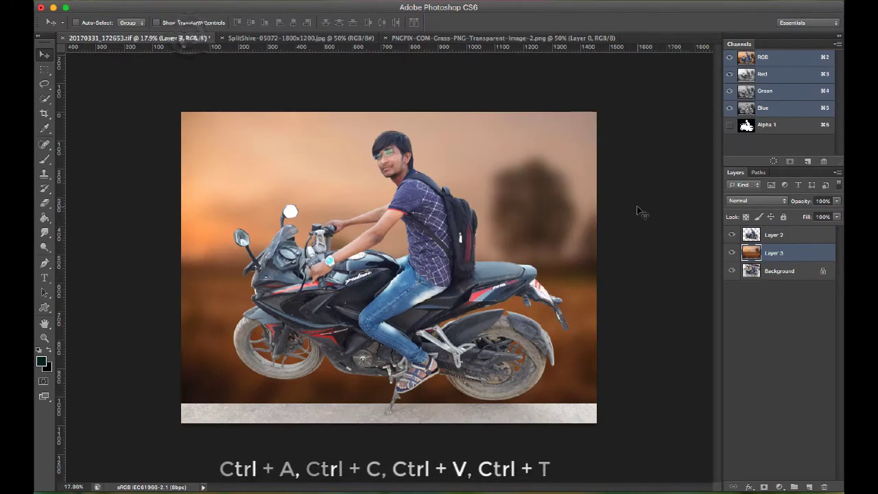
click(815, 238)
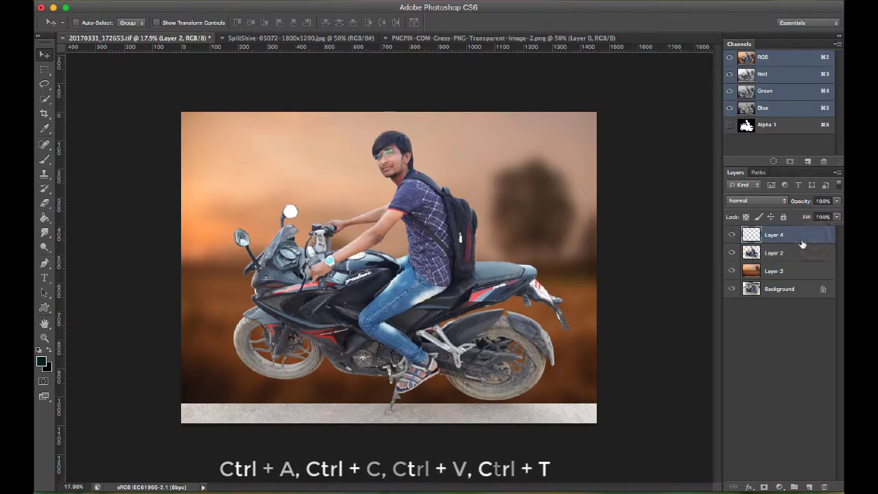
key(ctrl+v)
Scale the grass to about 177% and position it over the motorbike's lower body
key(ctrl+t)
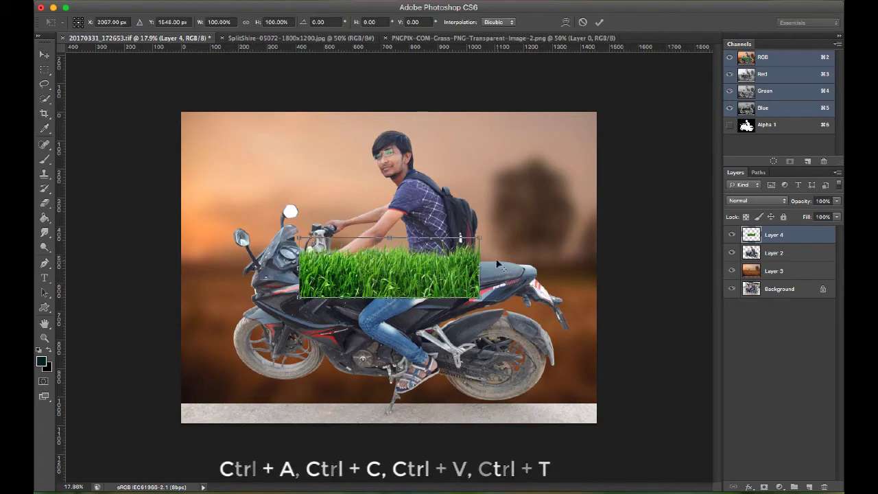
drag(480, 238, 540, 200)
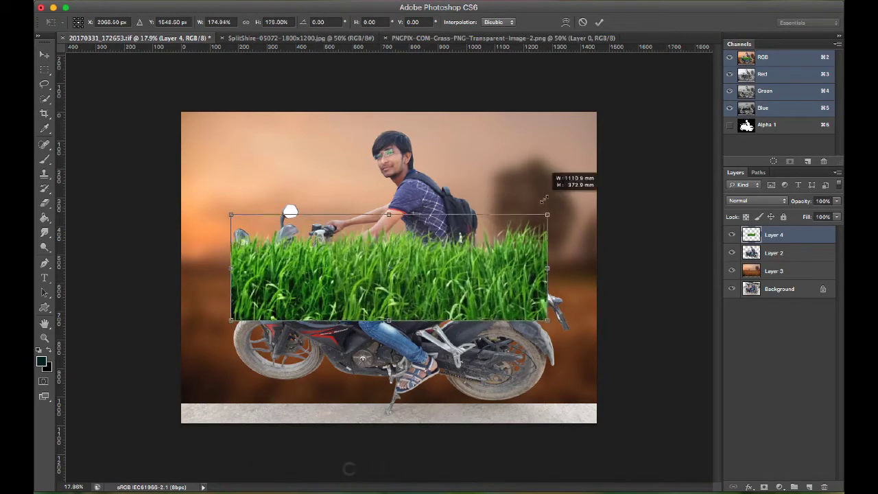
mouse_move(466, 259)
mouse_down()
mouse_move(432, 354)
mouse_move(392, 376)
mouse_move(398, 361)
mouse_up()
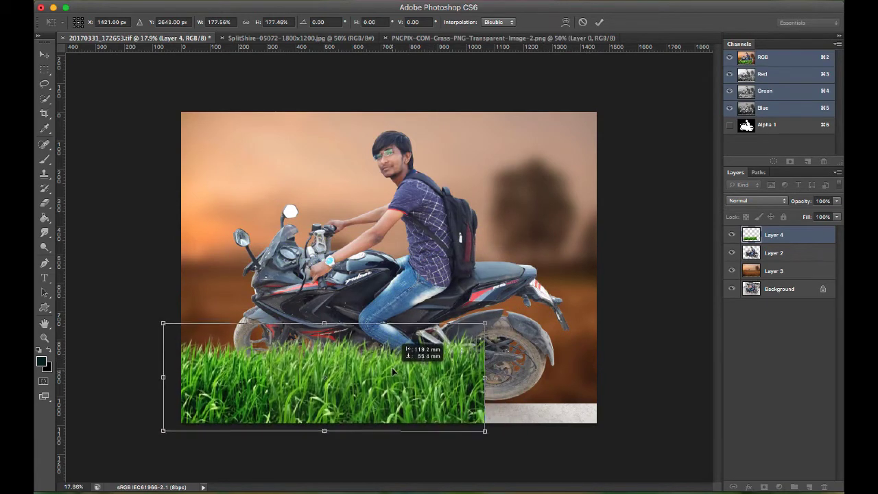
key(Return)
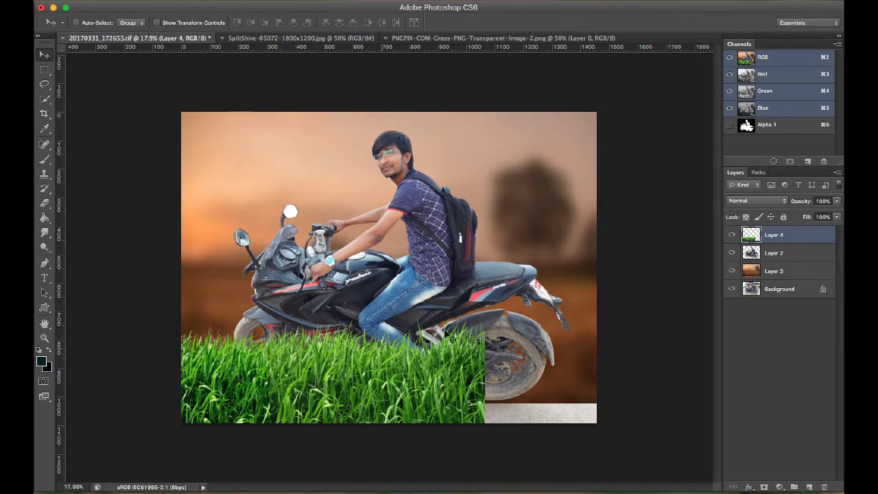
drag(400, 352, 470, 290)
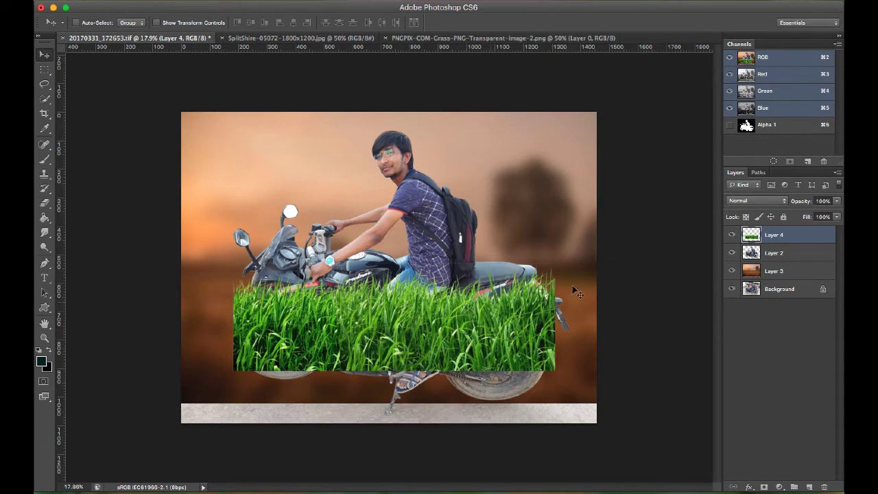
Shift the grass hue to -50 for a golden look, then duplicate it as Layer 4 copy
key(ctrl+u)
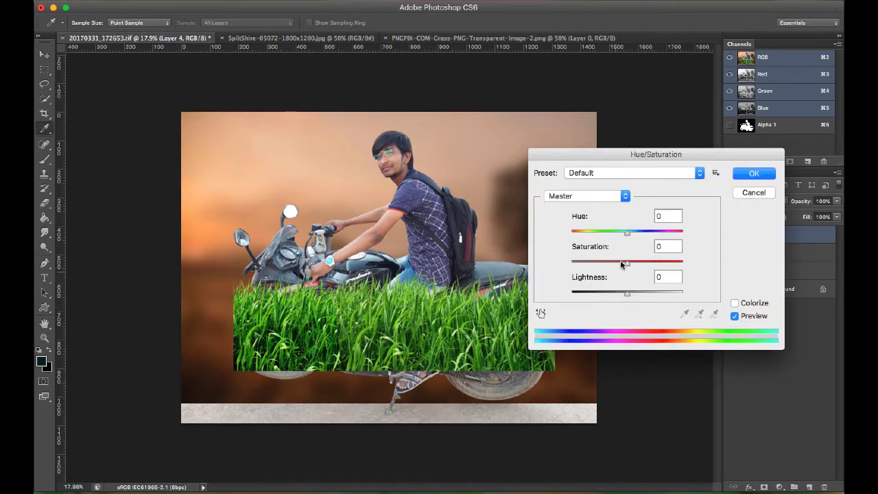
drag(626, 235, 603, 239)
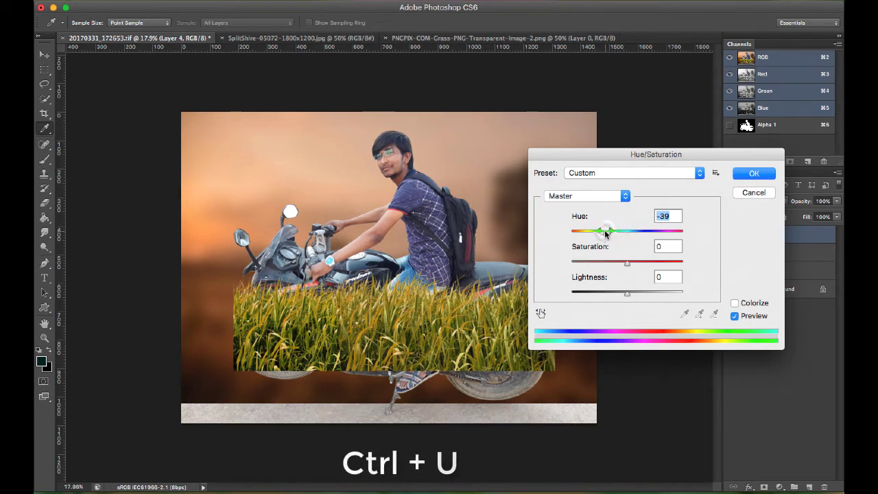
drag(605, 233, 603, 234)
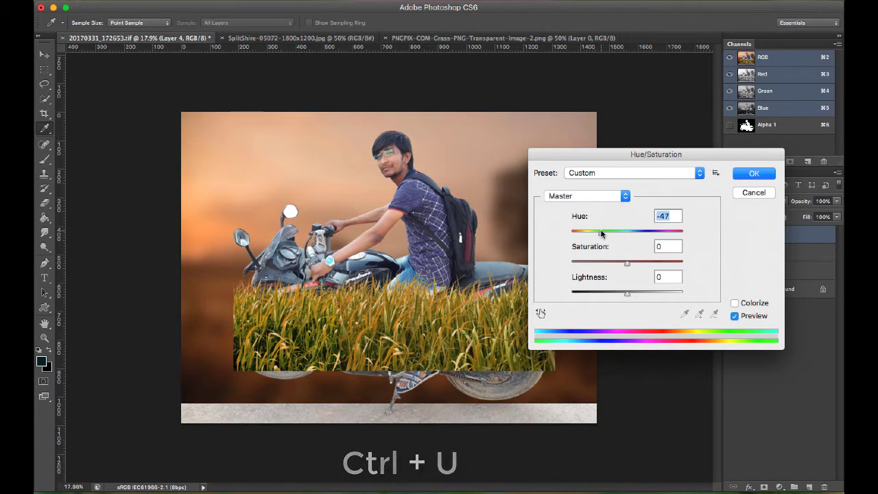
drag(602, 234, 598, 234)
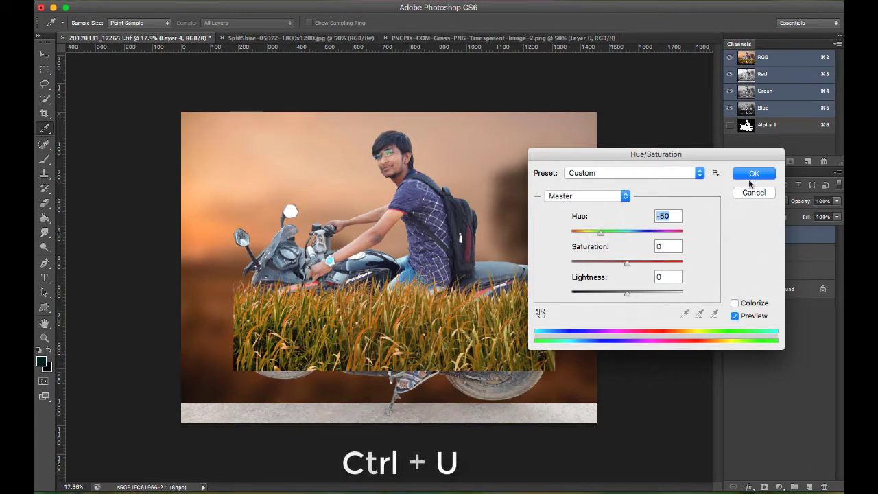
click(751, 176)
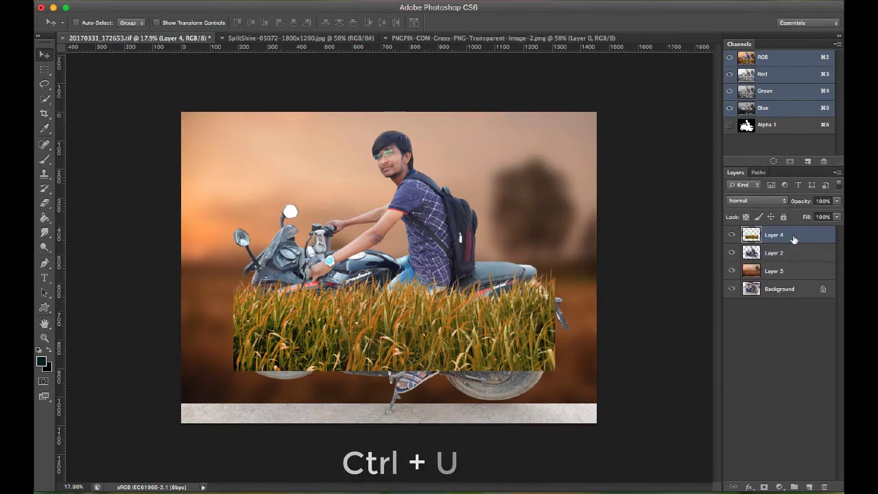
key(ctrl+j)
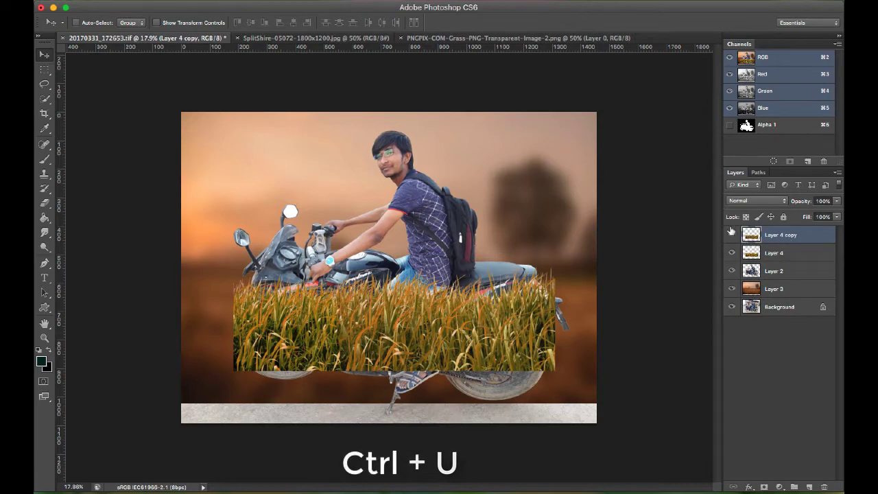
Apply a Gaussian Blur with a radius just under 14.8 to Layer 4 copy
click(296, 0)
mouse_move(303, 125)
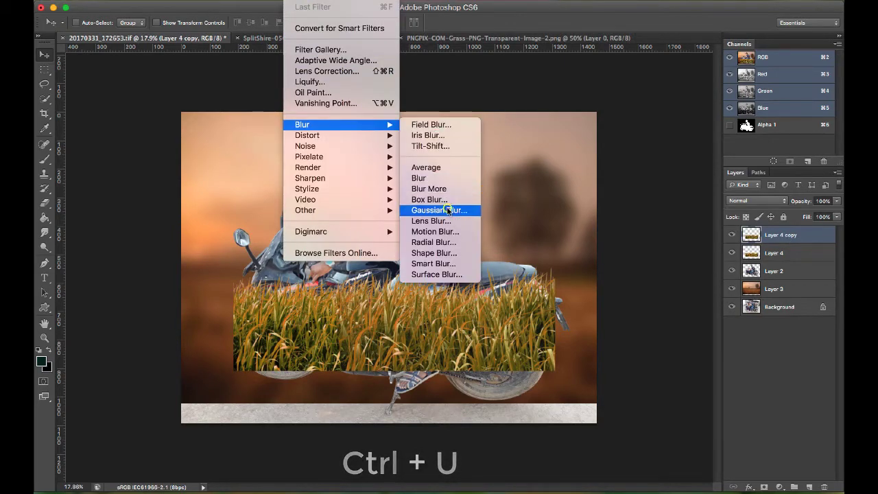
click(442, 210)
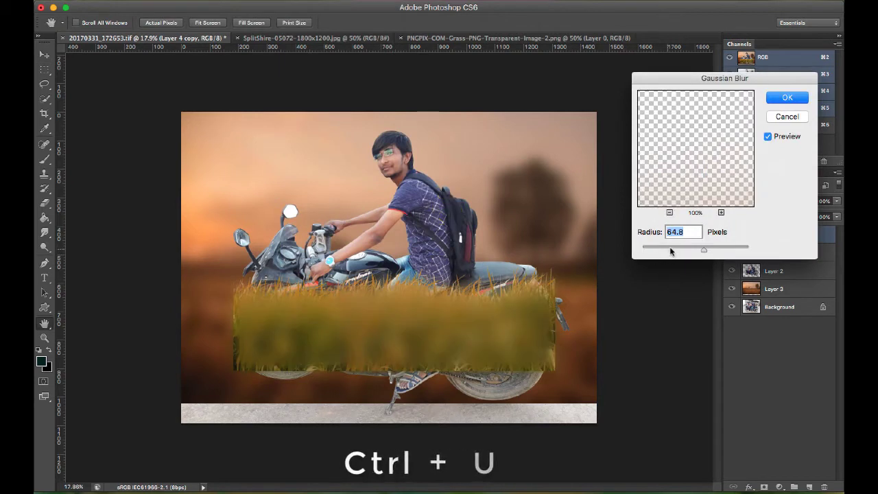
drag(704, 249, 686, 248)
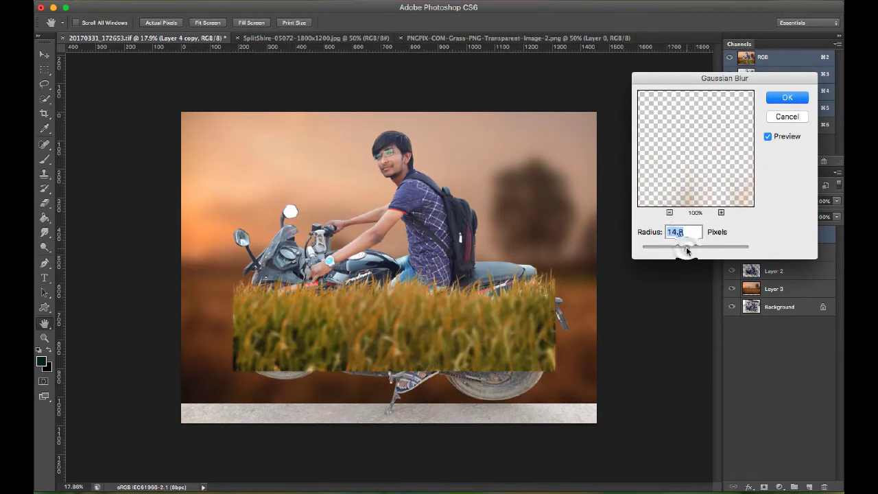
drag(686, 251, 686, 251)
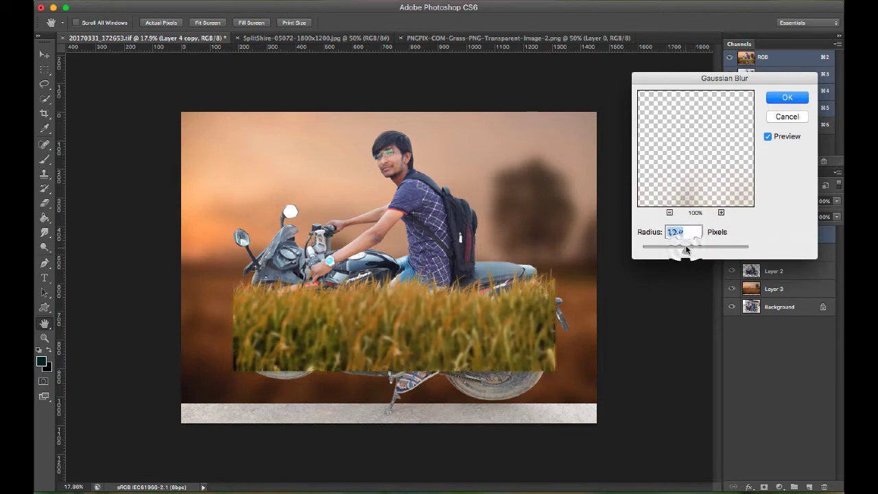
click(789, 98)
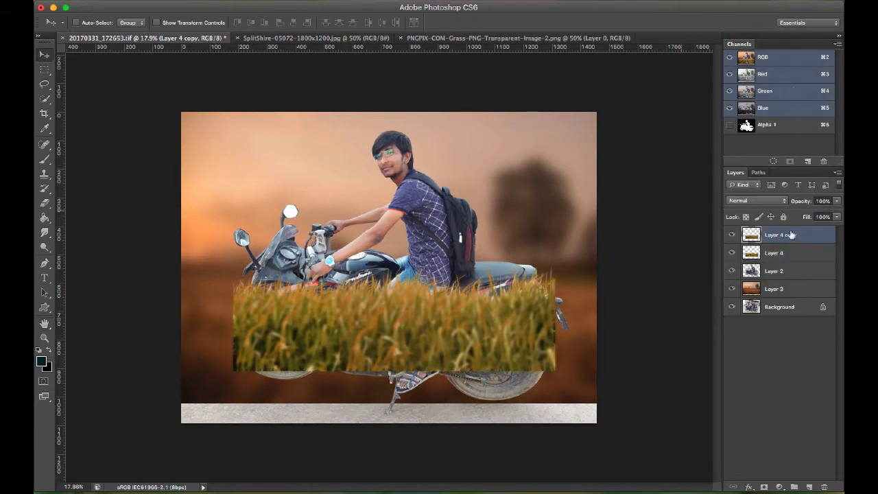
Hide the blurred grass copy and move the sharp grass layer behind the rider and bike
click(732, 234)
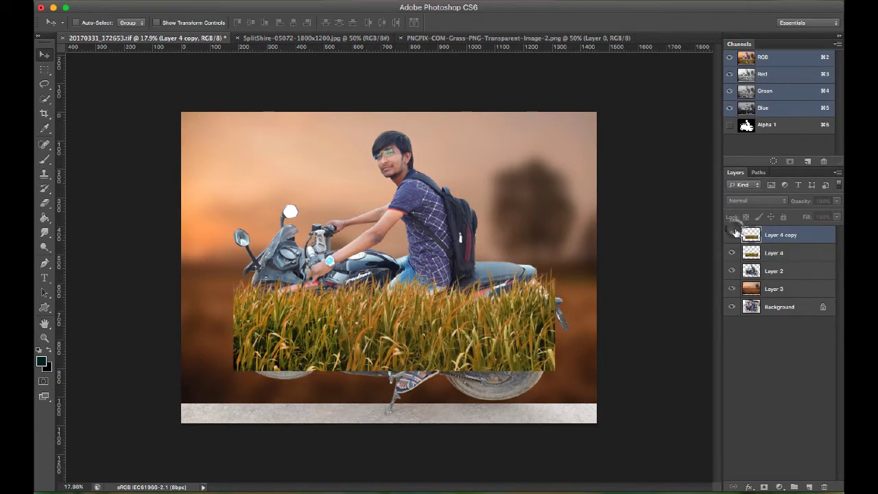
click(774, 253)
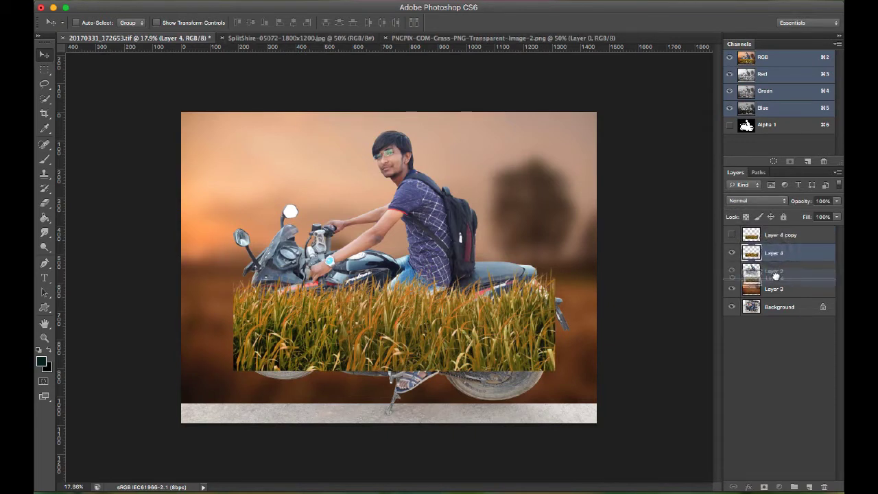
drag(774, 253, 777, 280)
Place the grass in the bottom-left corner and duplicate it across the bottom's right side
key(ctrl+t)
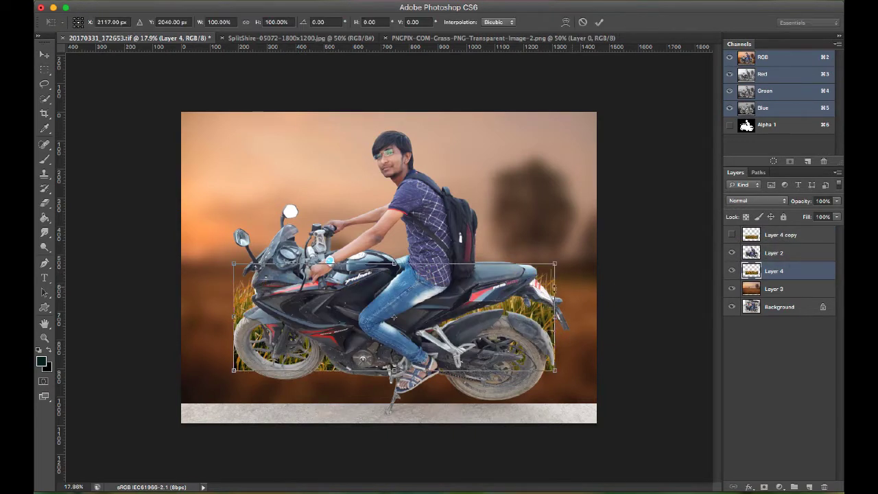
drag(491, 319, 403, 376)
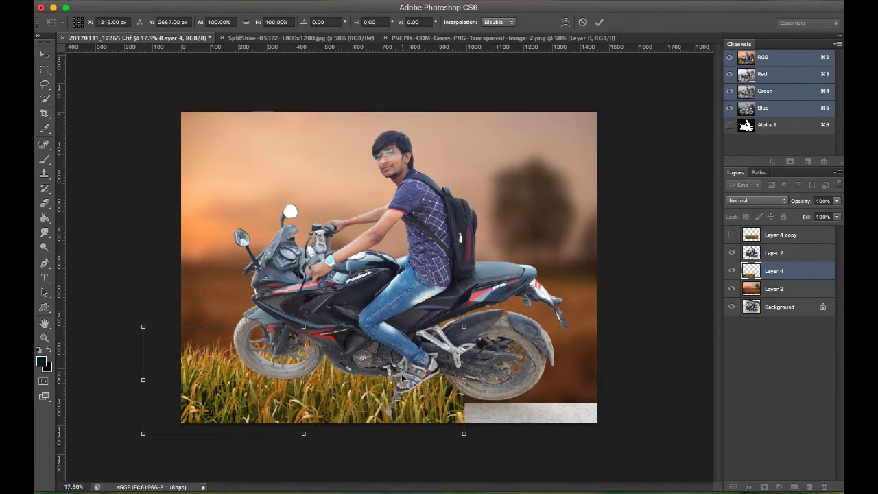
key(Return)
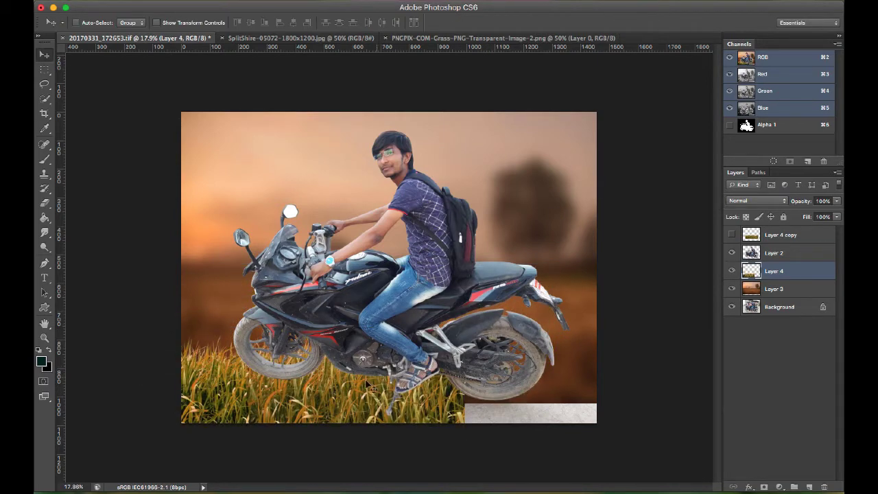
drag(361, 397, 368, 389)
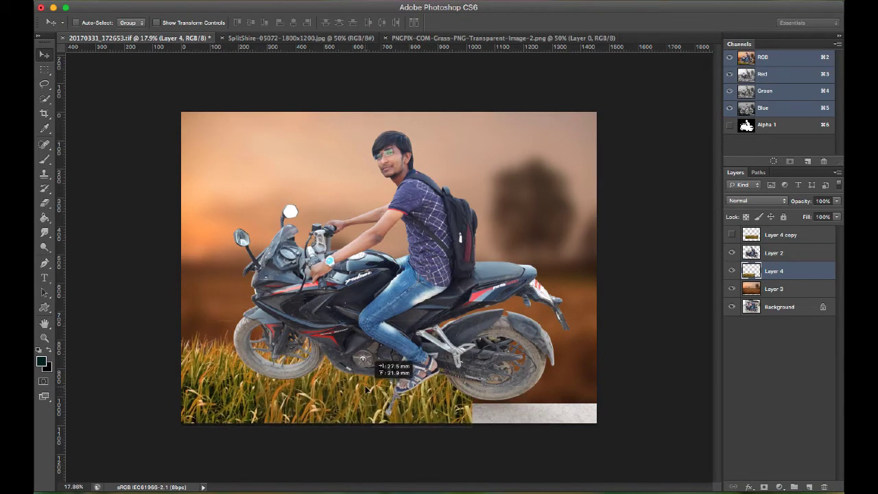
alt+drag(315, 401, 497, 397)
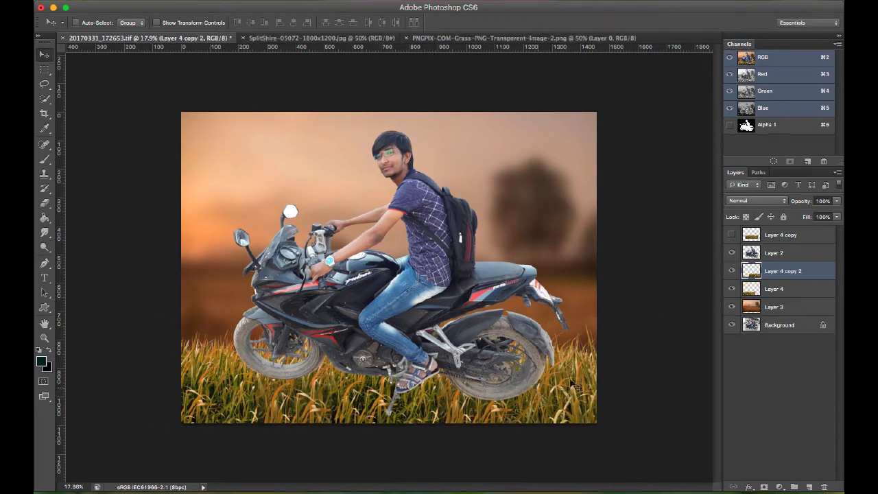
Show the Layer 4 copy grass patch and move it down over the bike
click(732, 235)
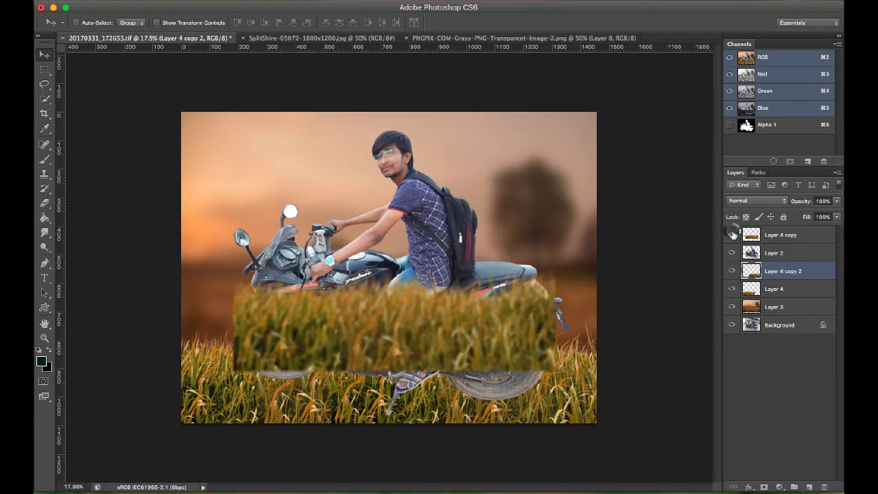
click(753, 235)
drag(503, 303, 400, 374)
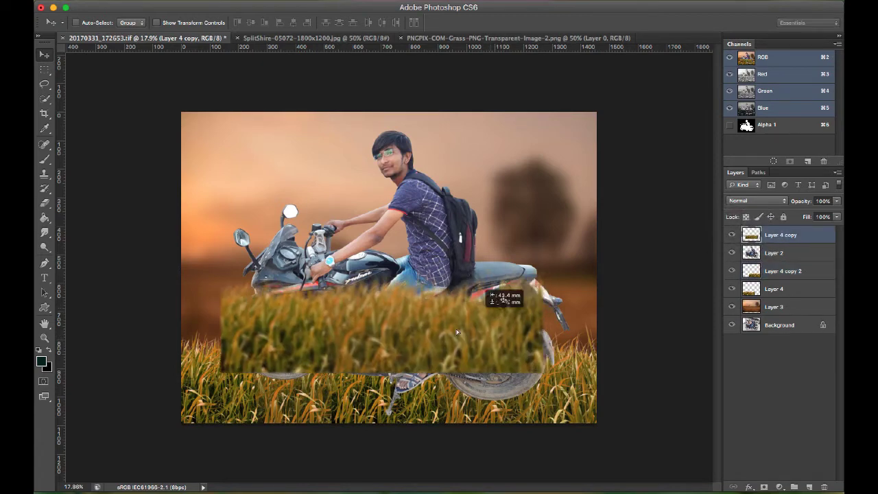
Enlarge the grass patch and duplicate it to the right to cover the wheels
key(ctrl+t)
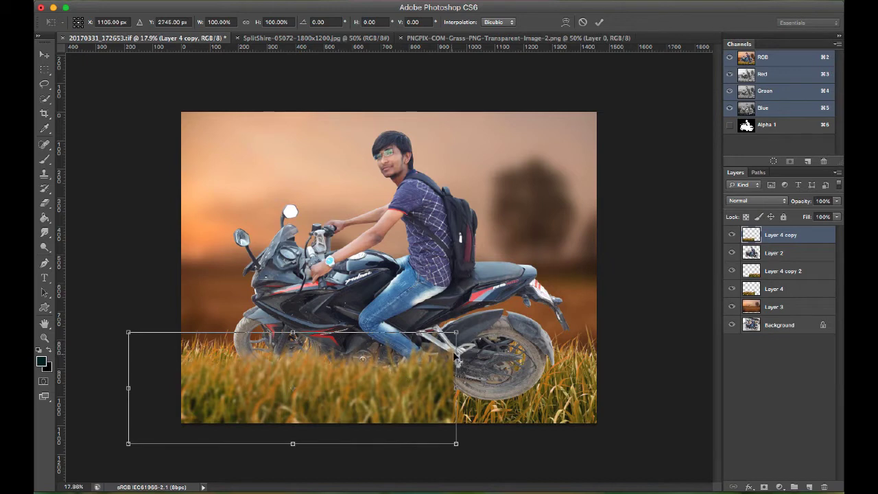
drag(473, 319, 505, 316)
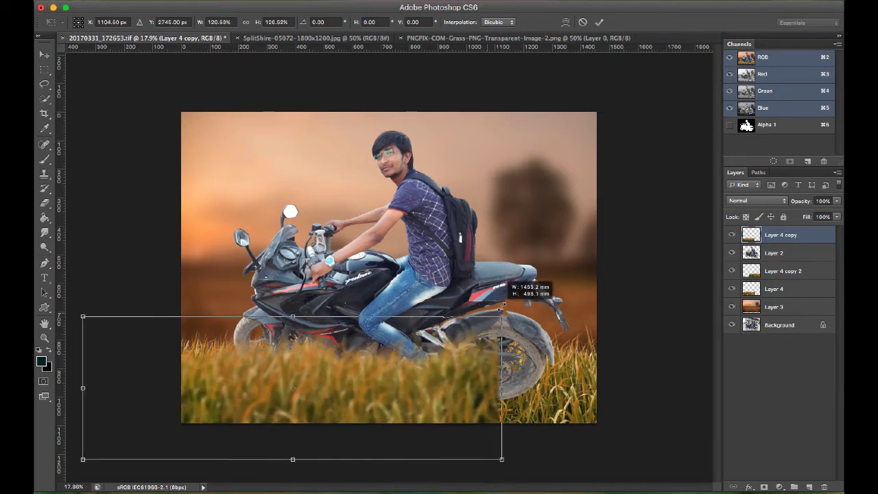
mouse_move(450, 388)
mouse_down()
mouse_move(450, 405)
mouse_move(456, 396)
mouse_up()
key(Return)
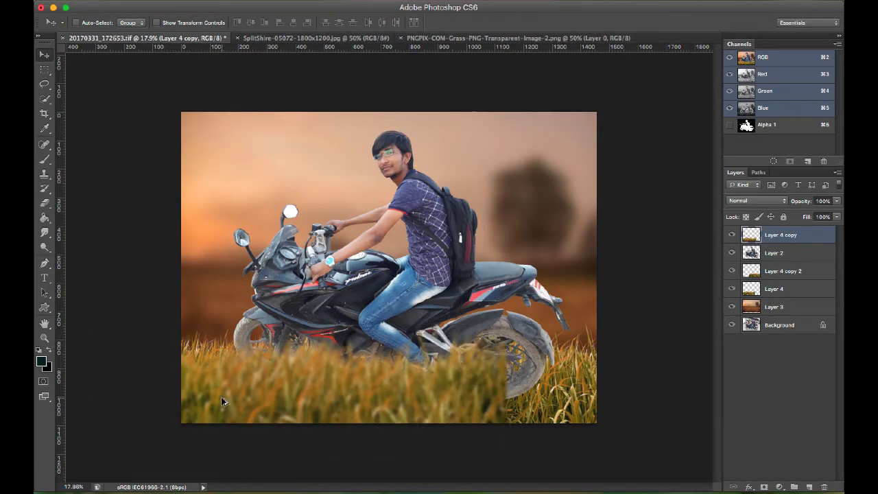
drag(221, 397, 536, 404)
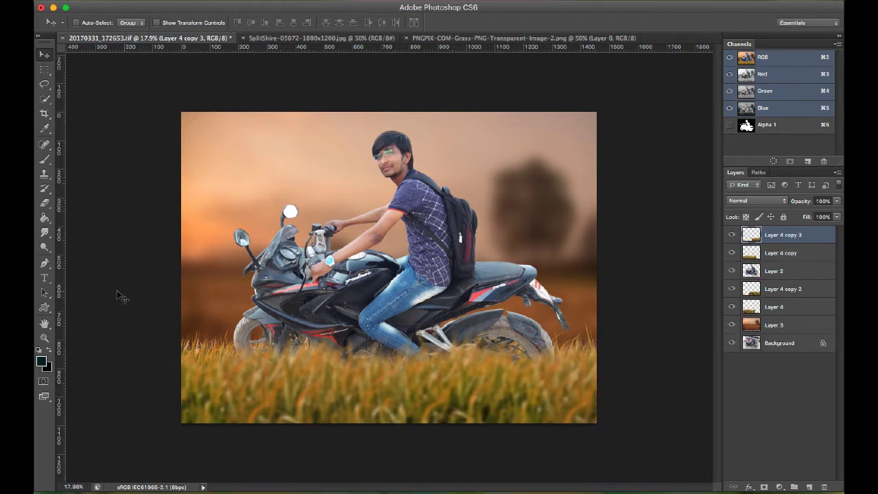
Enlarge the Eraser brush, then return to the Move tool
click(45, 203)
right_click(222, 211)
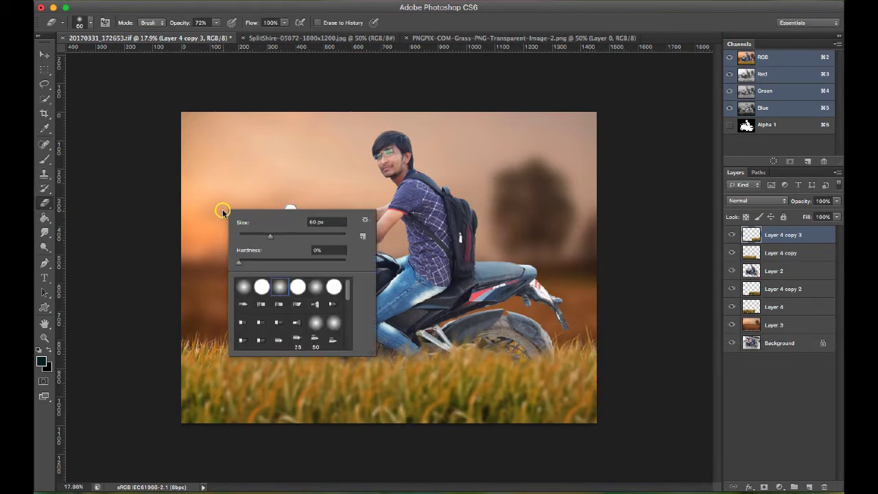
key(Escape)
key(bracketright)
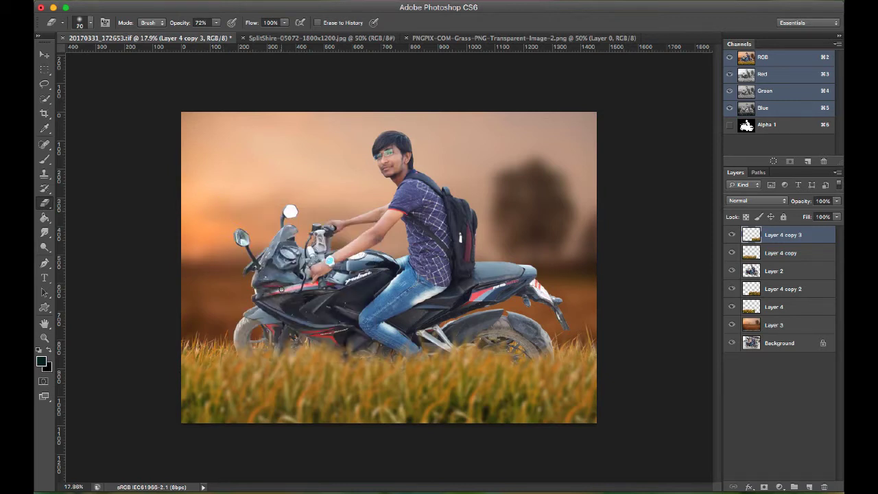
key(bracketright)
key(bracketright)
key(bracketright)
key(bracketright)
key(bracketright)
key(bracketright)
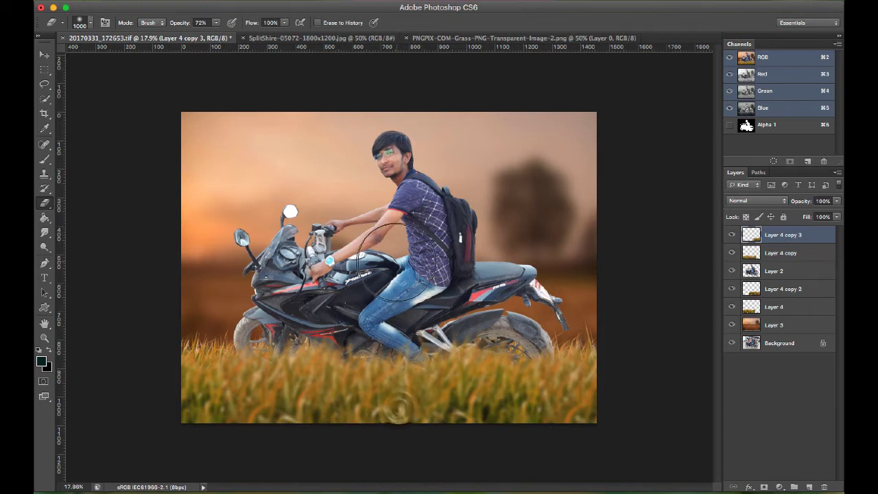
key(v)
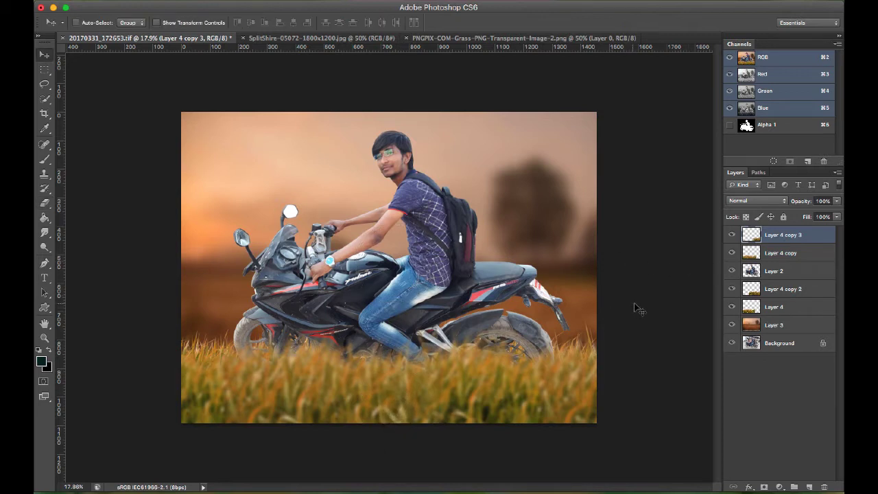
Duplicate the Layer 4 copy 2 grass layer and shift the copy left
click(784, 292)
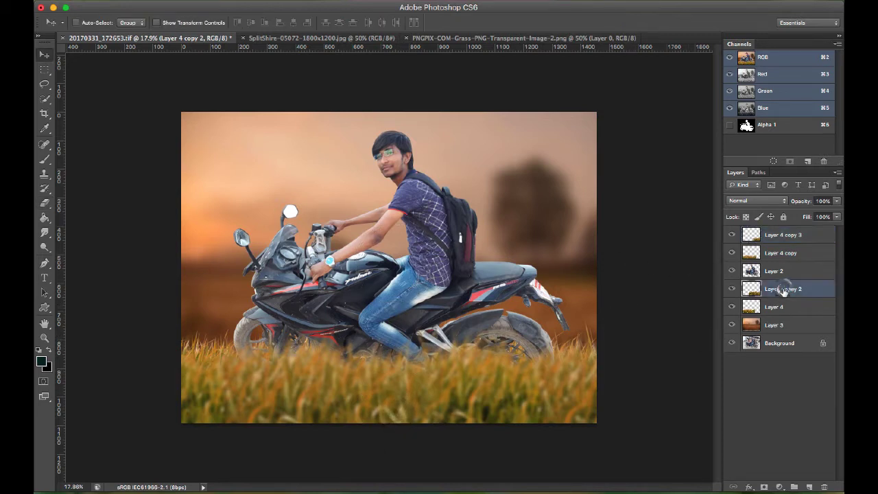
key(ctrl+j)
key(ctrl+t)
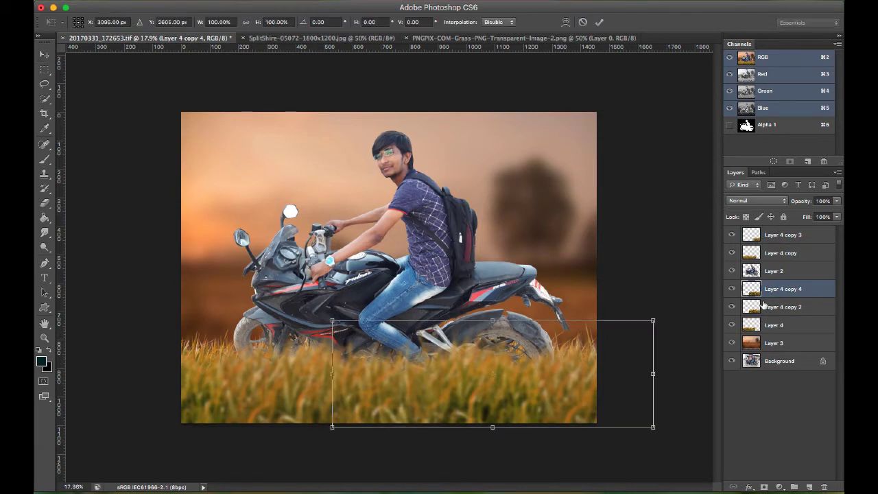
mouse_move(598, 371)
mouse_down()
mouse_move(431, 351)
mouse_move(474, 354)
mouse_move(491, 369)
mouse_up()
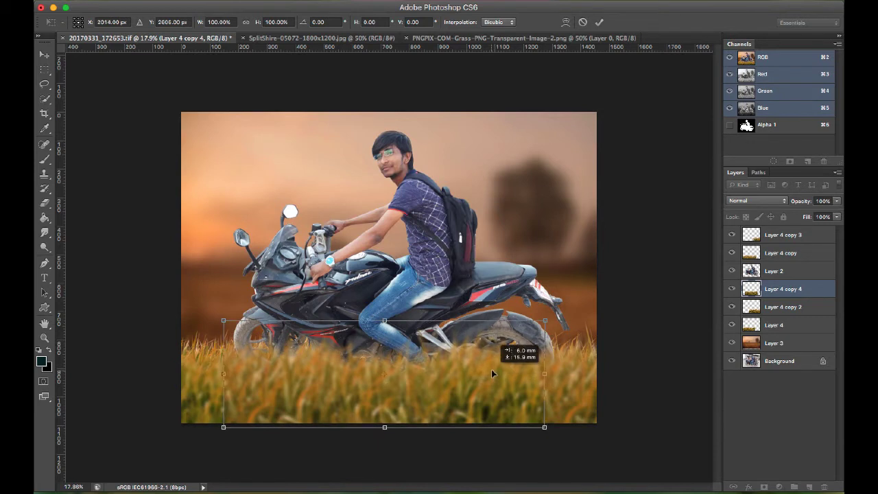
key(Return)
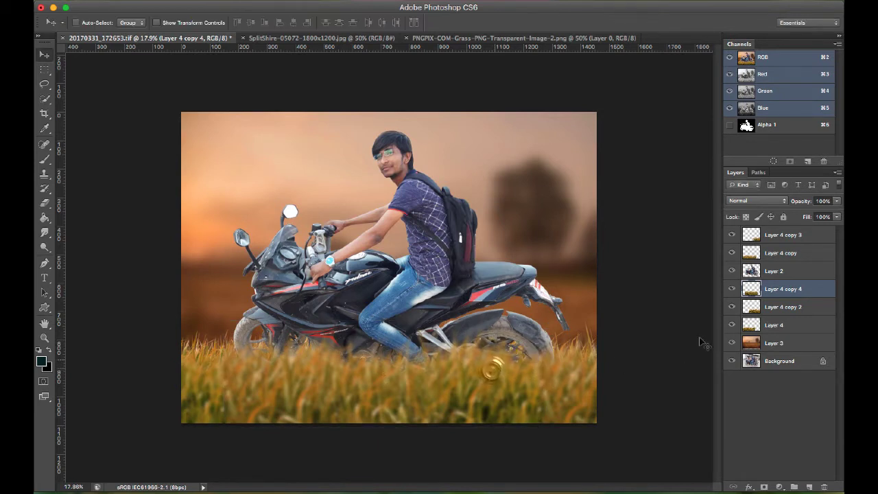
Move Layer 4 copy 4 above Layer 2, nudge it left and down, and hide three foreground grass layers
drag(778, 288, 780, 273)
key(ctrl+t)
drag(484, 376, 465, 384)
key(Return)
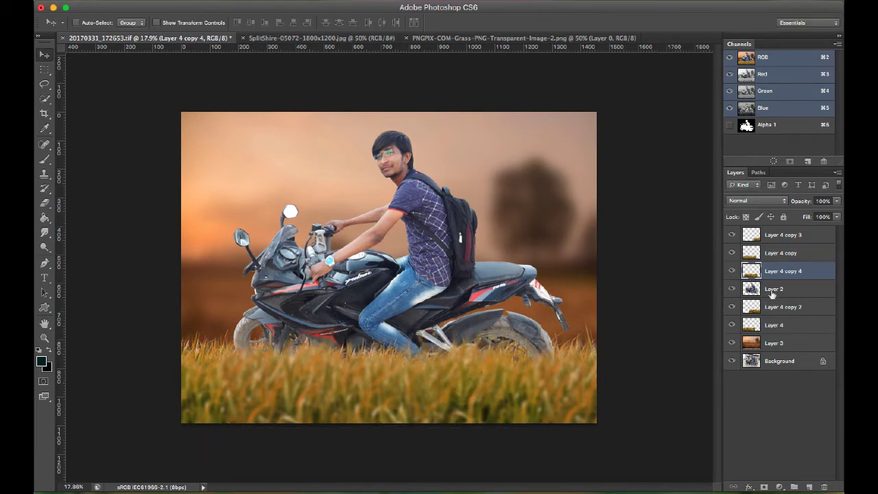
drag(731, 250, 731, 234)
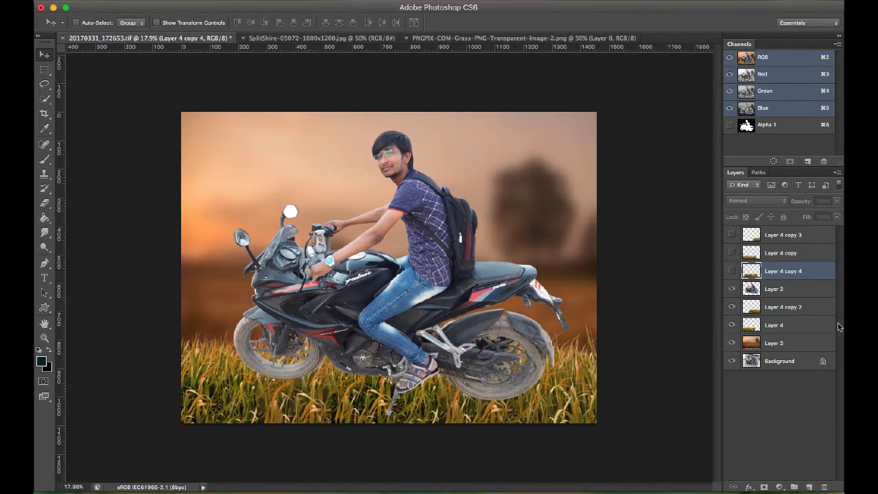
Add a new empty layer above the rider layer, Layer 2
click(809, 289)
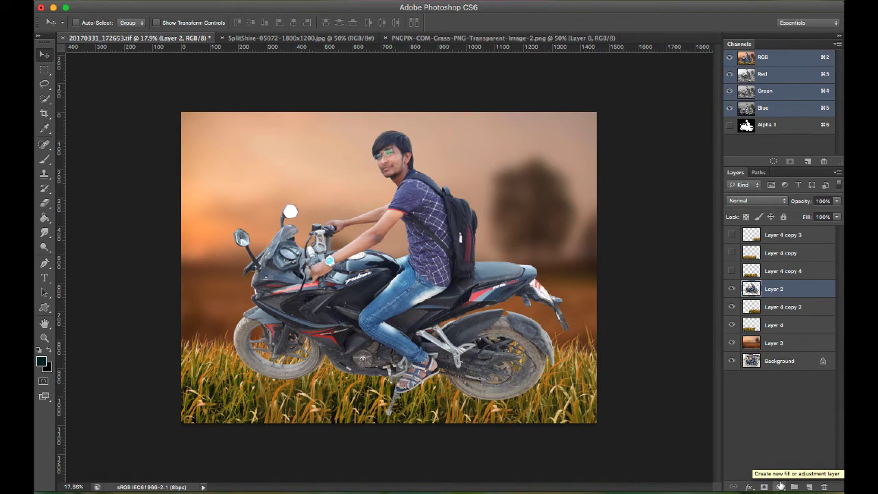
click(780, 486)
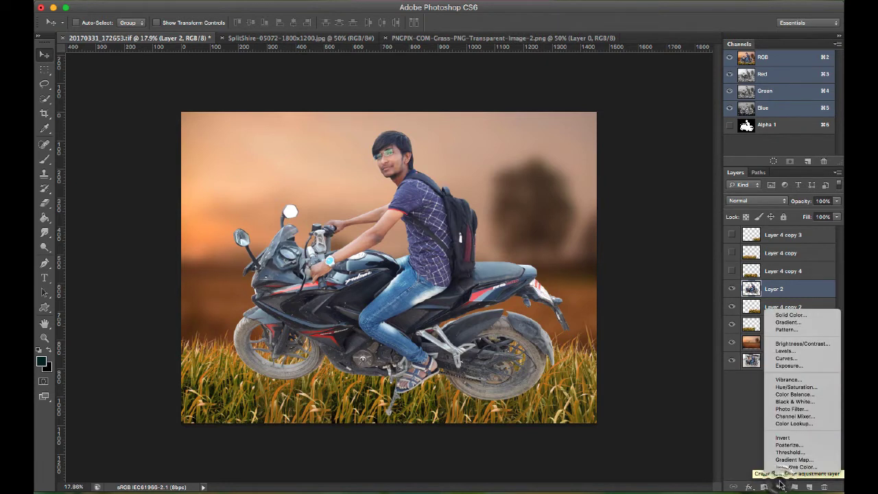
click(781, 485)
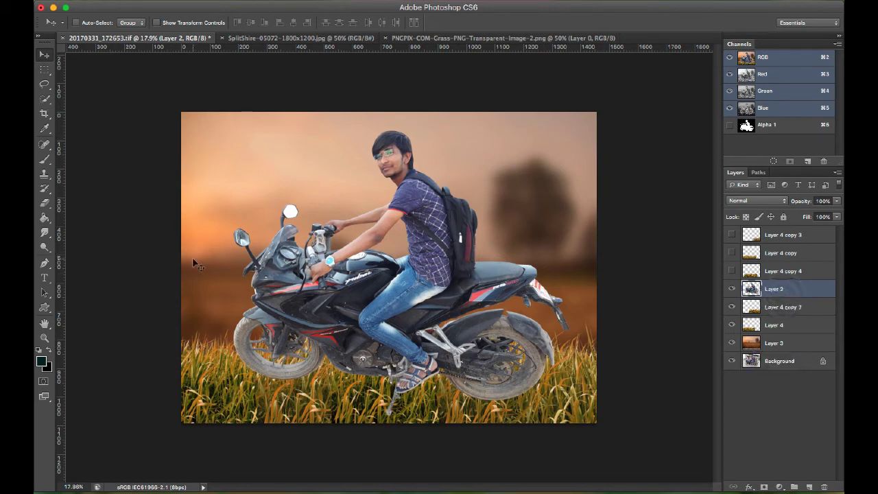
key(e)
click(809, 487)
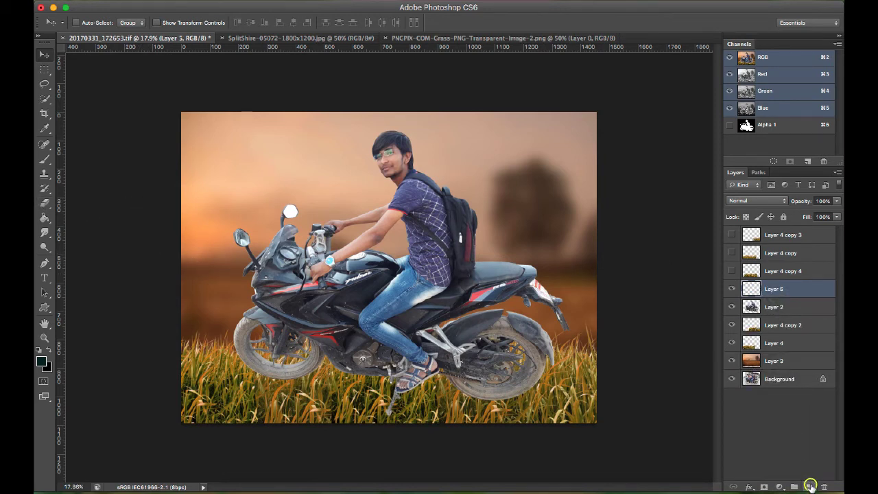
Fill the new Layer 5 with 50% gray, clip it to the rider, and deselect
click(39, 71)
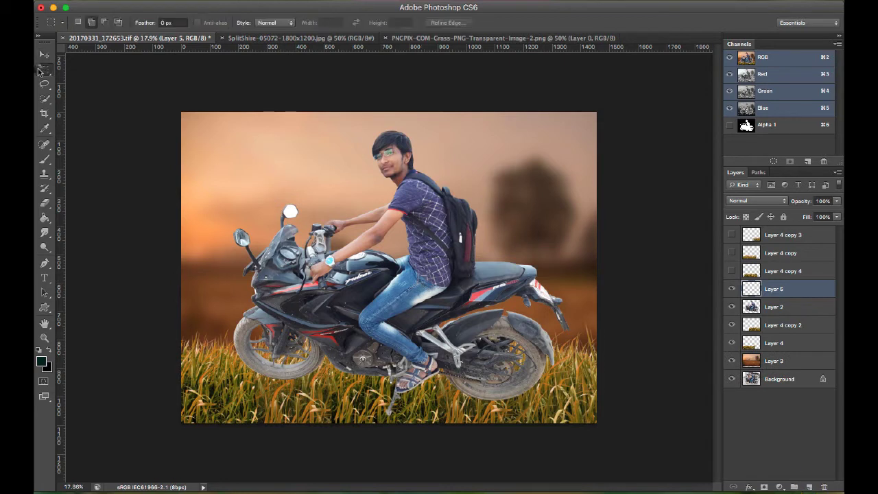
key(ctrl+a)
right_click(198, 130)
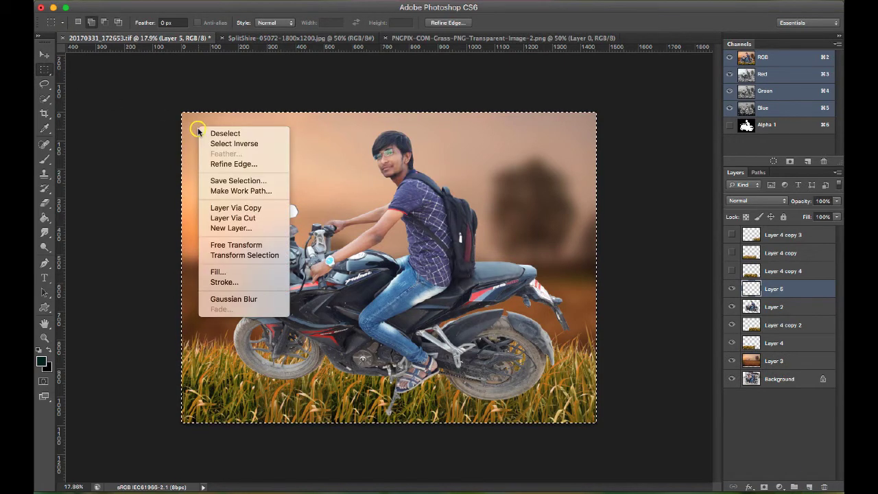
click(218, 271)
click(491, 180)
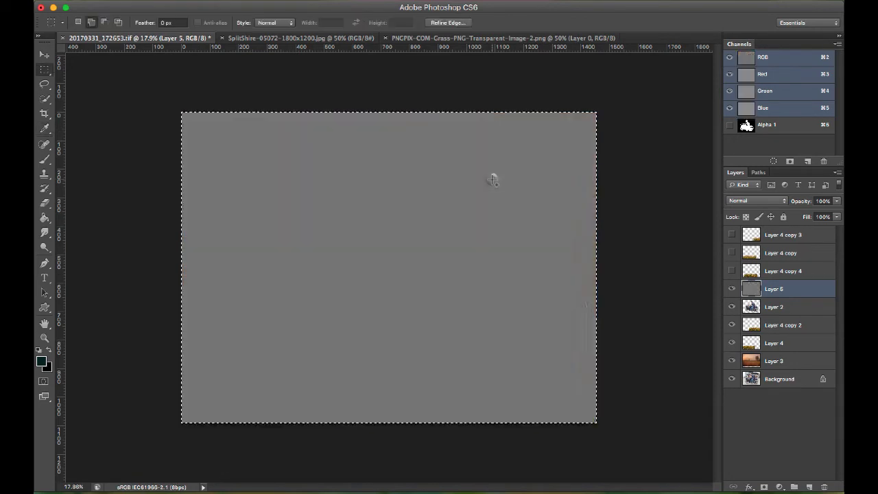
right_click(789, 291)
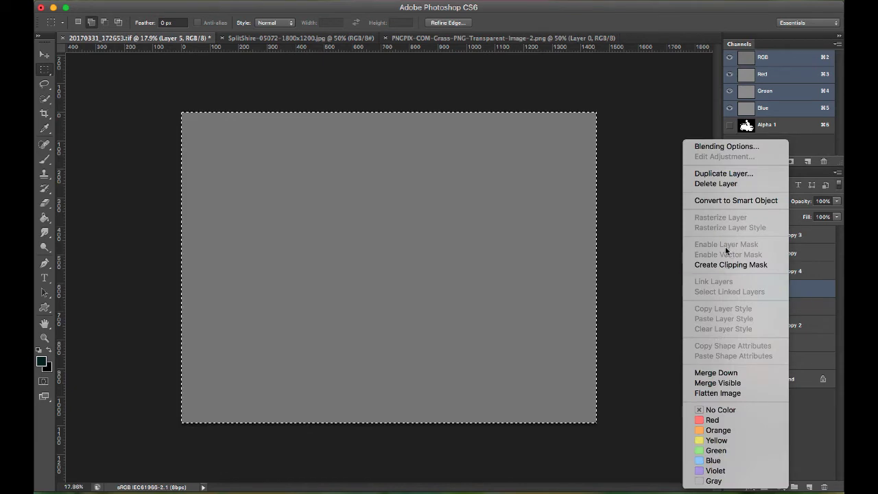
click(721, 264)
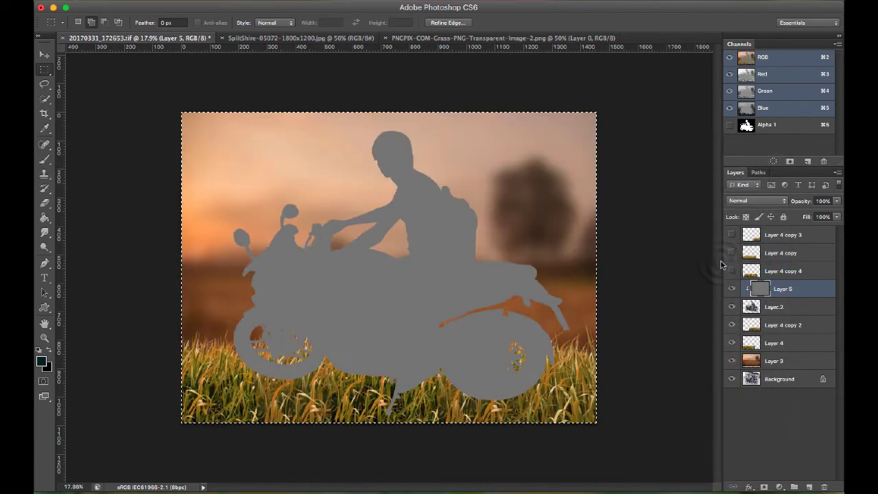
key(ctrl+d)
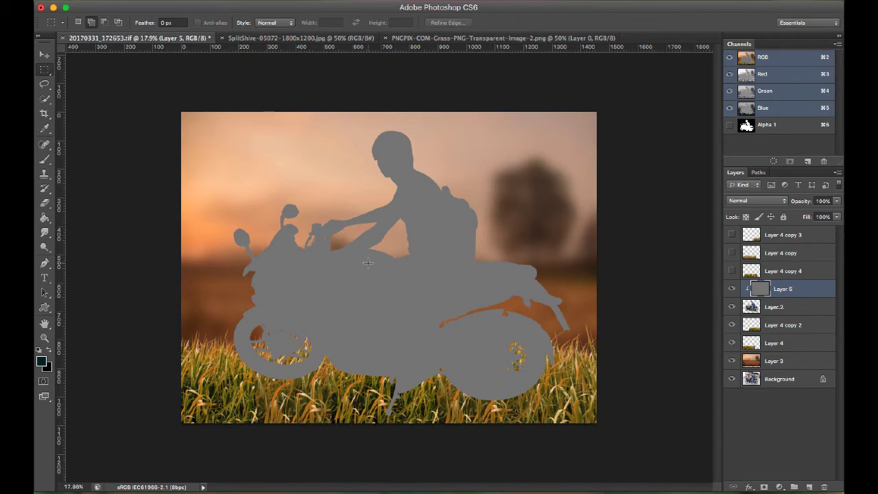
click(741, 204)
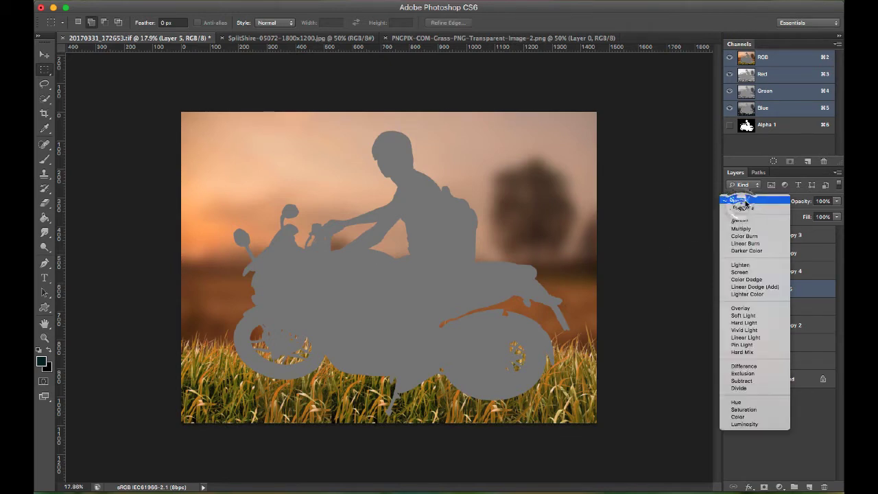
Set Layer 5 to Overlay and burn shadows into the front wheel, fairing and headlight
click(740, 289)
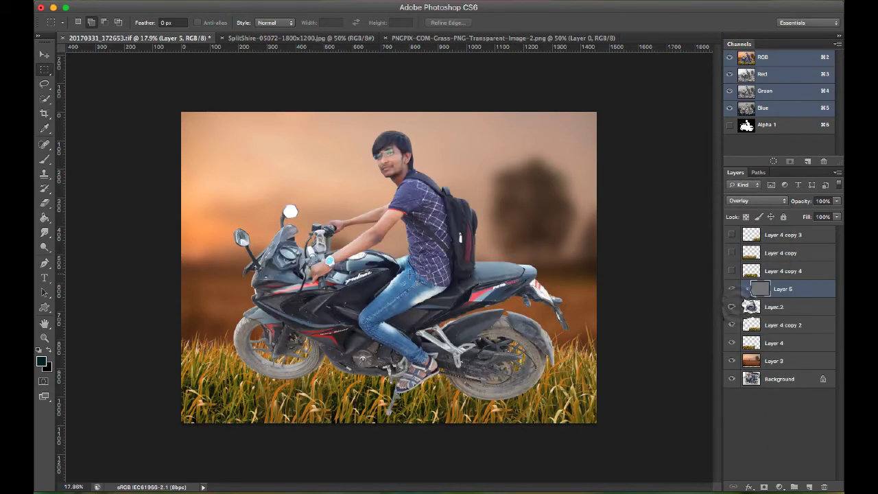
drag(44, 247, 76, 257)
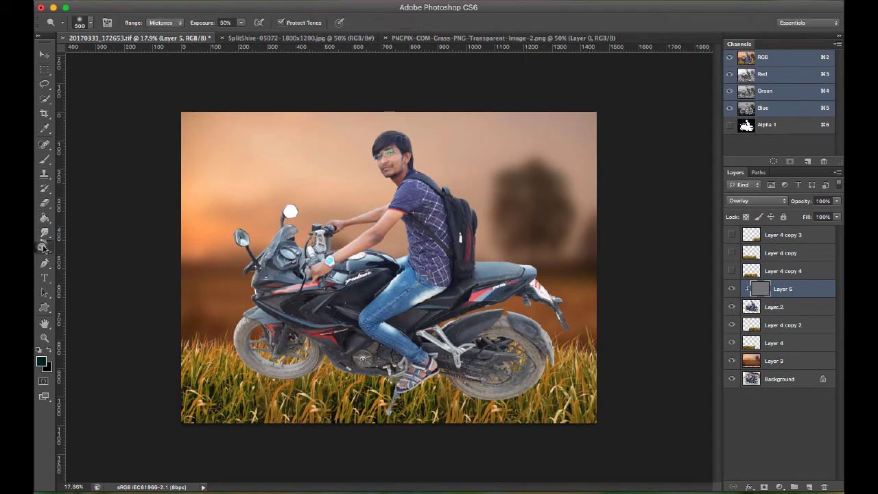
click(77, 256)
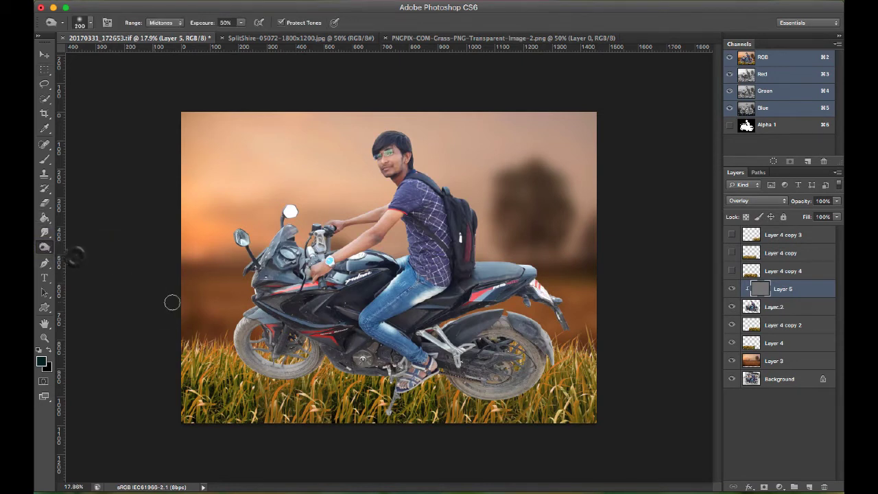
drag(242, 321, 244, 347)
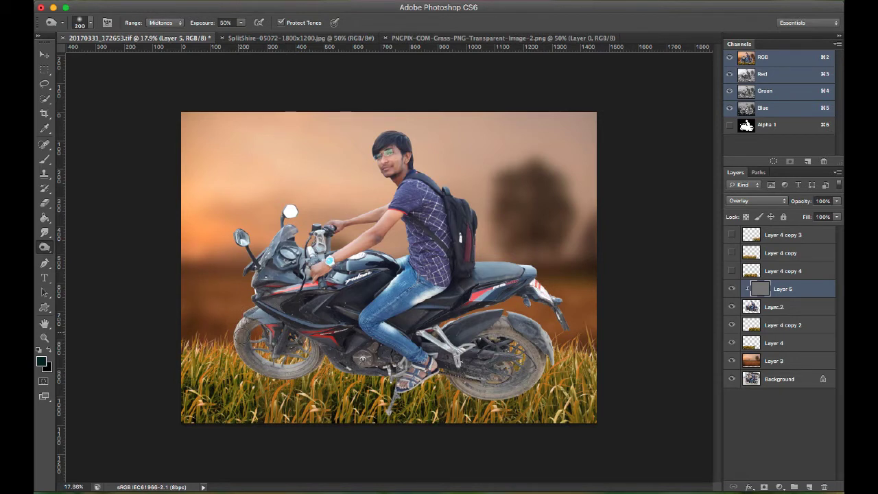
drag(272, 322, 272, 367)
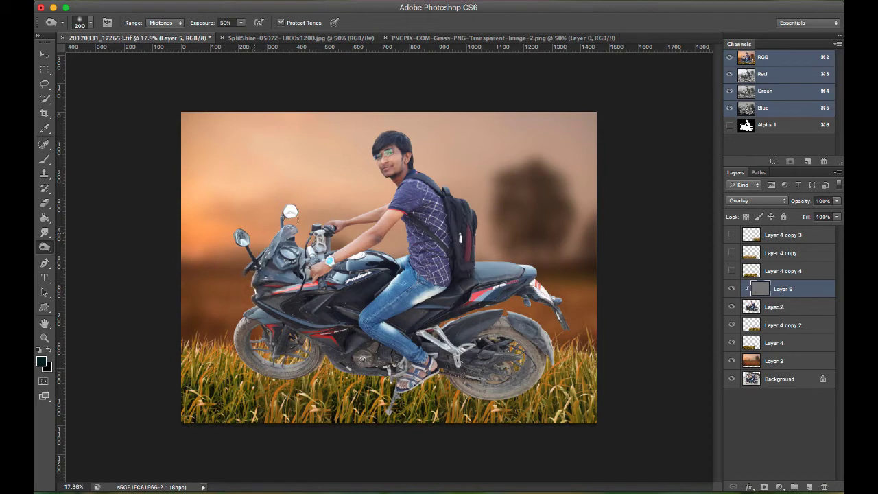
drag(290, 211, 291, 211)
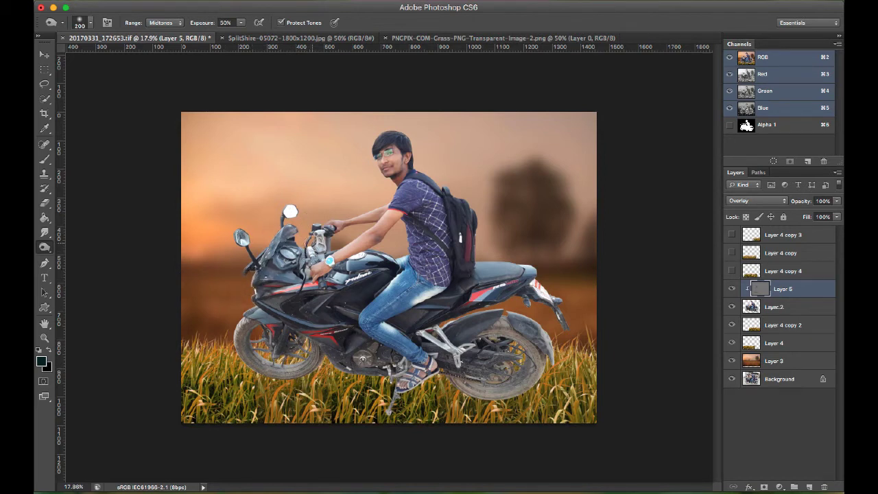
drag(312, 246, 317, 239)
Burn deeper shadows into the tail, swingarm, rear wheel, front wheel and windshield
drag(538, 268, 525, 277)
mouse_move(459, 328)
mouse_down()
mouse_move(494, 315)
mouse_move(526, 333)
mouse_move(542, 312)
mouse_move(573, 321)
mouse_up()
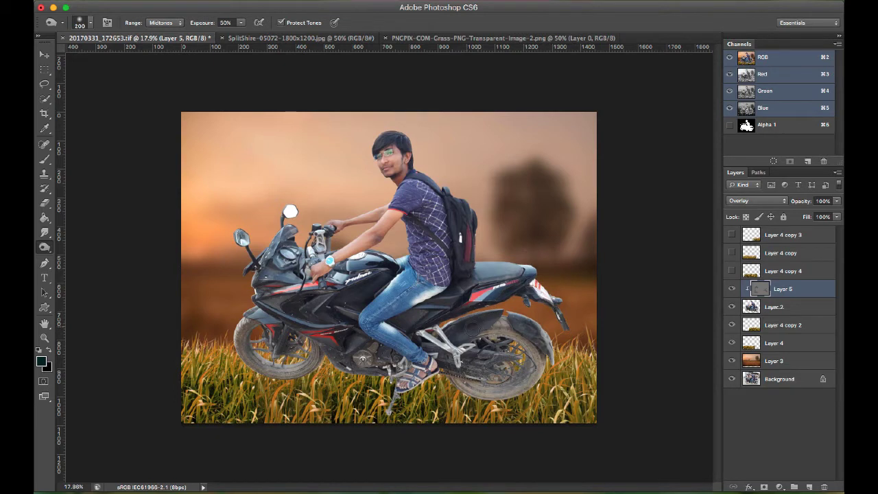
mouse_move(463, 334)
mouse_down()
mouse_move(422, 327)
mouse_move(466, 346)
mouse_move(460, 376)
mouse_move(525, 376)
mouse_move(490, 343)
mouse_move(505, 327)
mouse_up()
mouse_move(532, 357)
mouse_down()
mouse_move(513, 326)
mouse_move(539, 367)
mouse_move(461, 413)
mouse_up()
mouse_move(241, 322)
mouse_down()
mouse_move(255, 364)
mouse_move(254, 336)
mouse_up()
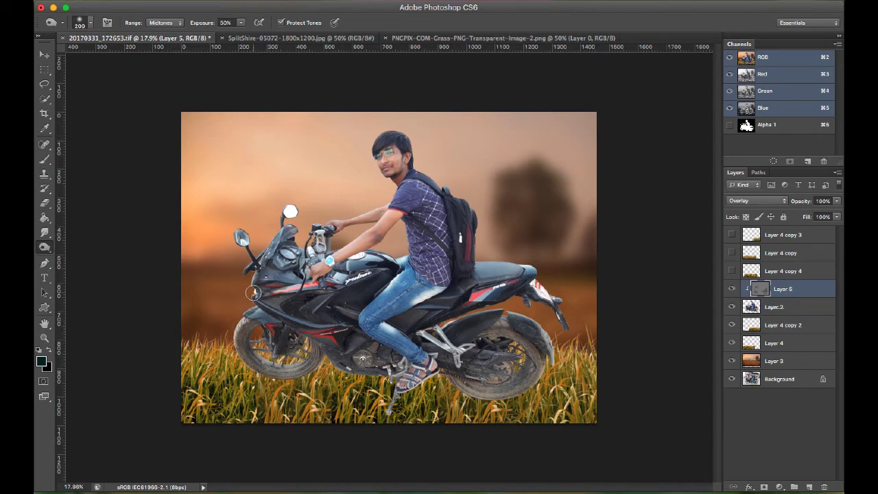
mouse_move(253, 293)
mouse_down()
mouse_move(254, 257)
mouse_move(250, 305)
mouse_move(247, 264)
mouse_up()
mouse_move(284, 229)
mouse_down()
mouse_move(283, 246)
mouse_move(324, 241)
mouse_up()
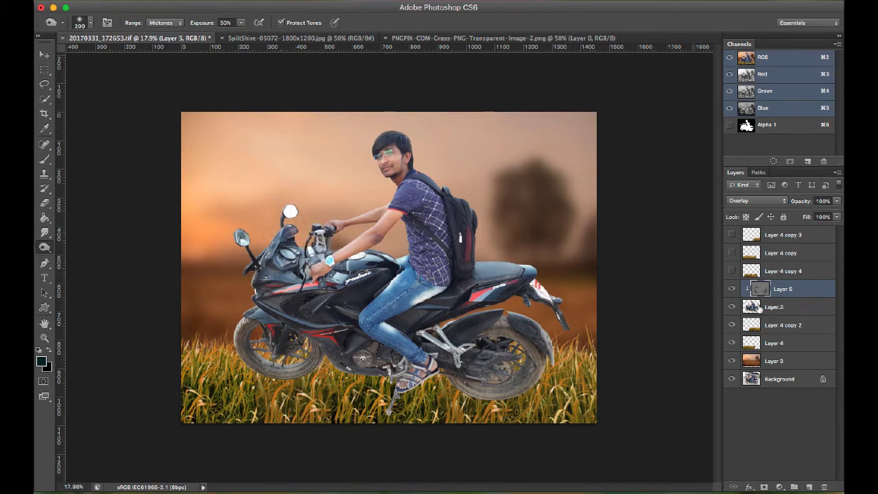
Compare the shading on and off, then merge Layer 5 with Layer 2
click(731, 289)
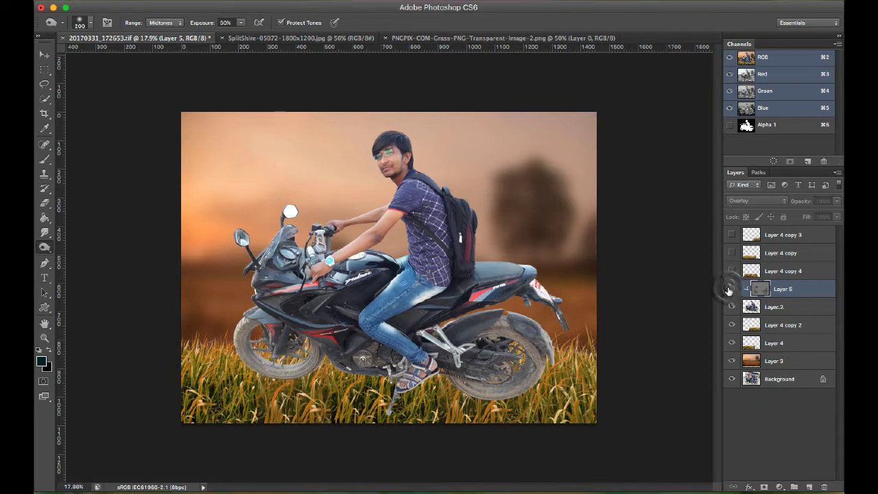
click(731, 288)
click(731, 288)
click(731, 288)
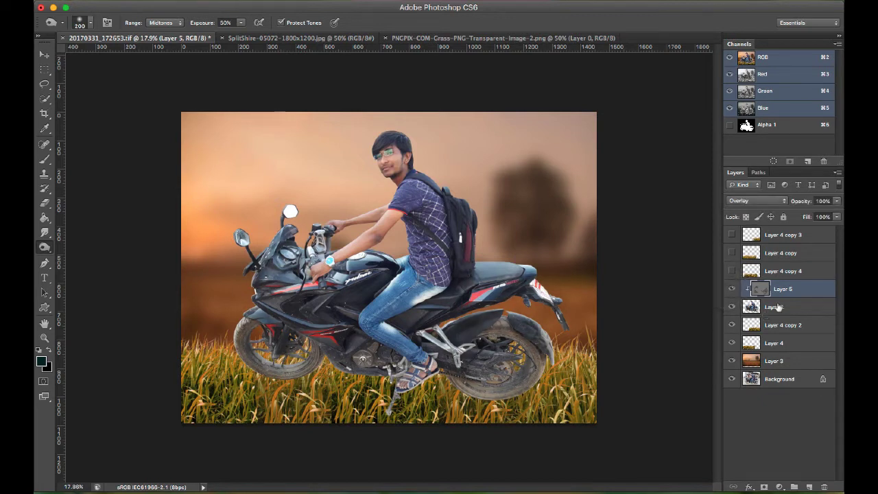
shift+click(775, 307)
right_click(775, 306)
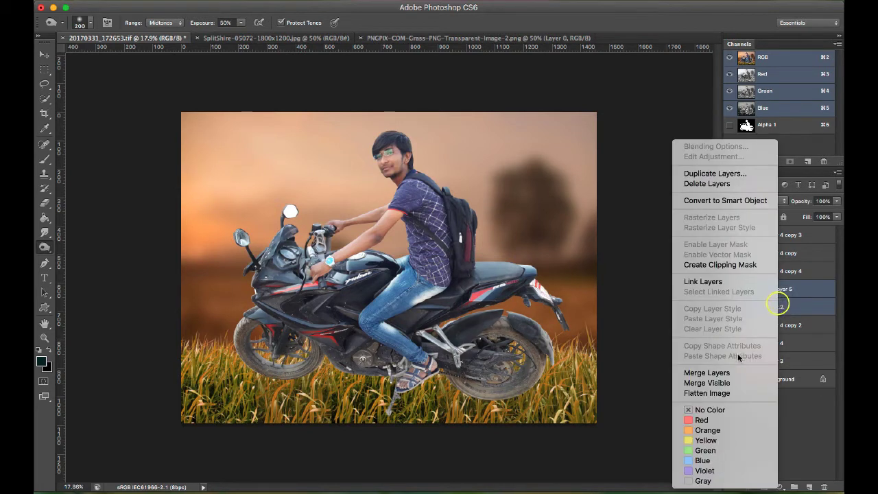
click(728, 373)
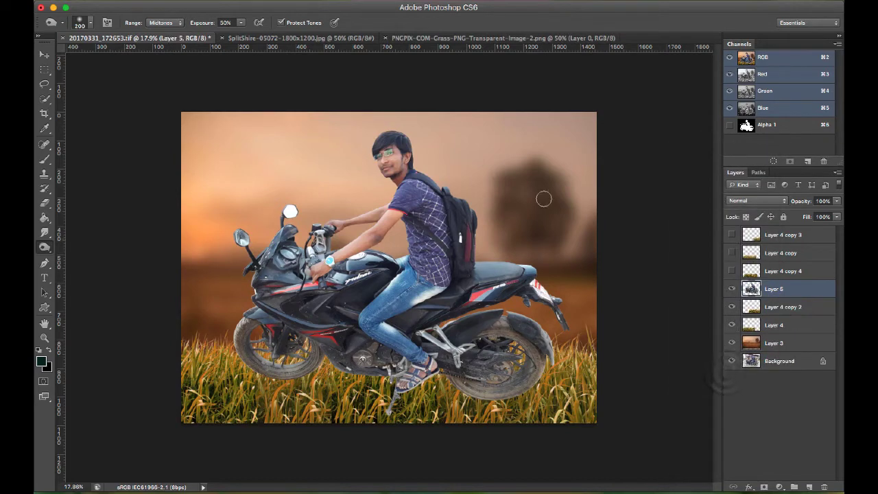
click(289, 2)
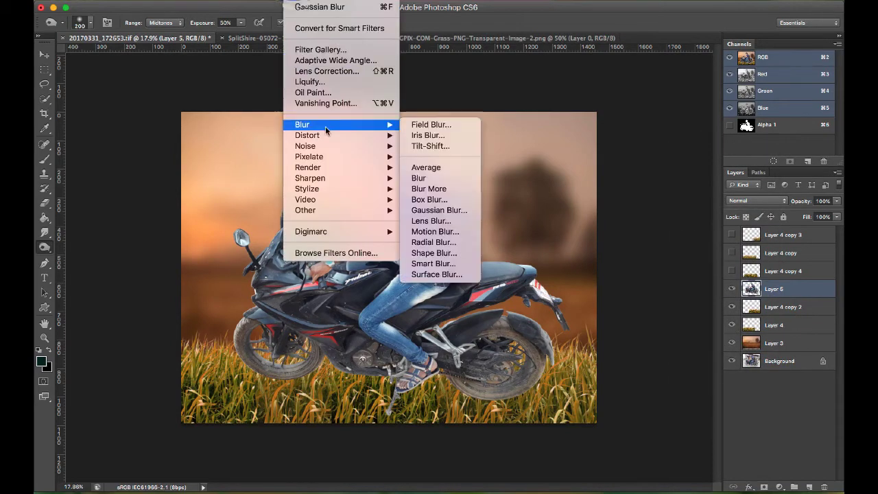
Forward Warp the rider's upper arm and shoulder in Liquify with brush size 150
click(332, 82)
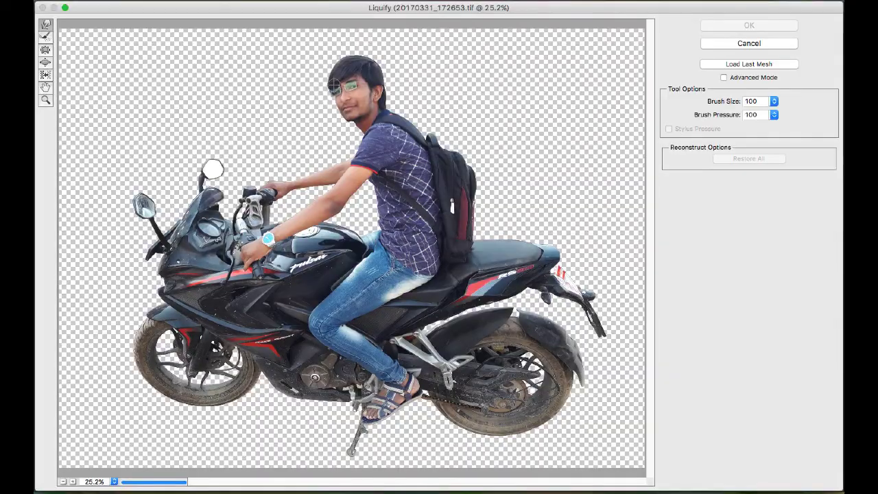
key(super+plus)
key(super+plus)
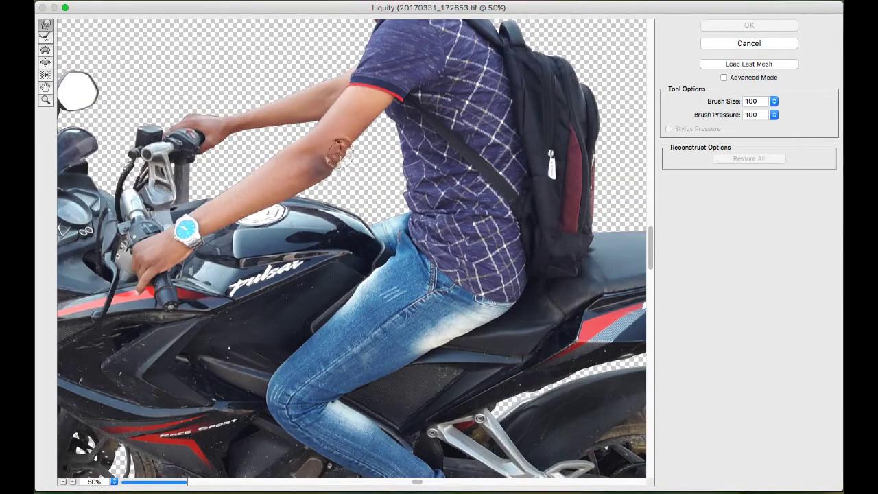
mouse_move(338, 153)
mouse_down()
mouse_move(336, 161)
mouse_move(345, 156)
mouse_up()
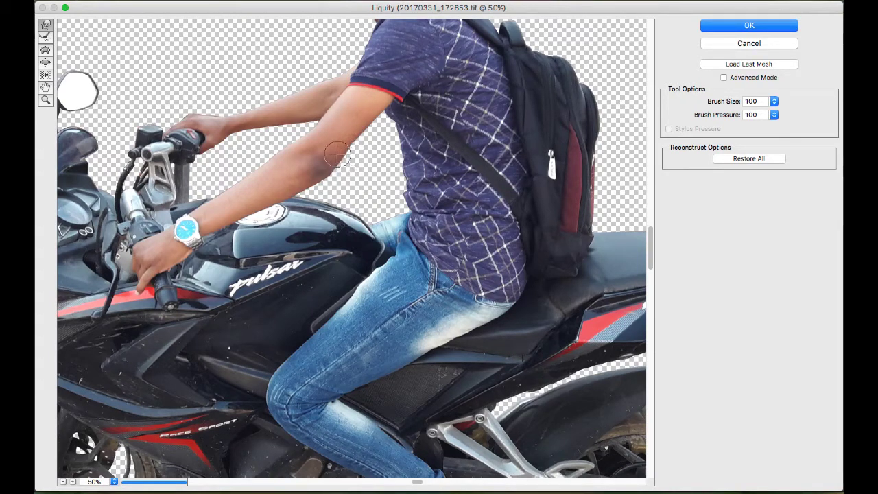
drag(345, 154, 332, 159)
key(bracketright)
key(bracketright)
key(bracketright)
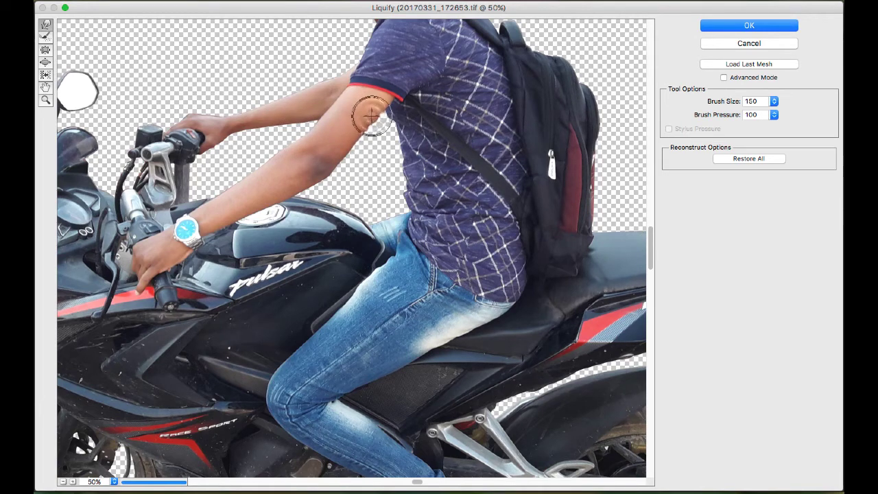
click(740, 26)
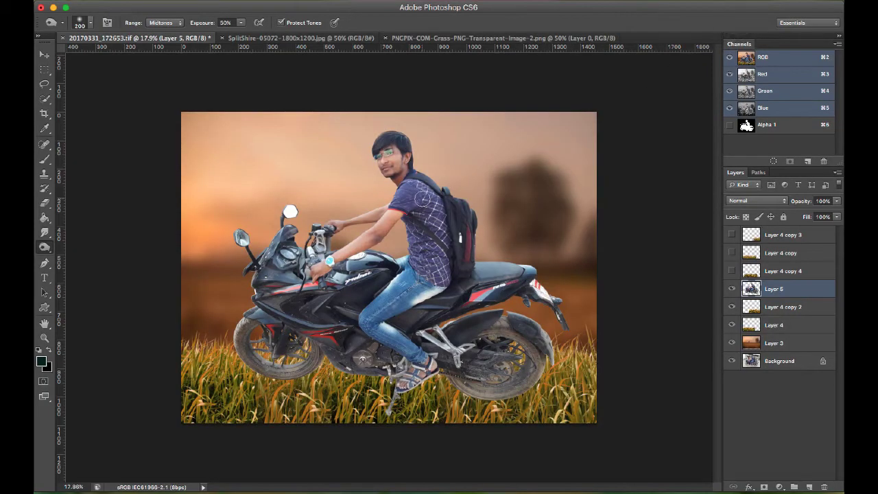
Show grass layers Layer 4 copy and copy 3, and add a Gold-Blue Color Lookup layer
key(v)
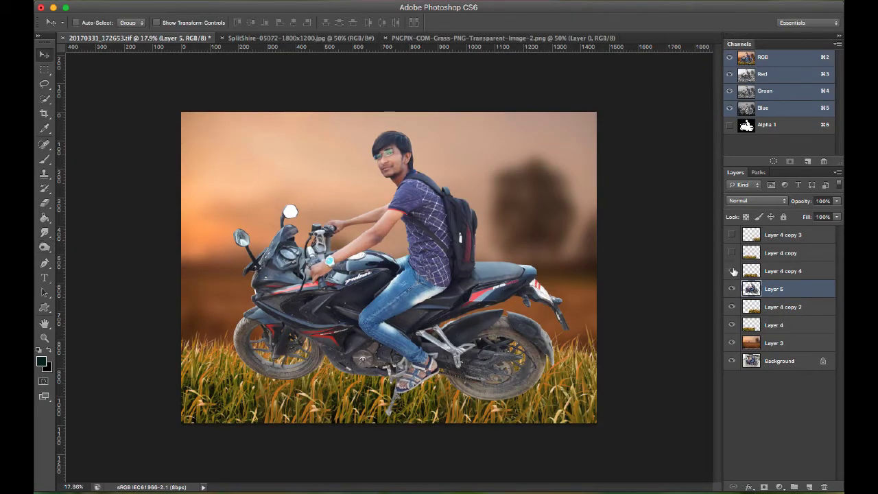
drag(734, 271, 731, 234)
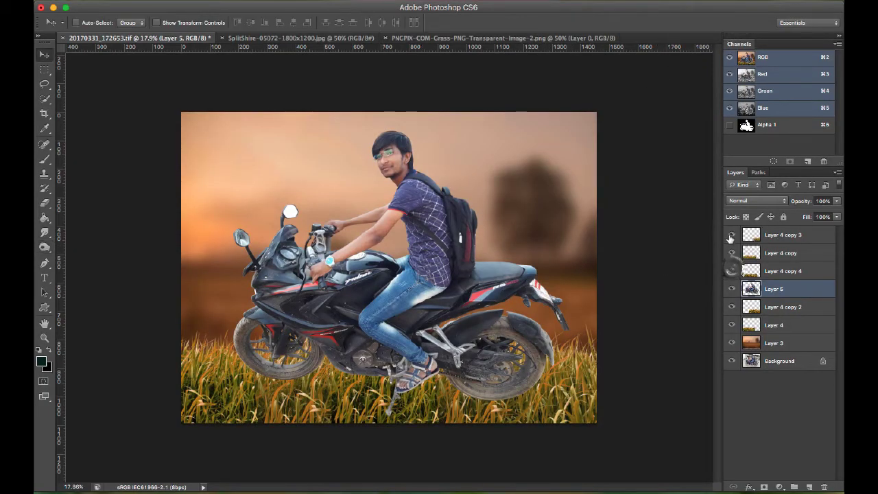
click(793, 237)
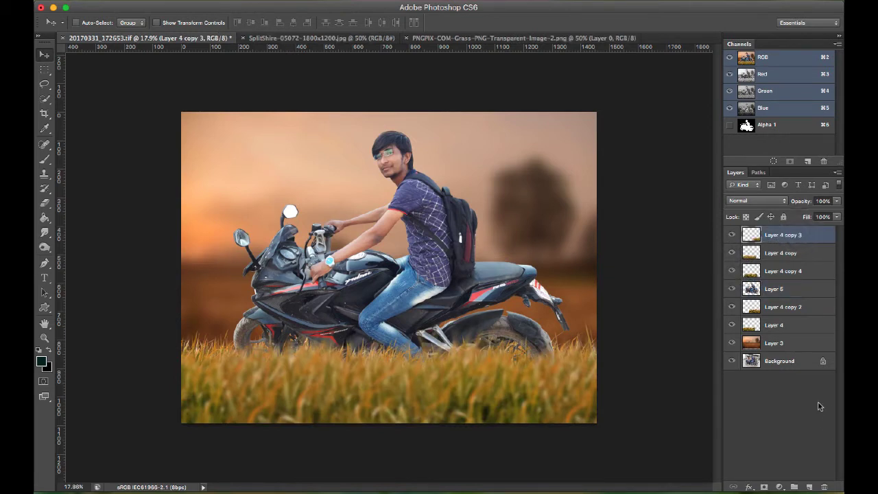
click(780, 486)
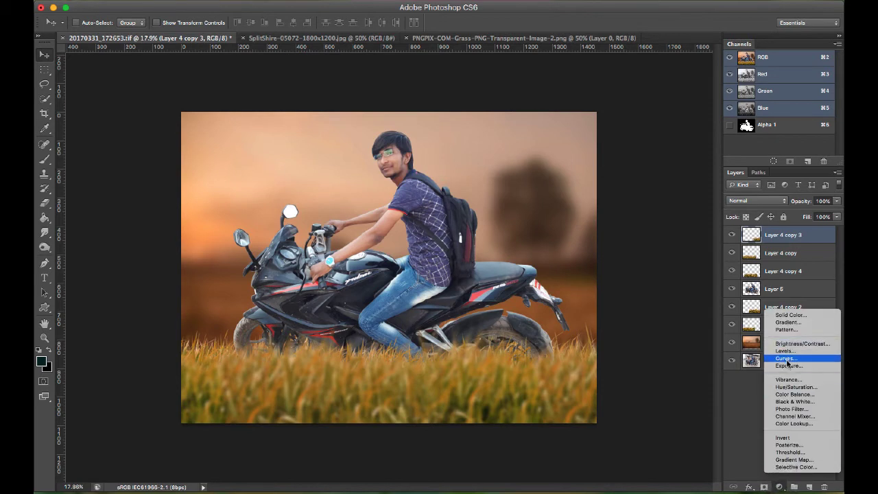
click(793, 423)
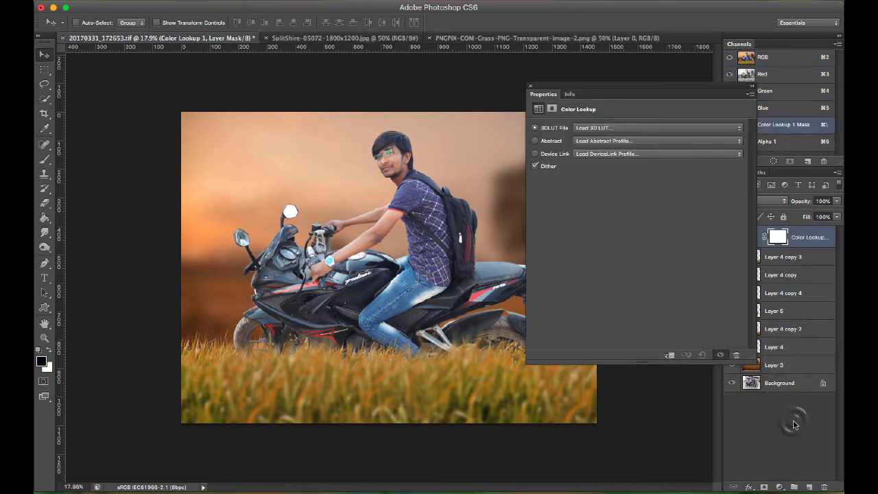
click(646, 140)
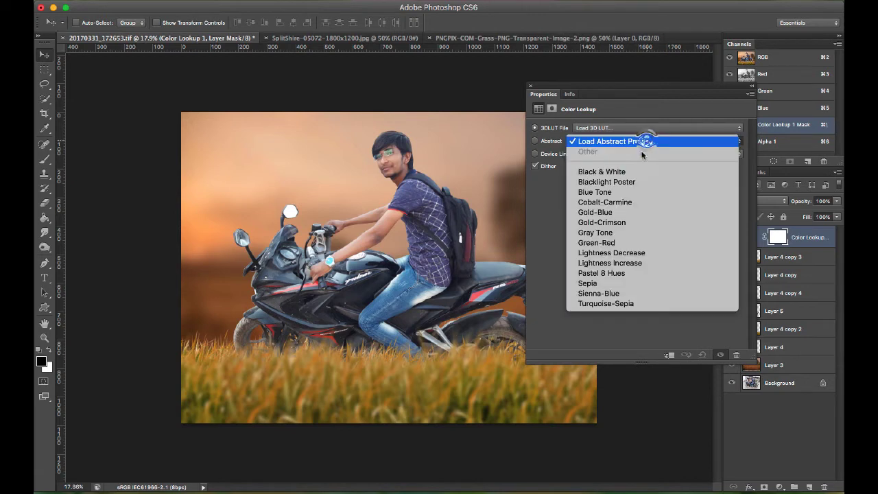
click(616, 212)
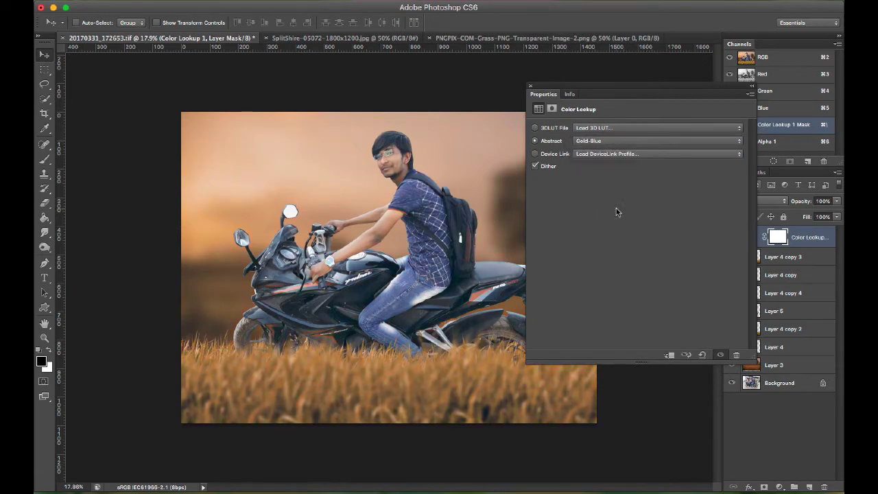
Try Gray Tone, Gold-Crimson, Blue Tone and Cobalt-Carmine looks before returning to Gold-Blue
click(587, 140)
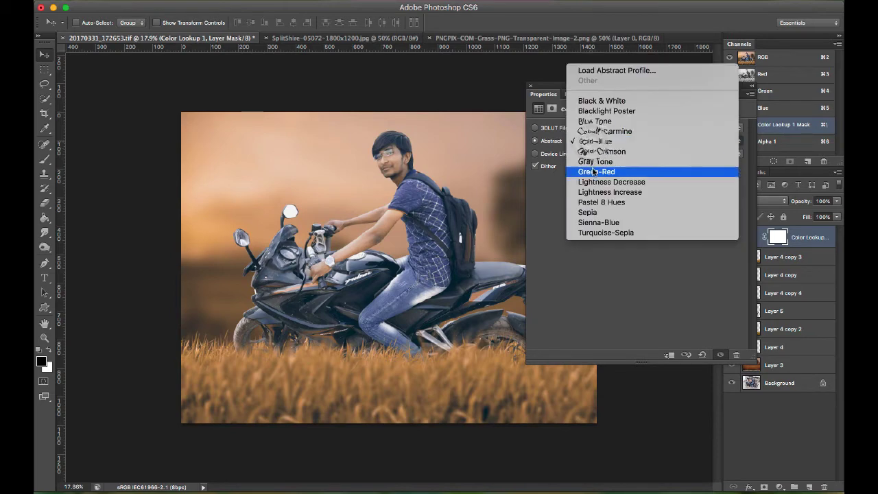
click(594, 161)
click(597, 140)
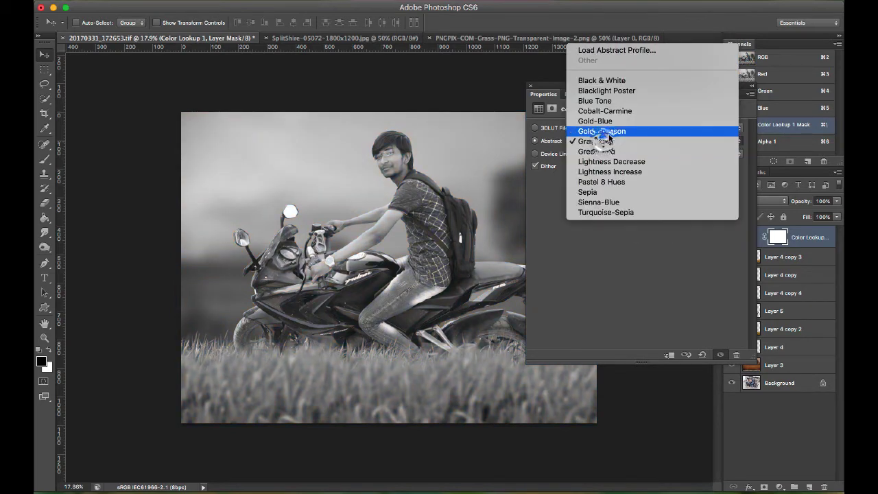
click(608, 133)
click(609, 140)
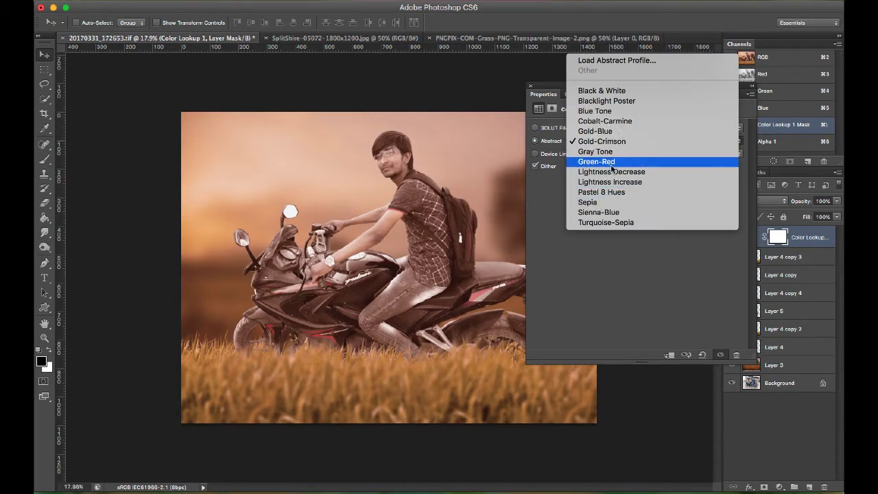
click(607, 110)
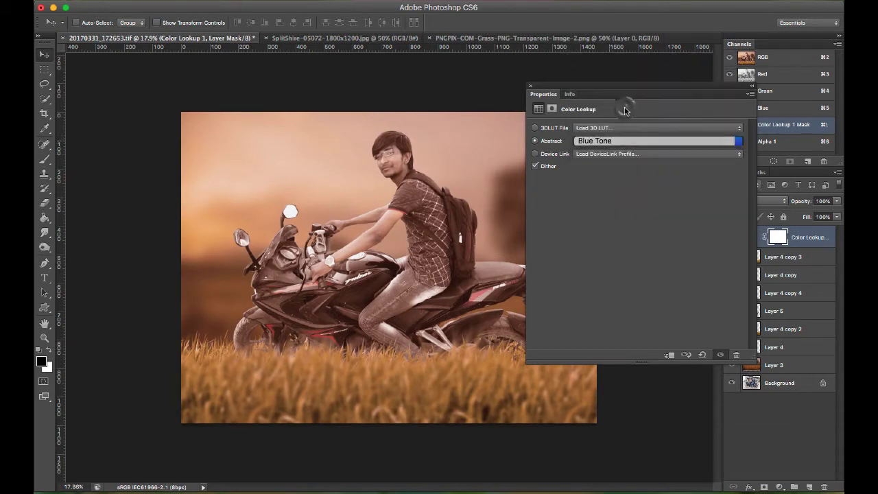
click(611, 140)
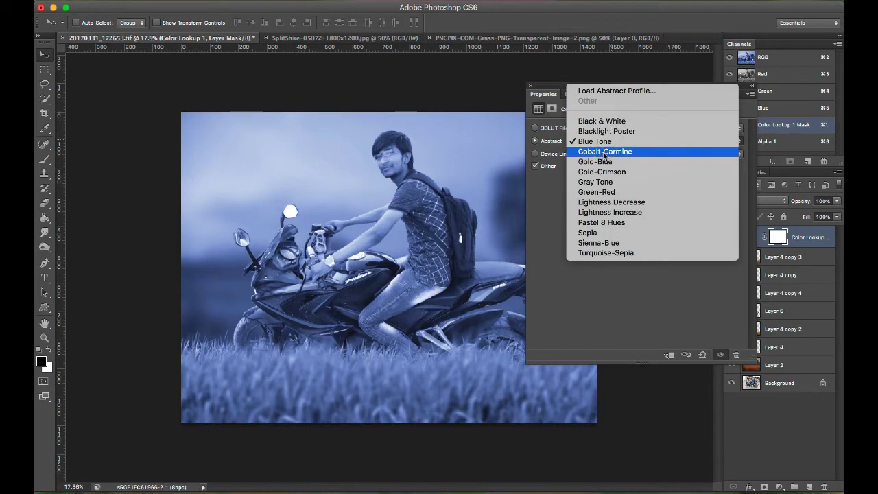
click(604, 151)
click(601, 140)
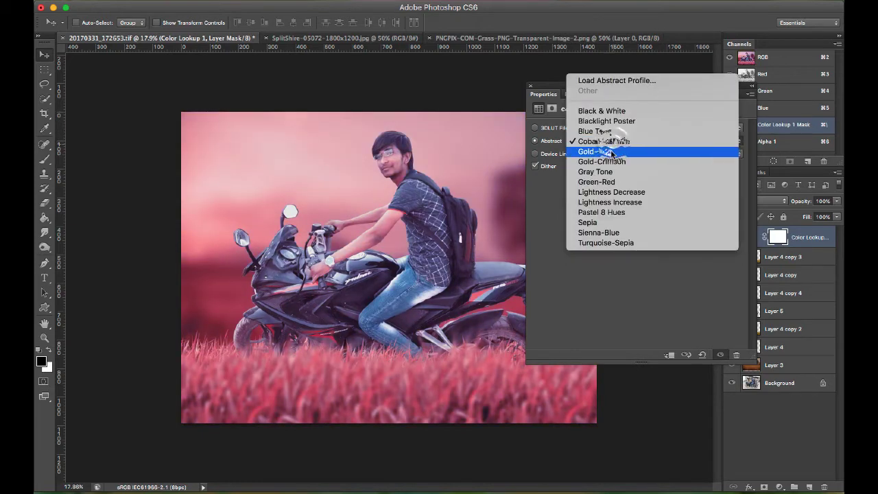
click(612, 152)
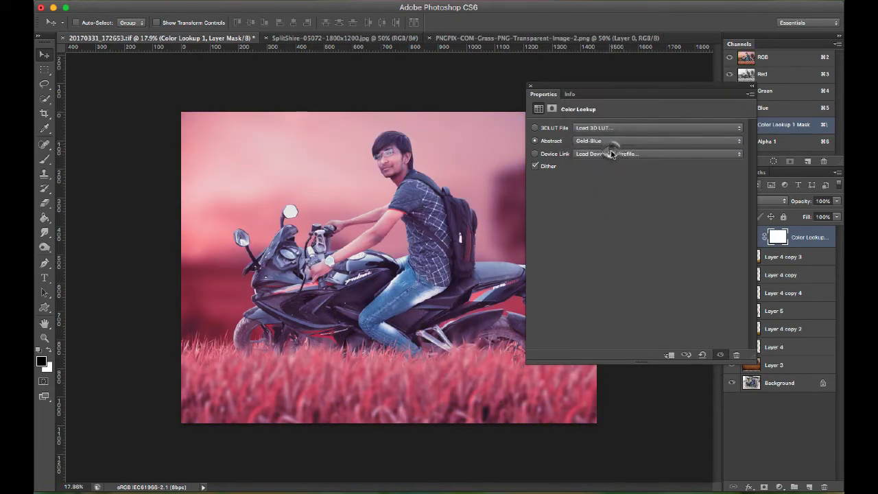
Lower the Color Lookup layer's opacity to 72%
click(531, 87)
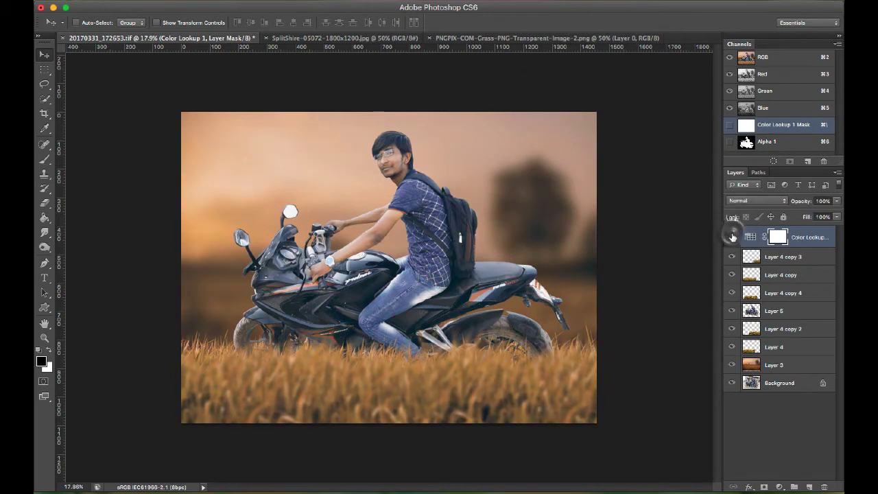
drag(804, 200, 790, 202)
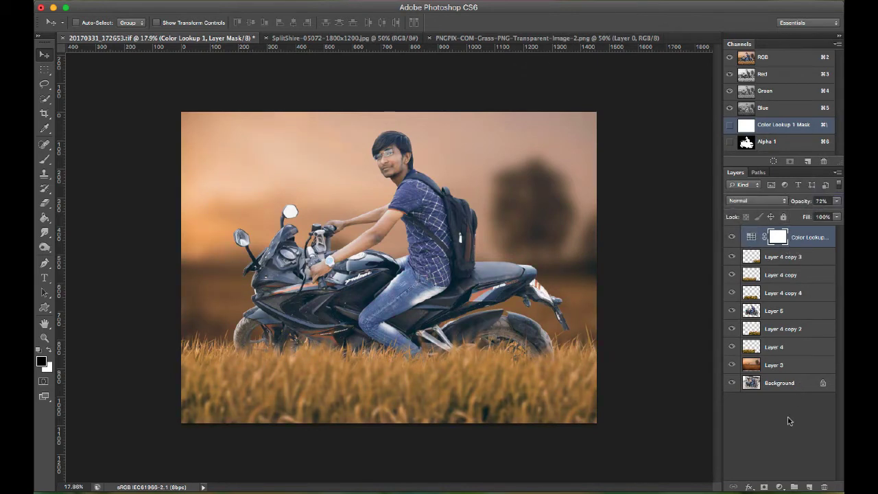
click(779, 480)
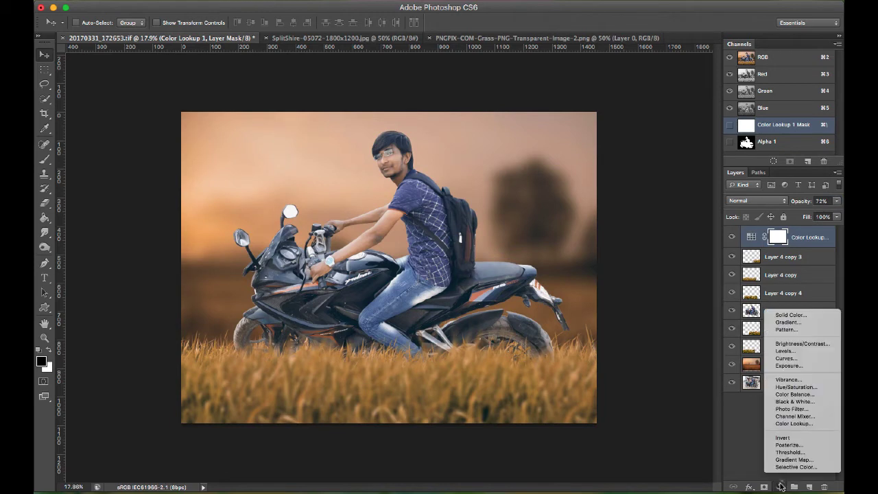
Add Curves 1 with the Blue curve lifted in shadows and lowered in highlights
click(784, 357)
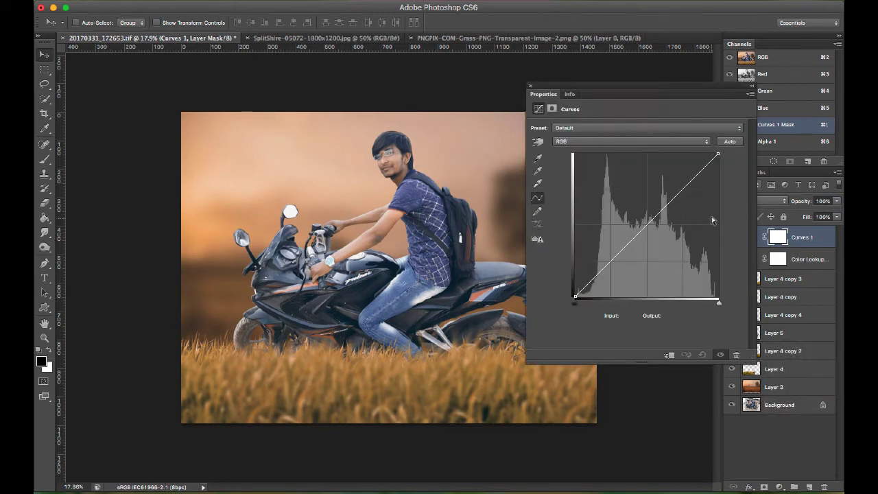
click(671, 142)
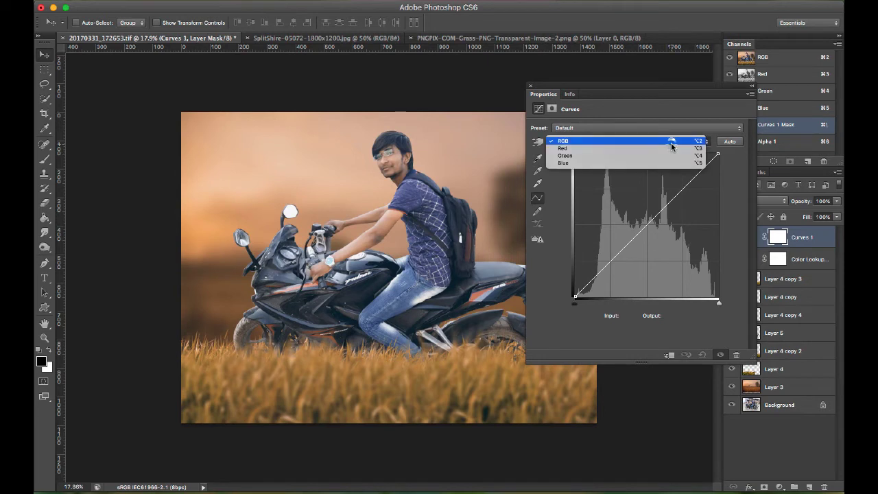
click(665, 162)
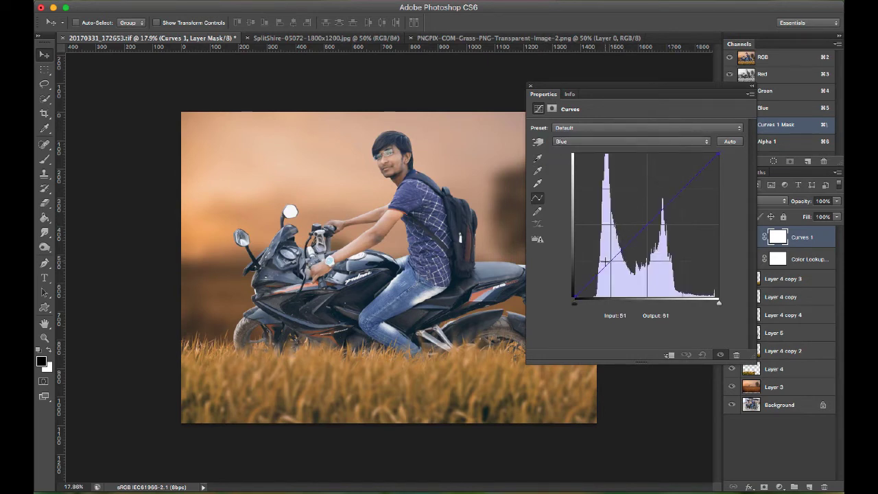
drag(607, 264, 607, 260)
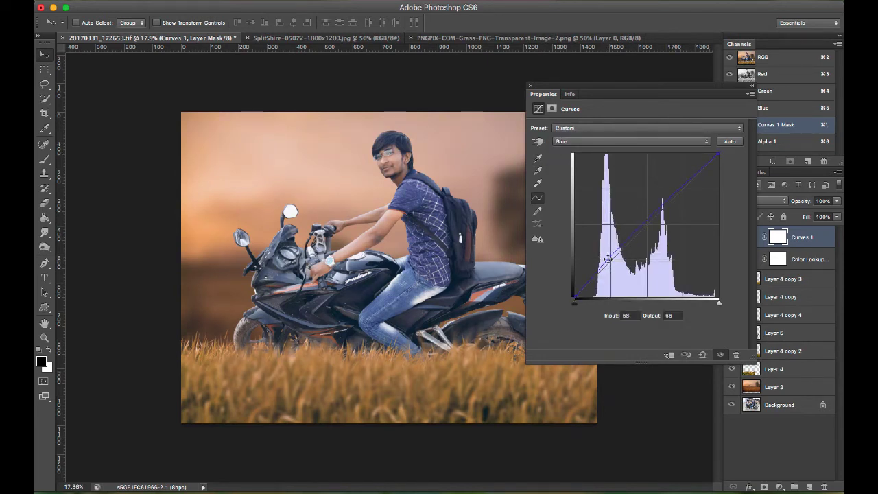
drag(667, 204, 669, 205)
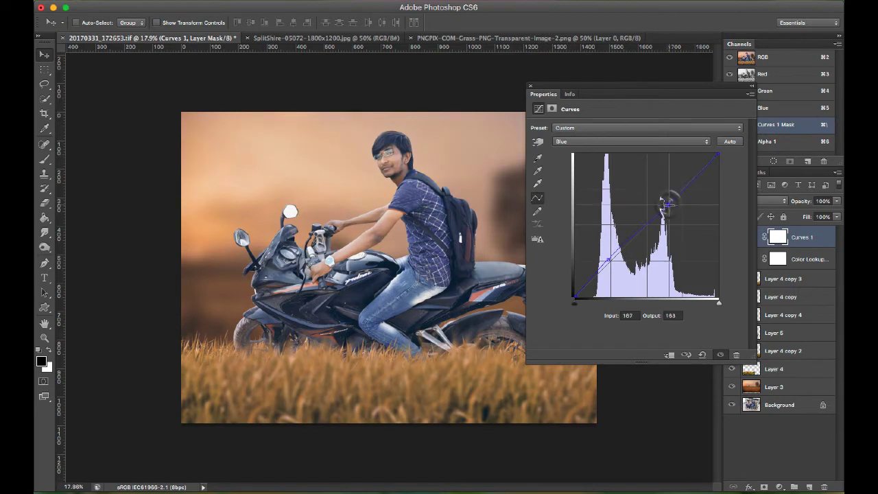
click(529, 88)
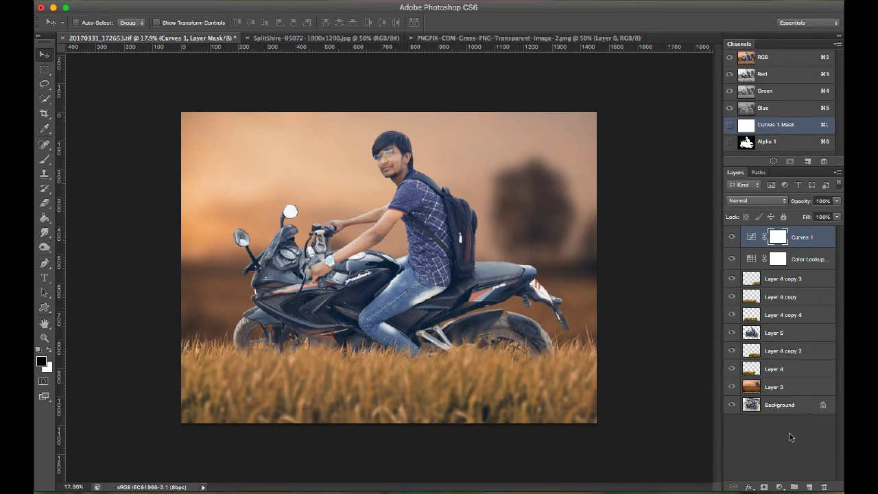
click(779, 486)
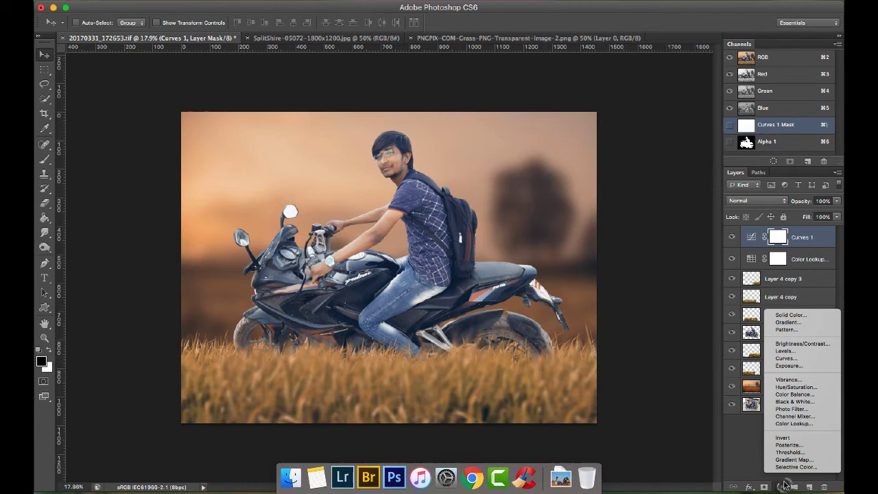
Add a pure black (000000) Solid Color fill layer
click(792, 315)
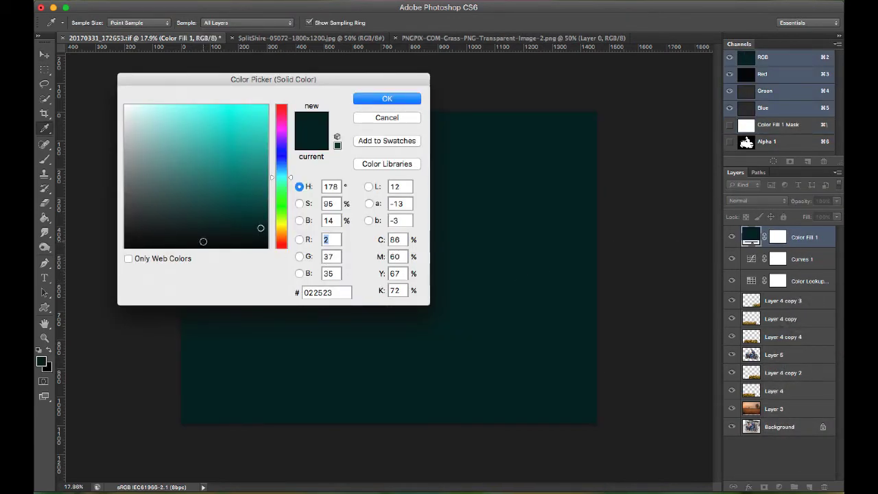
drag(203, 241, 125, 249)
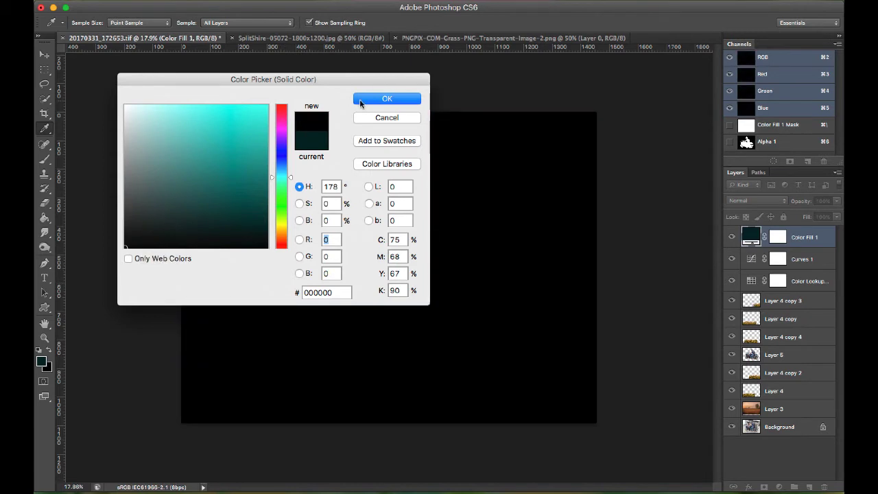
click(361, 102)
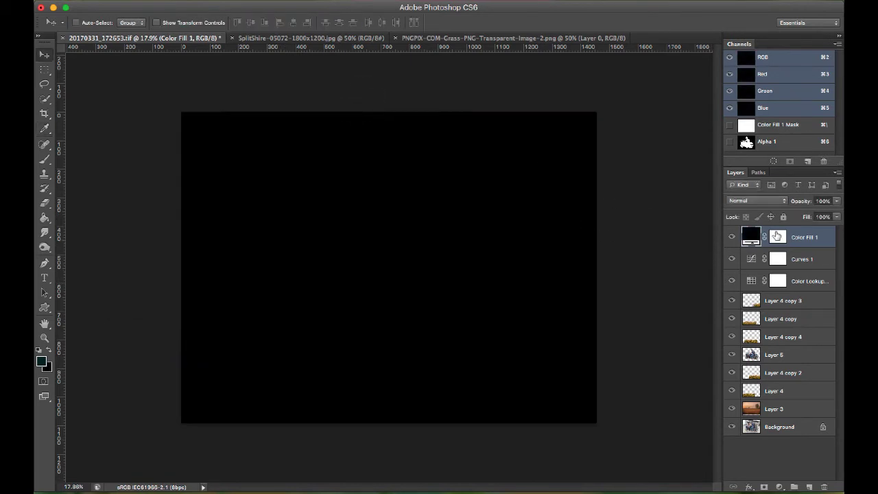
Set up a soft round brush of about 2400 px on the Color Fill 1 mask
click(776, 236)
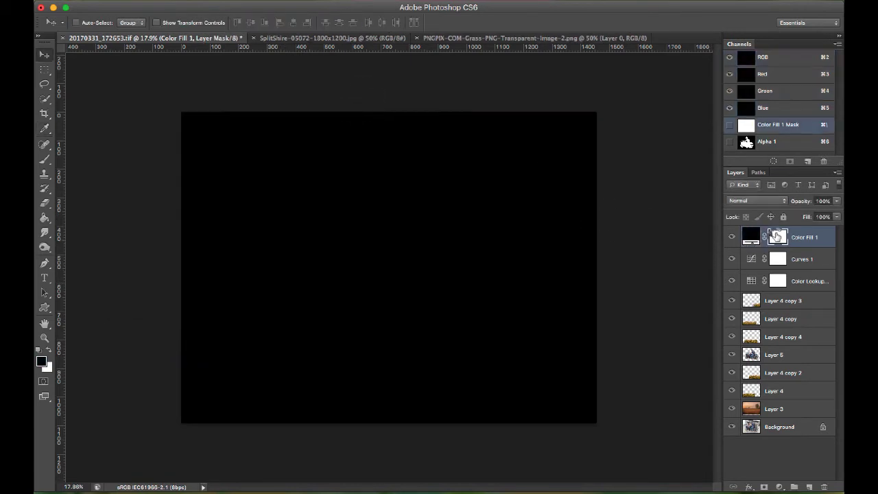
click(50, 163)
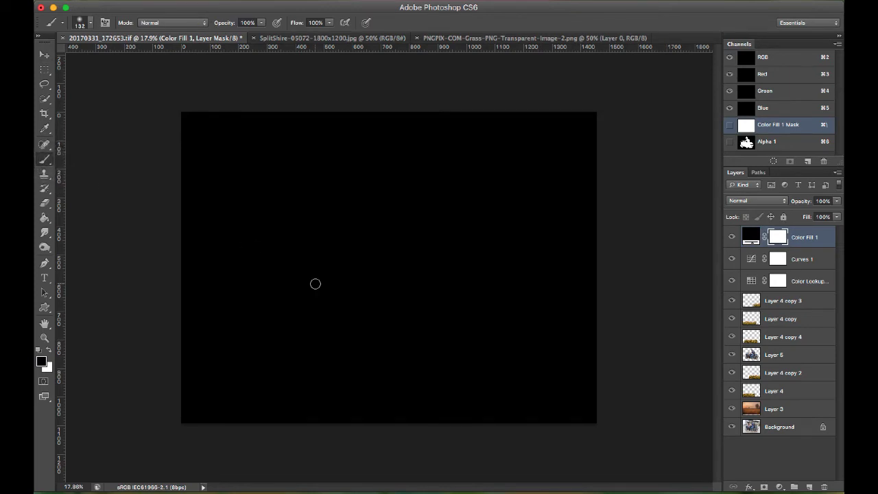
key(bracketright)
key(bracketright)
key(bracketright)
key(bracketright)
key(bracketright)
key(bracketright)
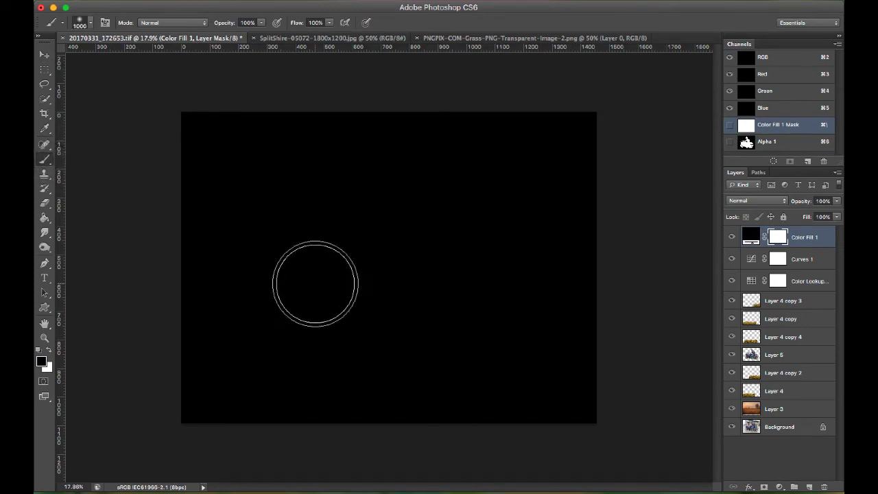
key(bracketright)
key(bracketright)
key(bracketright)
right_click(314, 283)
double_click(371, 374)
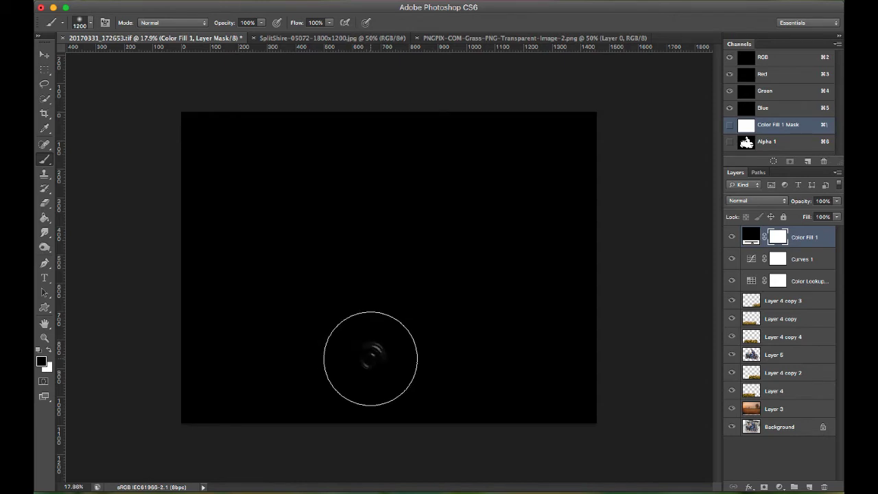
key(bracketright)
key(bracketright)
key(bracketright)
key(bracketright)
key(bracketright)
key(bracketright)
key(bracketright)
key(bracketright)
key(bracketright)
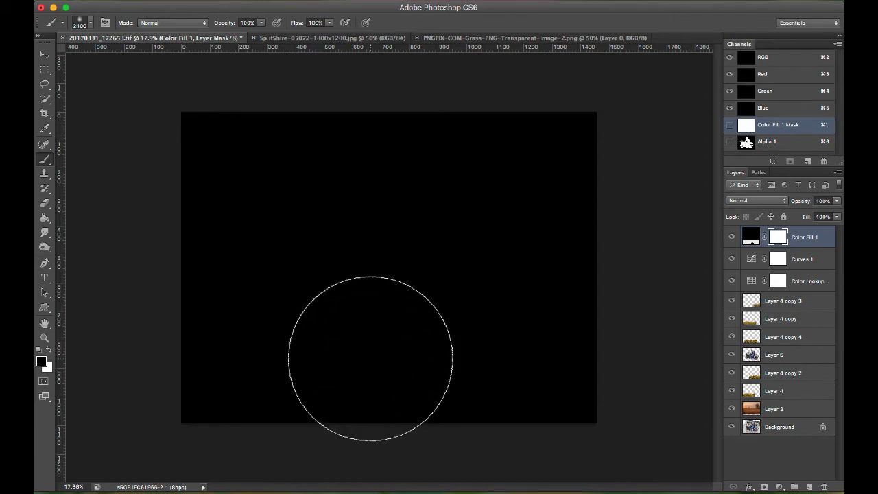
key(bracketright)
key(bracketright)
key(bracketright)
key(bracketright)
key(bracketright)
key(bracketright)
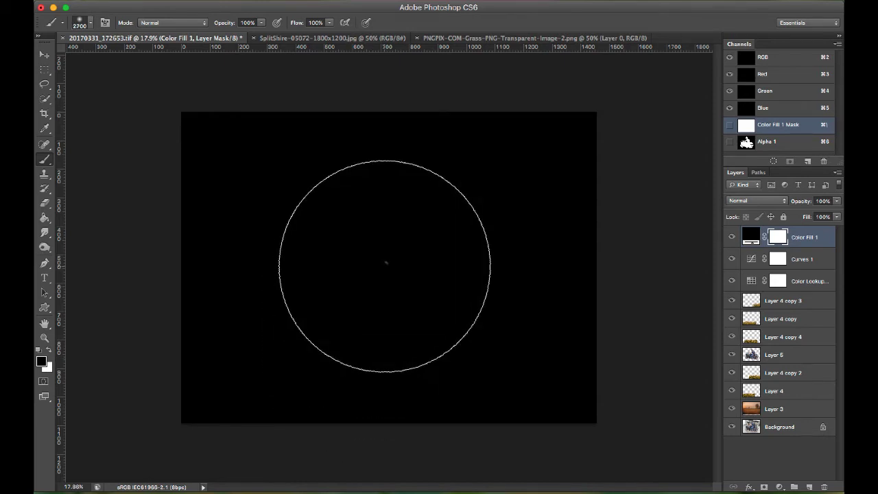
Paint the mask clear around the rider and lower the fill to 49% opacity
click(384, 253)
drag(384, 254, 421, 266)
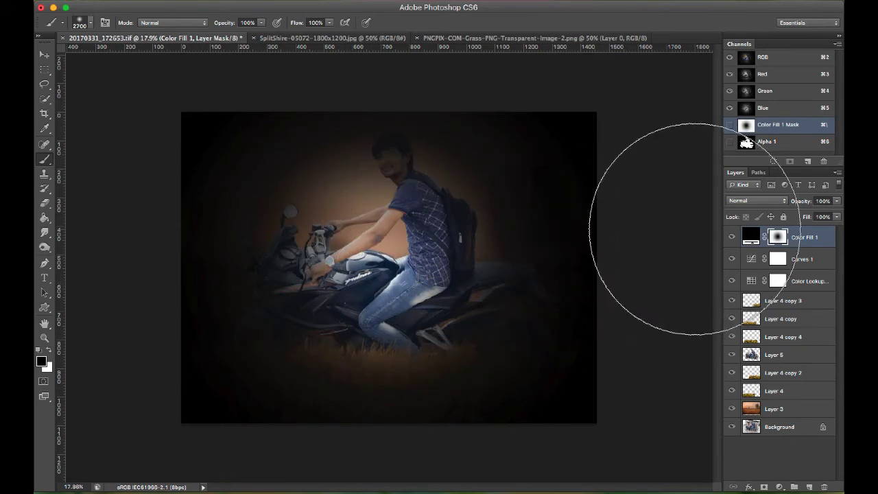
mouse_move(801, 205)
mouse_down()
mouse_move(763, 207)
mouse_move(773, 207)
mouse_up()
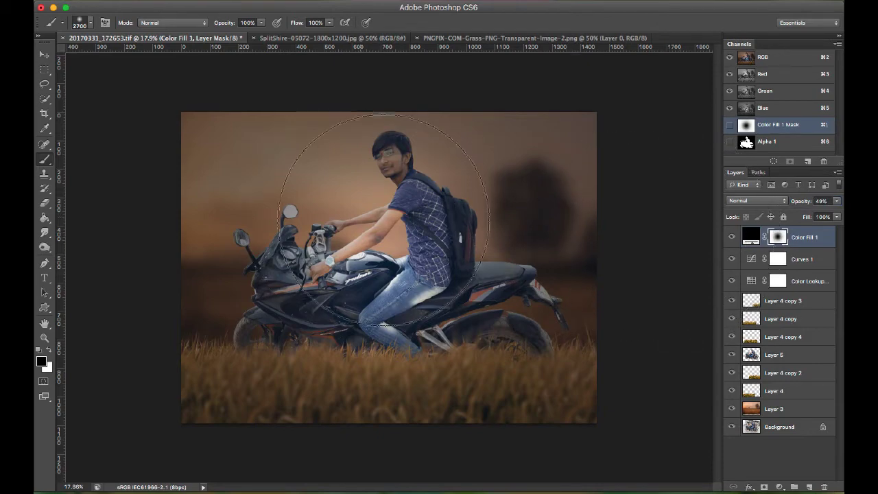
mouse_move(405, 214)
mouse_down()
mouse_move(440, 270)
mouse_move(331, 257)
mouse_move(384, 240)
mouse_up()
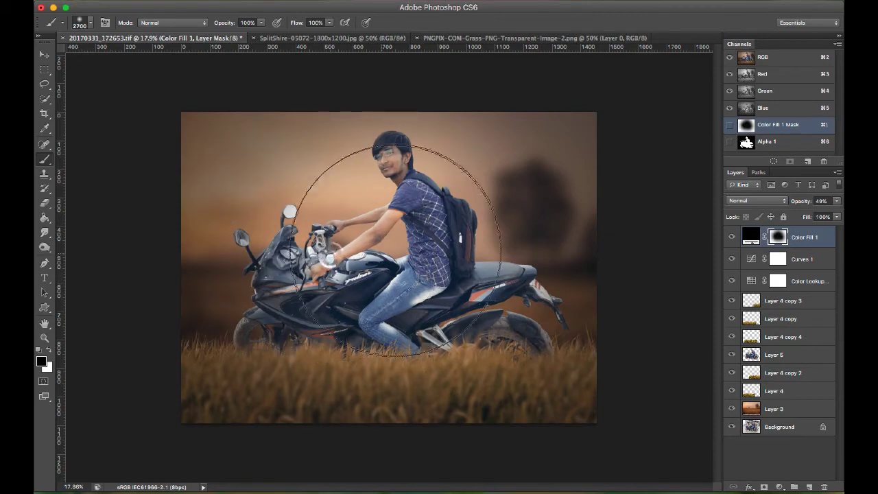
Compare the vignette on and off, then add another Curves adjustment layer
click(731, 237)
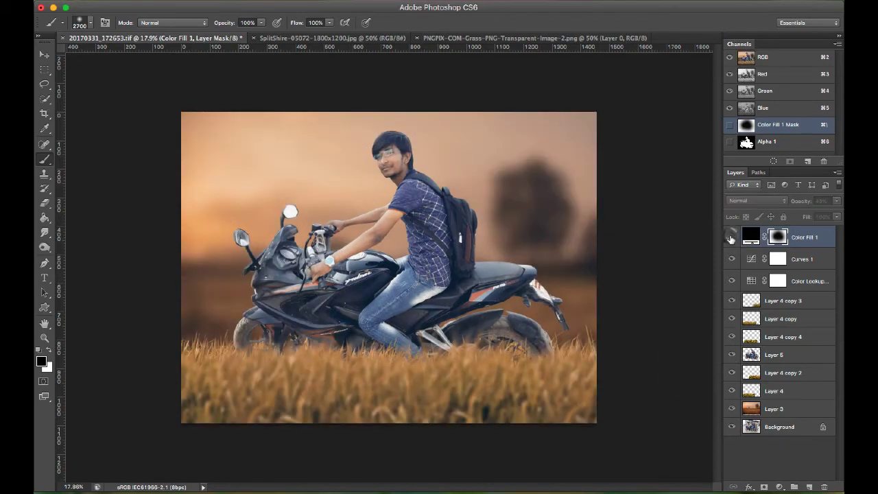
click(731, 238)
click(732, 238)
click(731, 238)
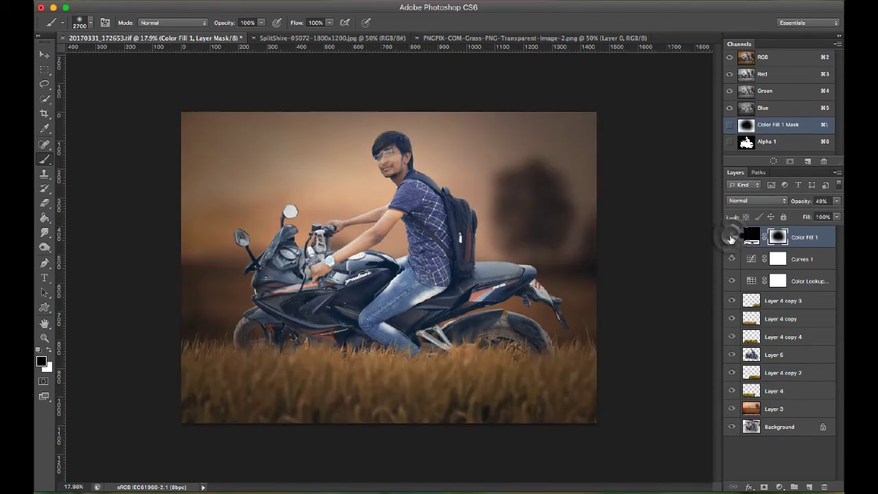
click(731, 238)
click(731, 238)
click(781, 487)
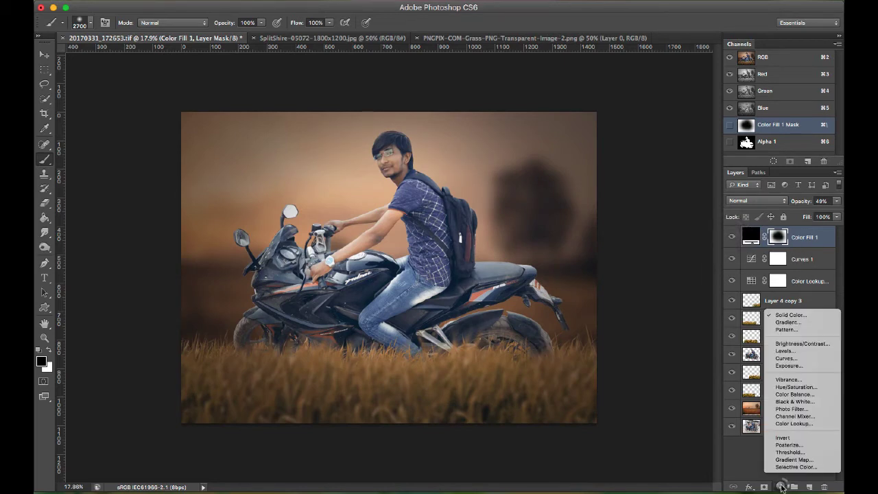
click(788, 355)
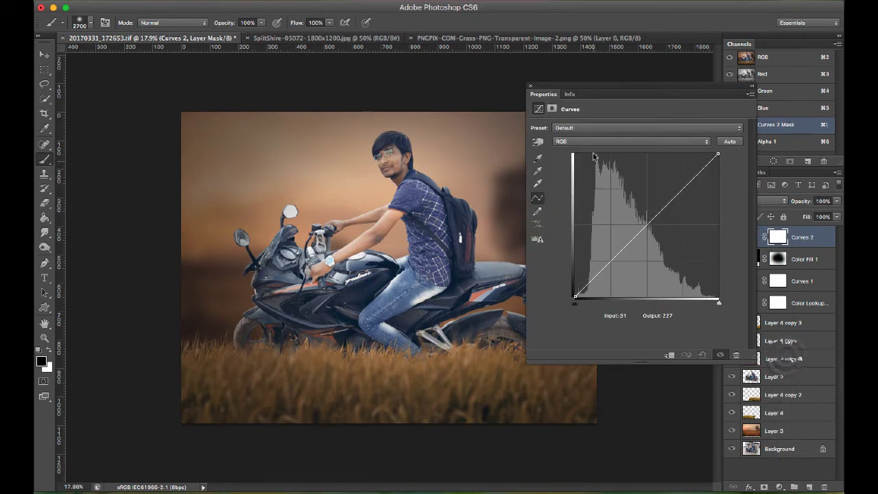
Bend the Curves 2 Blue curve: shadows 80 to 84, highlights 167 to 161
click(587, 141)
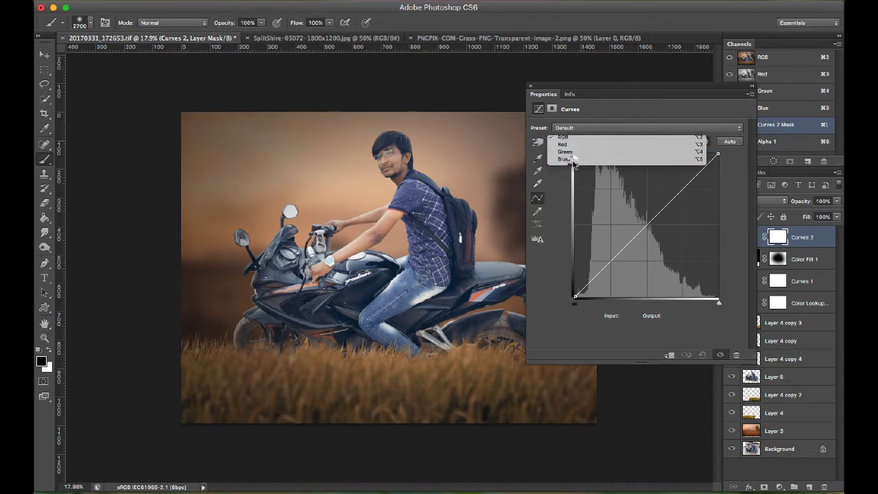
click(574, 163)
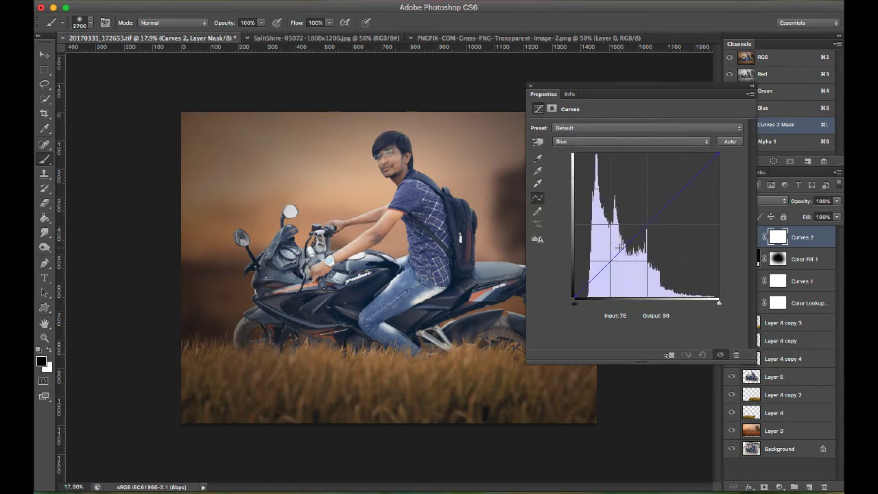
drag(619, 246, 619, 251)
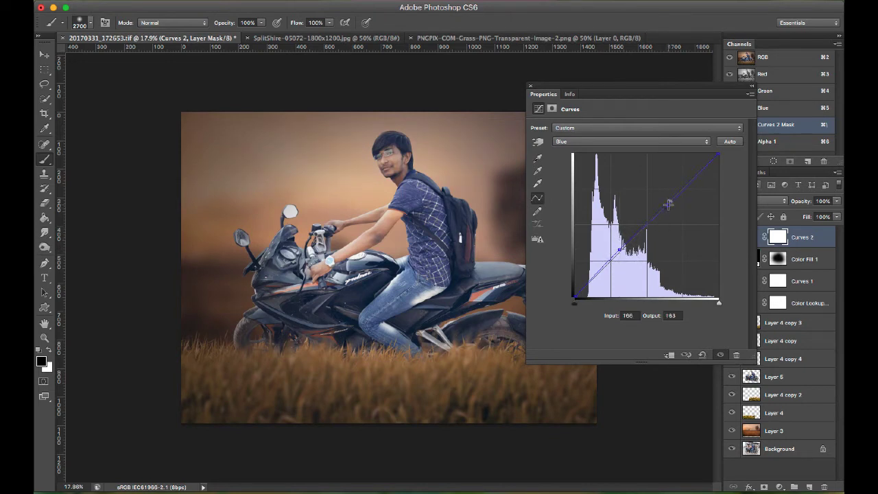
drag(668, 203, 668, 207)
drag(619, 246, 620, 249)
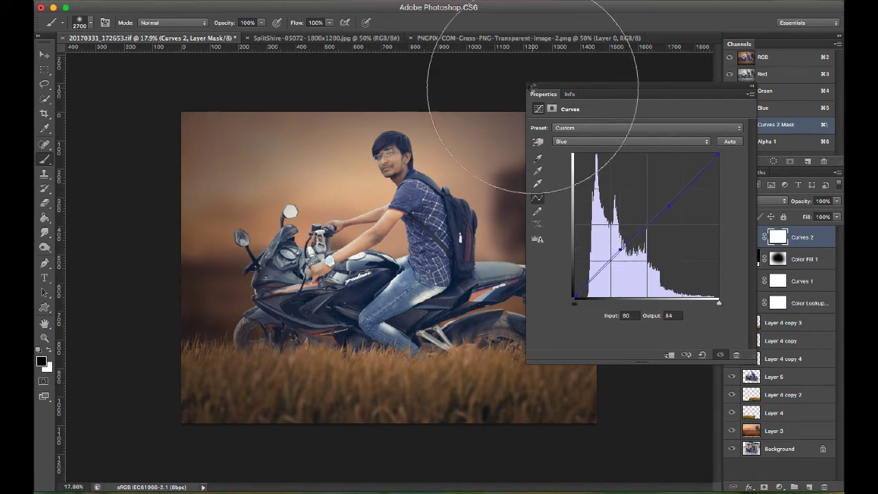
click(530, 86)
Compare Curves 2 on and off, then add a new empty Layer 6 on top
key(v)
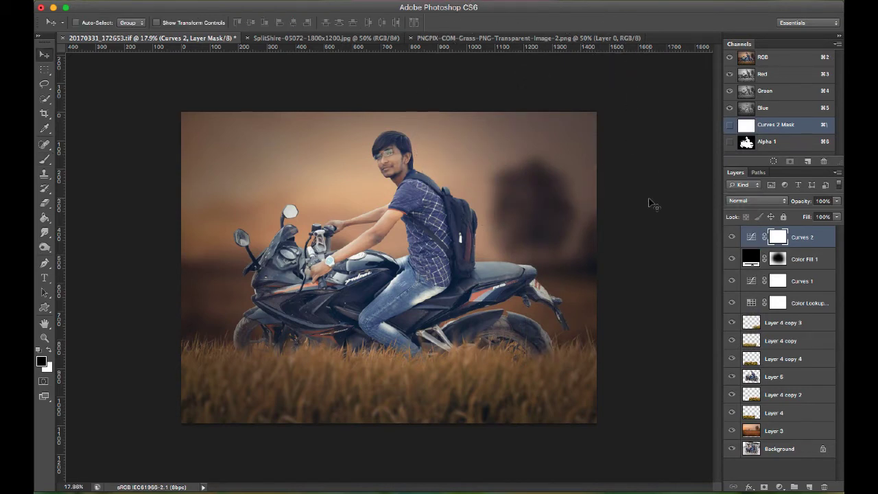
click(731, 236)
click(731, 236)
click(810, 486)
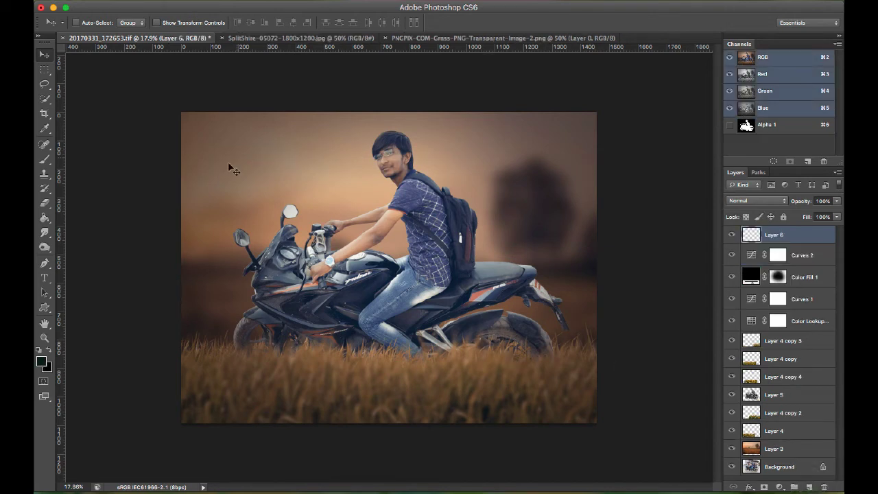
Set up a soft white brush at size 1800 for Layer 6
click(45, 159)
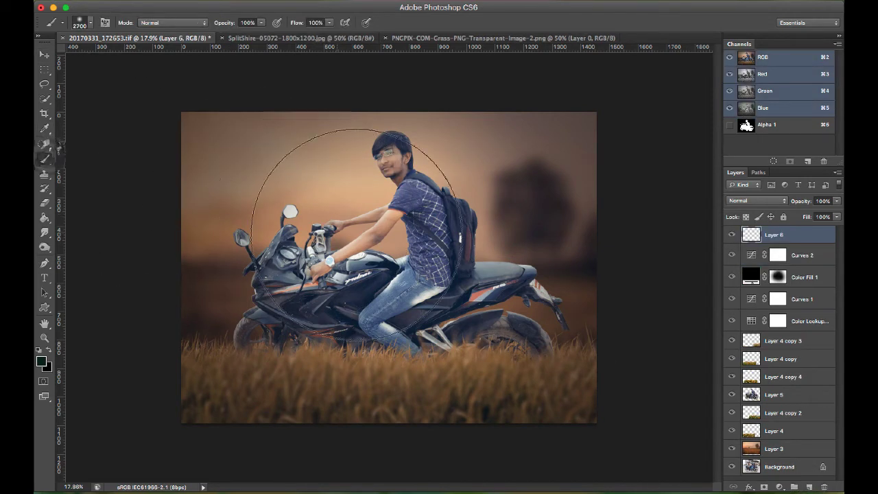
click(42, 361)
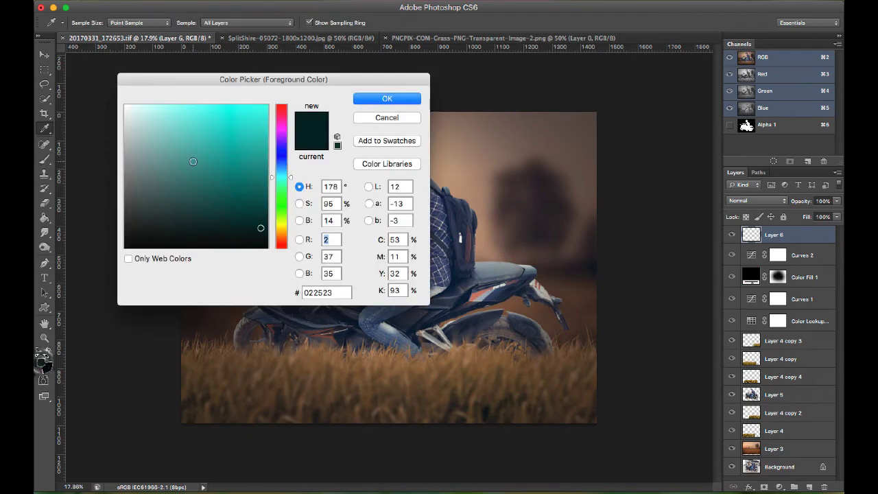
drag(153, 145, 124, 107)
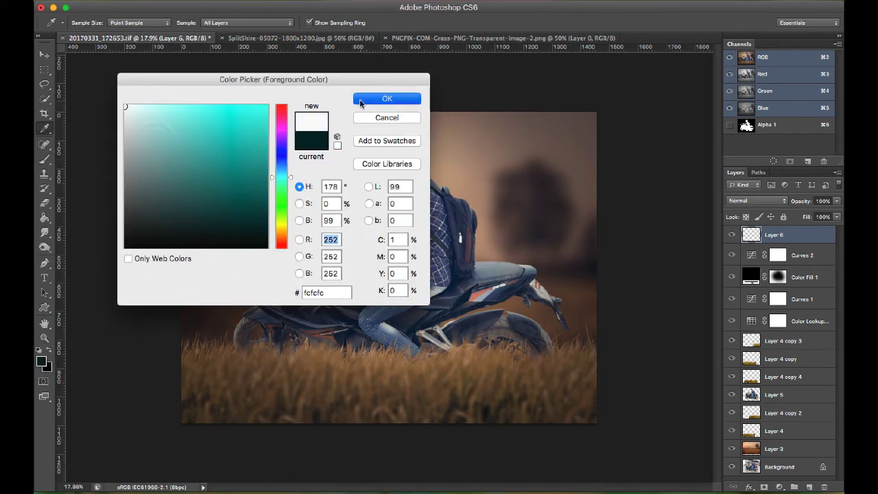
click(387, 98)
key([)
key([)
key([)
key([)
key([)
key([)
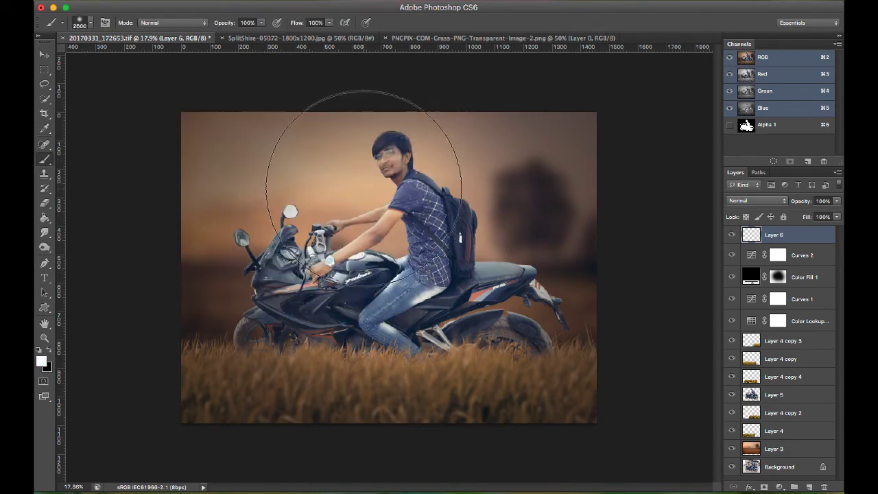
key([)
key([)
key([)
key([)
key([)
key([)
key([)
key([)
key([)
key([)
key([)
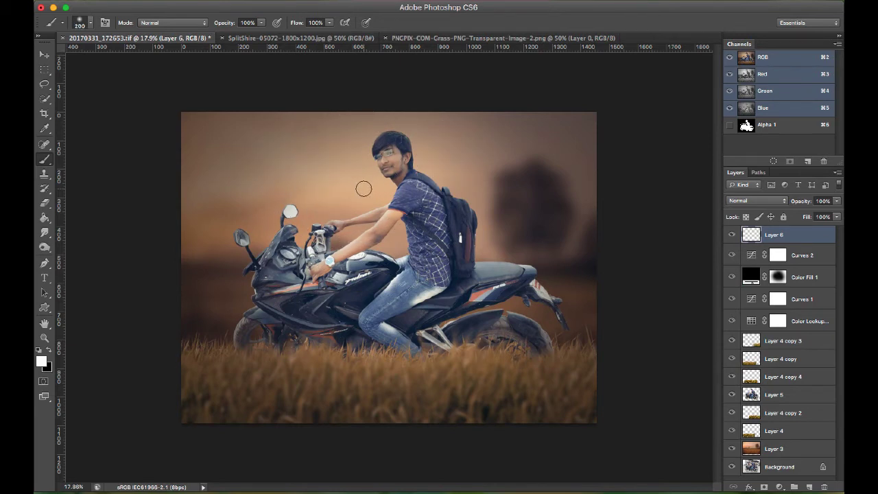
Scale the white dot to about 1461% and place it in the upper-left sky
key(ctrl+t)
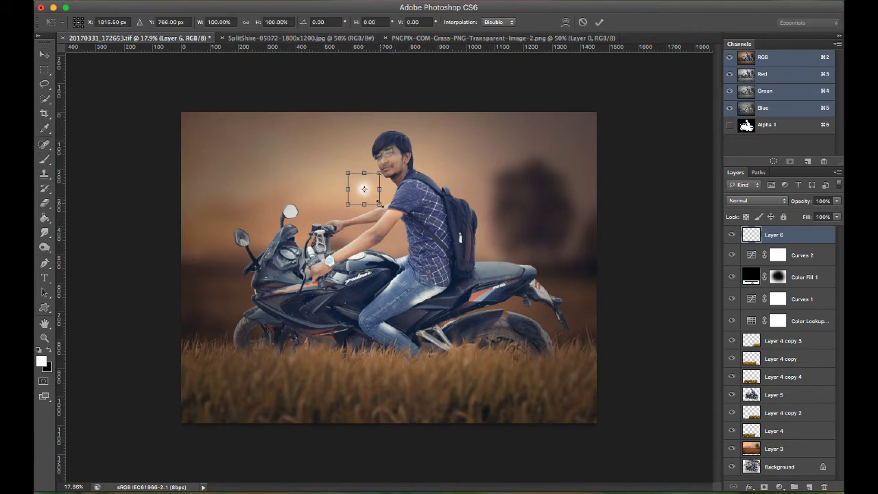
drag(379, 204, 480, 305)
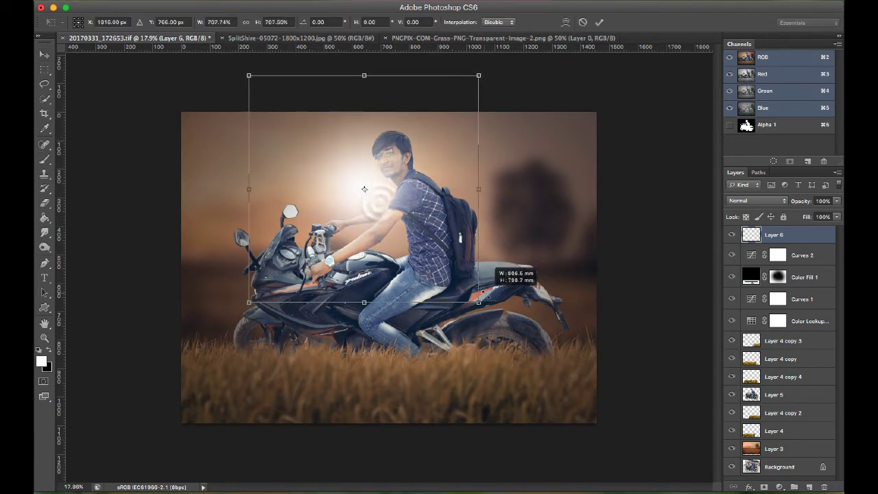
drag(442, 270, 357, 202)
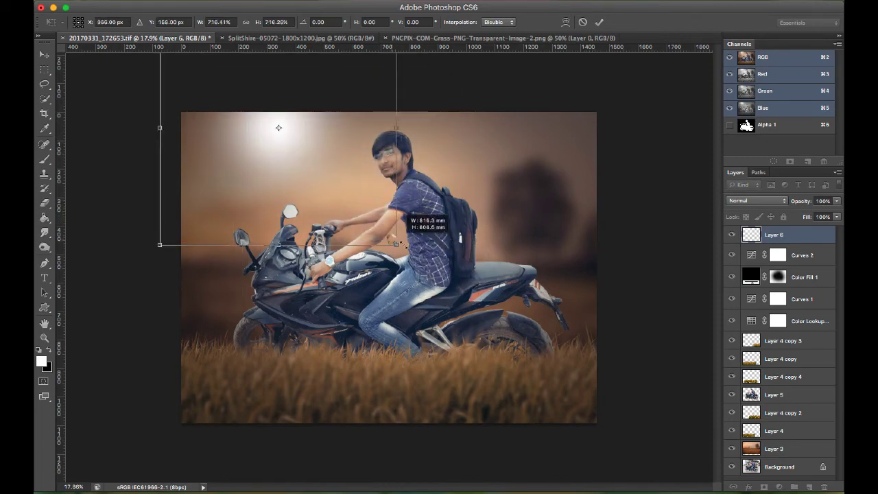
drag(391, 240, 519, 365)
mouse_move(403, 277)
mouse_down()
mouse_move(444, 159)
mouse_move(407, 194)
mouse_move(411, 206)
mouse_up()
key(Return)
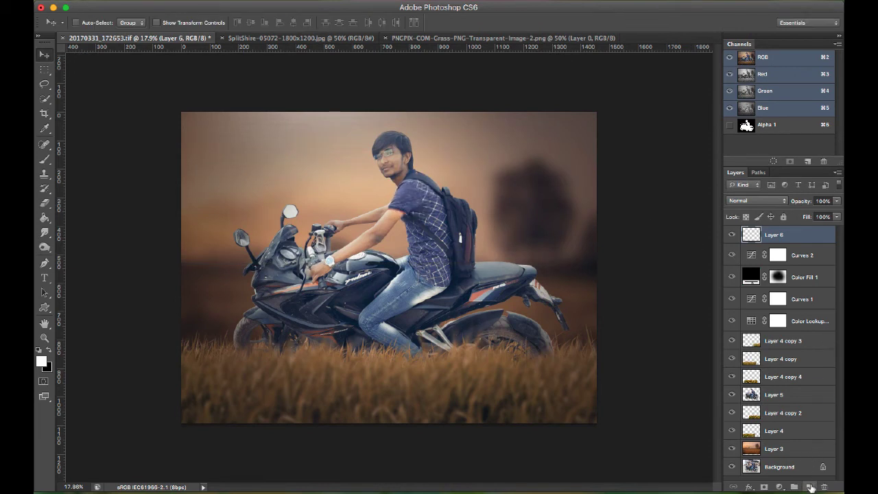
Add Layer 7 above Layer 6 and pick orange ffa200 as the brush colour
click(811, 487)
click(45, 160)
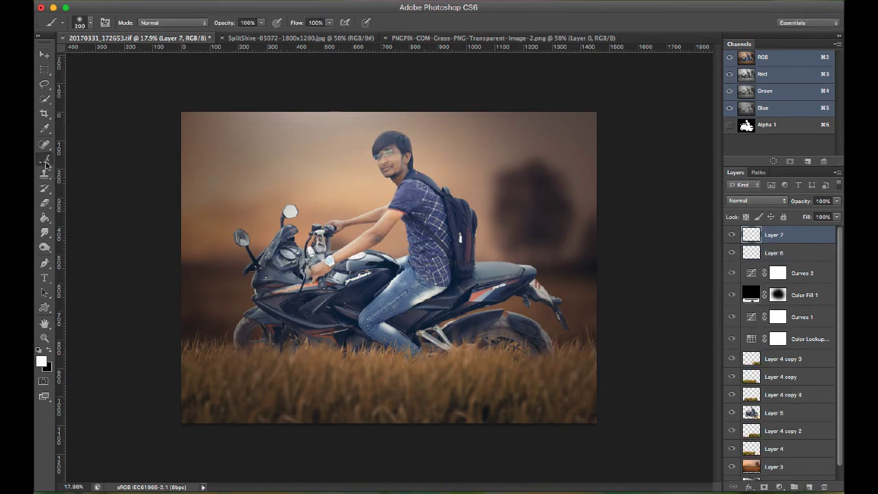
click(41, 361)
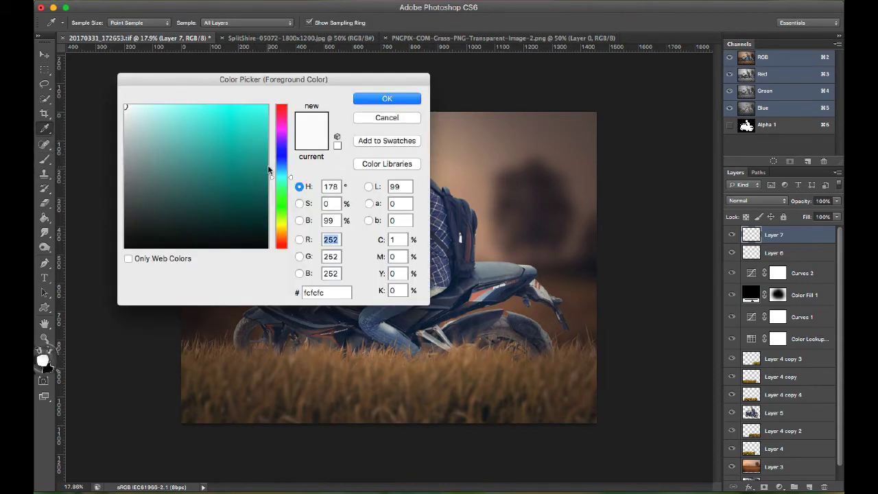
drag(285, 228, 284, 235)
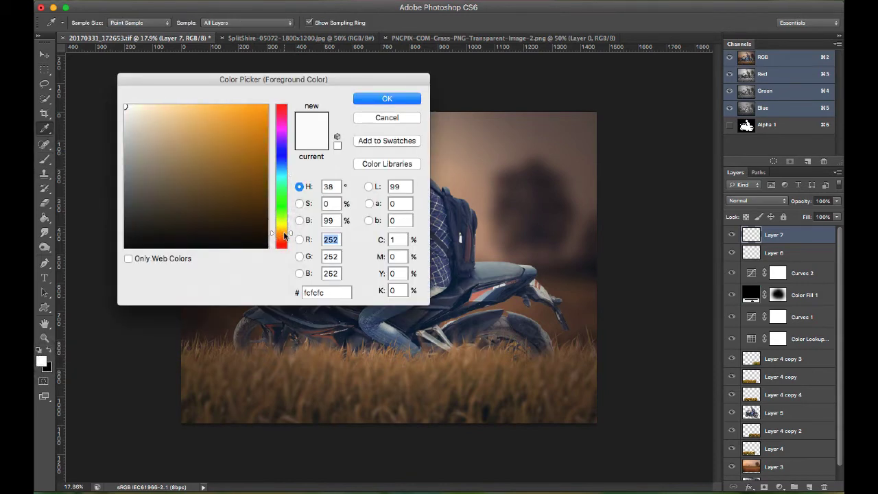
drag(245, 127, 388, 82)
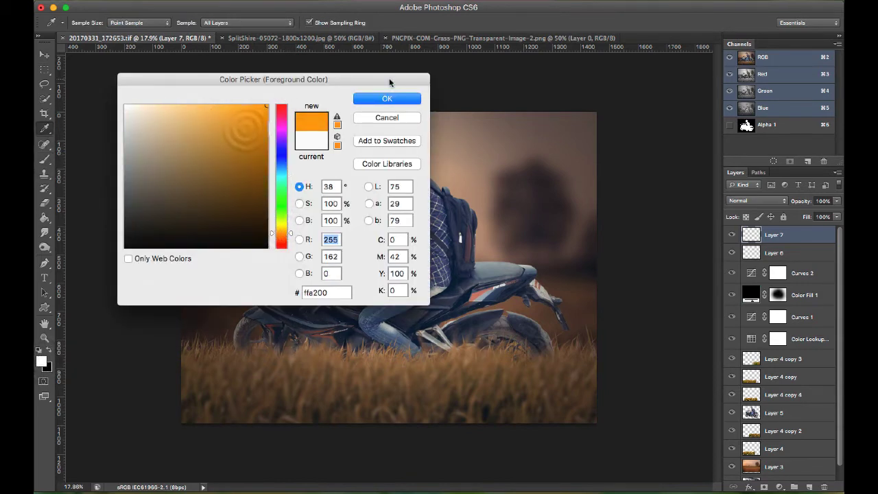
click(382, 99)
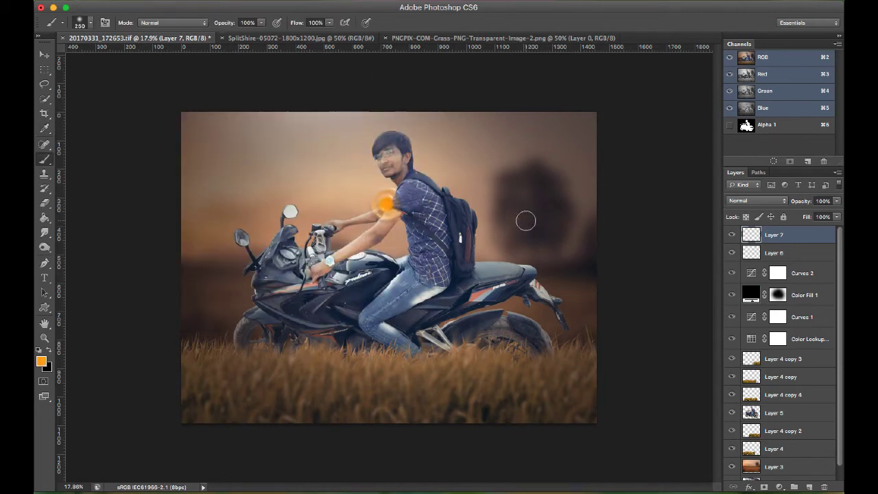
Enlarge the painted orange spot into a big glow and blend Layer 7 with Screen
key(v)
key(ctrl+t)
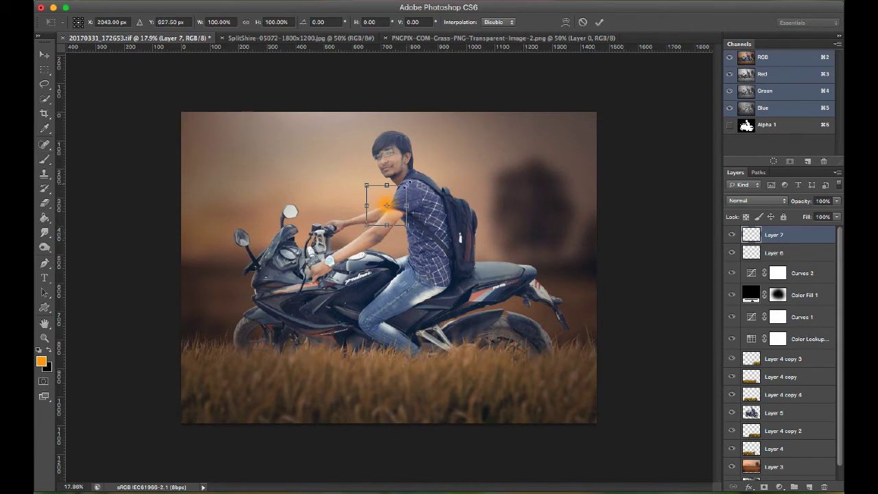
drag(407, 183, 495, 96)
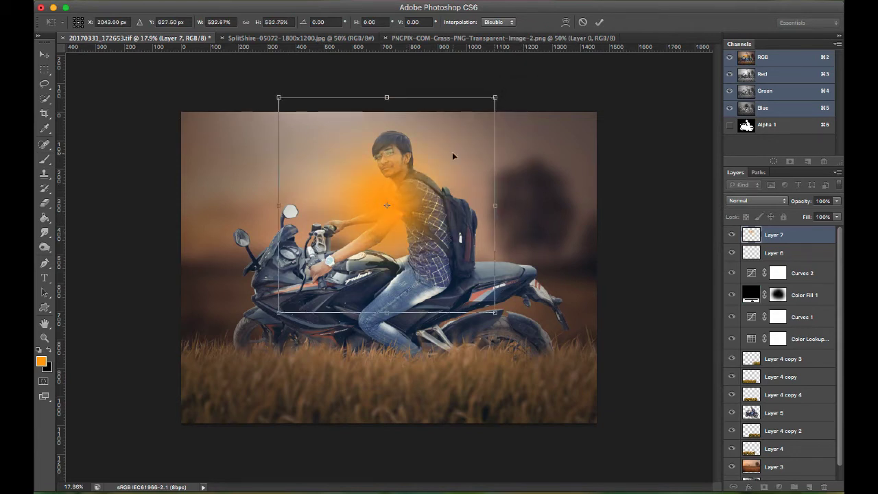
key(Return)
click(767, 203)
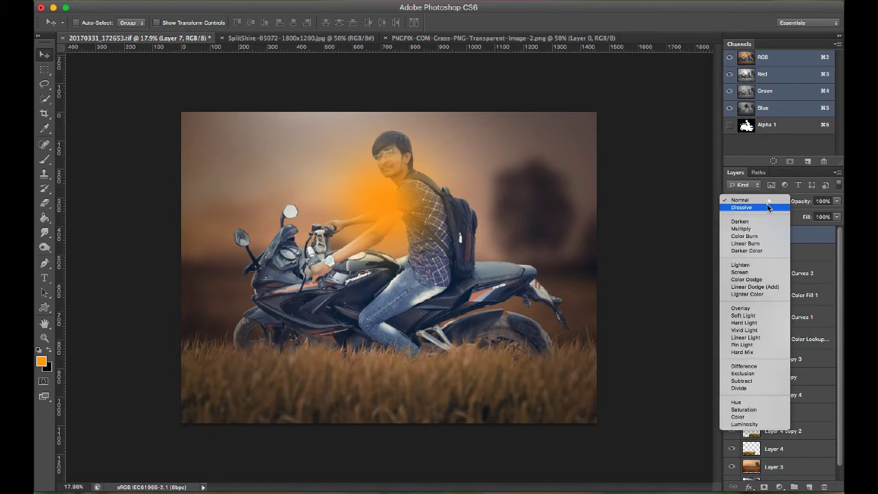
click(739, 271)
Move the glow into the top-left sky, enlarge it to about 180%, and compare it on/off
mouse_move(384, 204)
mouse_down()
mouse_move(312, 179)
mouse_move(299, 159)
mouse_up()
key(ctrl+t)
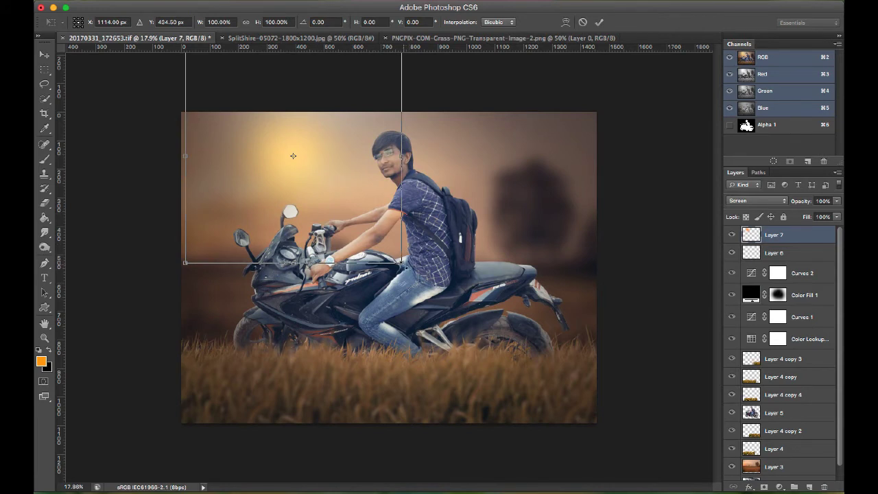
drag(402, 262, 488, 349)
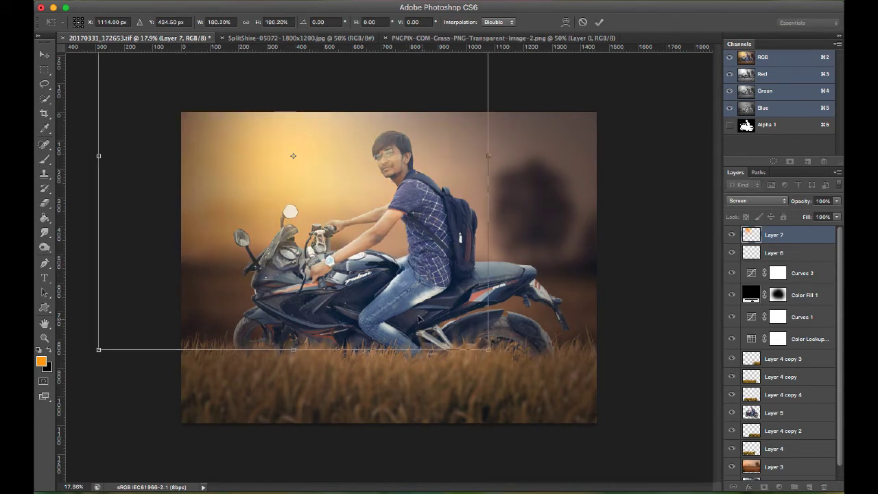
drag(393, 283, 410, 213)
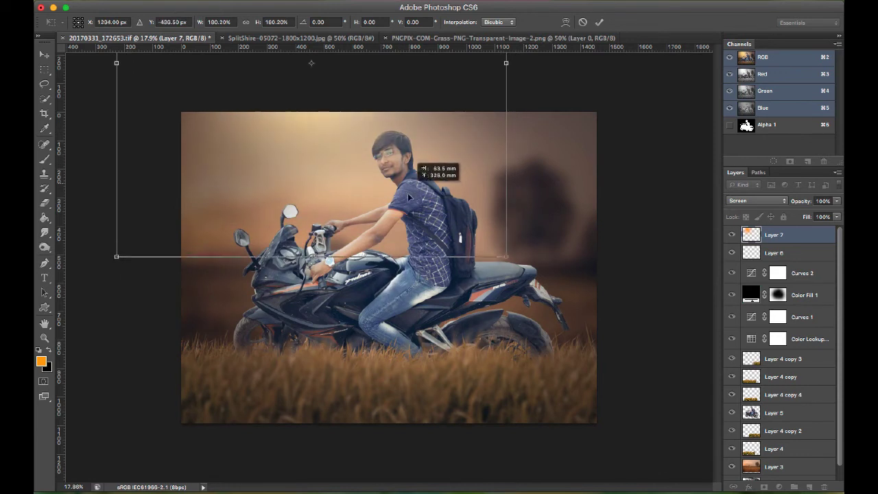
drag(410, 212, 409, 216)
key(Return)
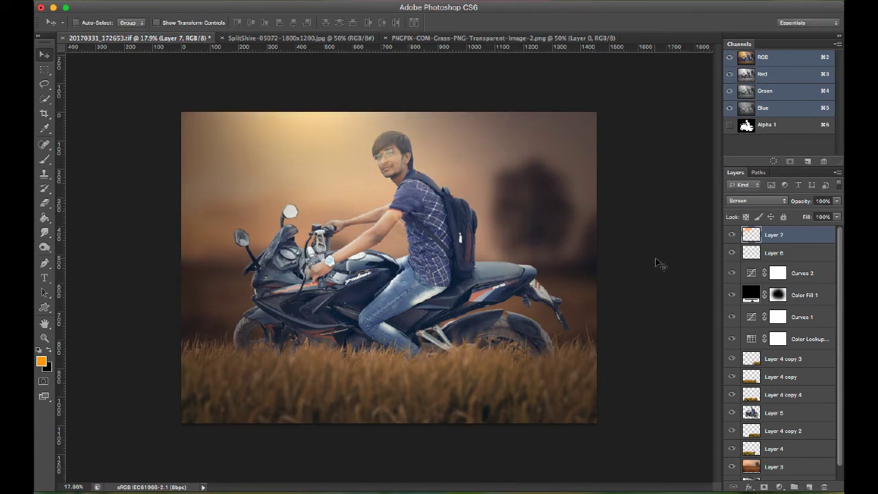
click(732, 235)
click(732, 235)
click(780, 487)
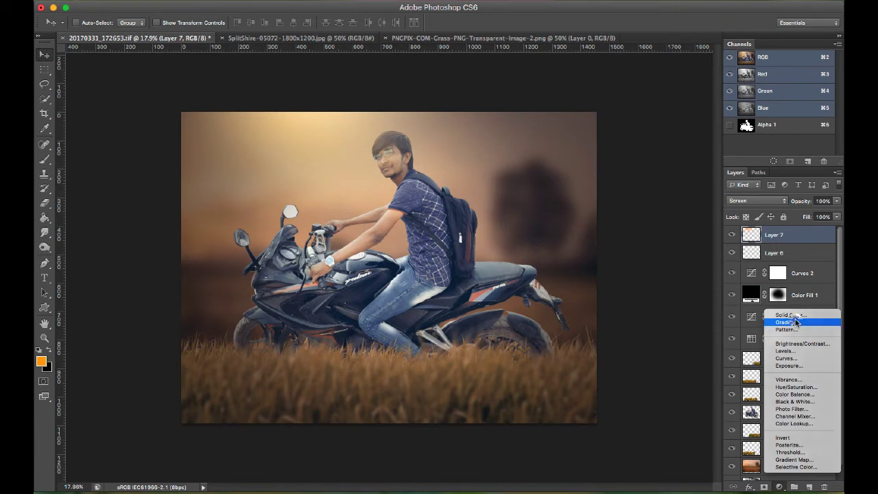
Add a Gradient Fill layer using the Blue, Red, Yellow gradient preset
click(796, 322)
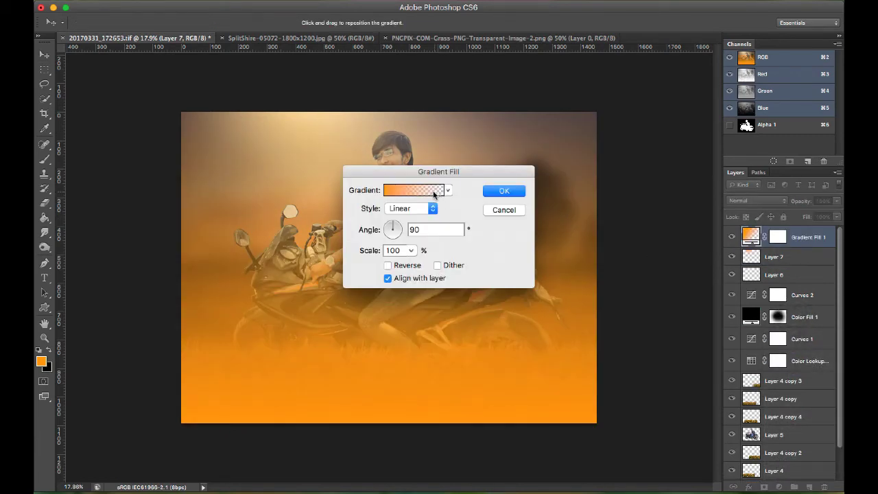
click(434, 190)
click(534, 140)
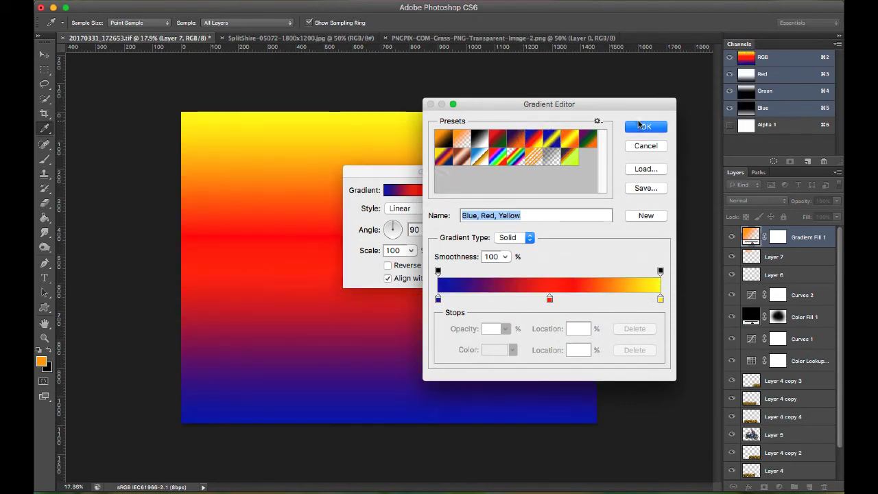
click(639, 124)
click(494, 191)
Set Gradient Fill 1 to Soft Light at about 11% opacity, comparing it on and off
click(735, 201)
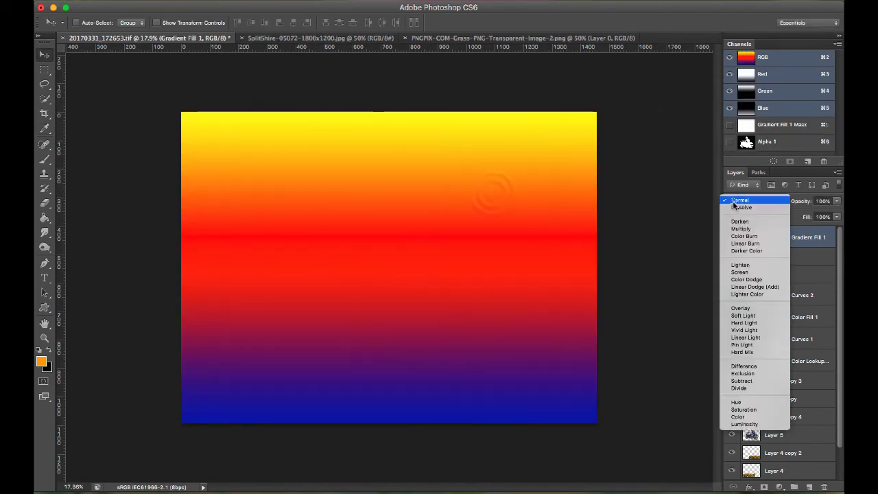
click(743, 315)
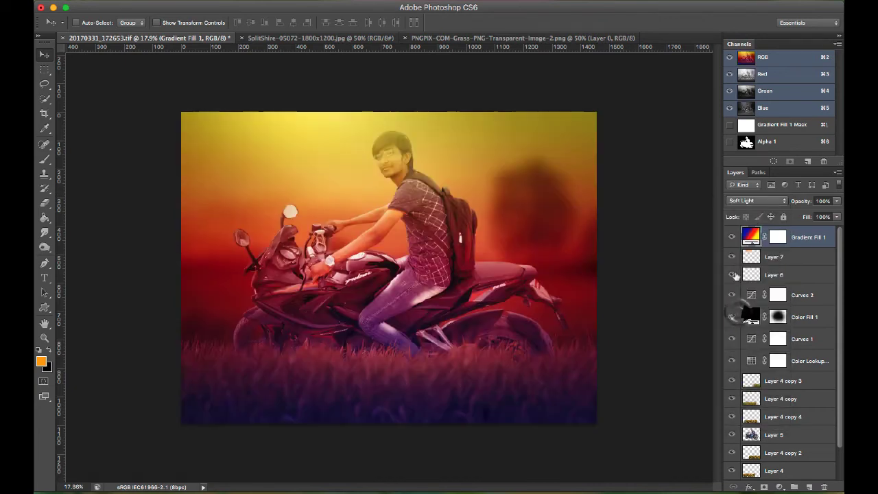
click(731, 237)
click(731, 237)
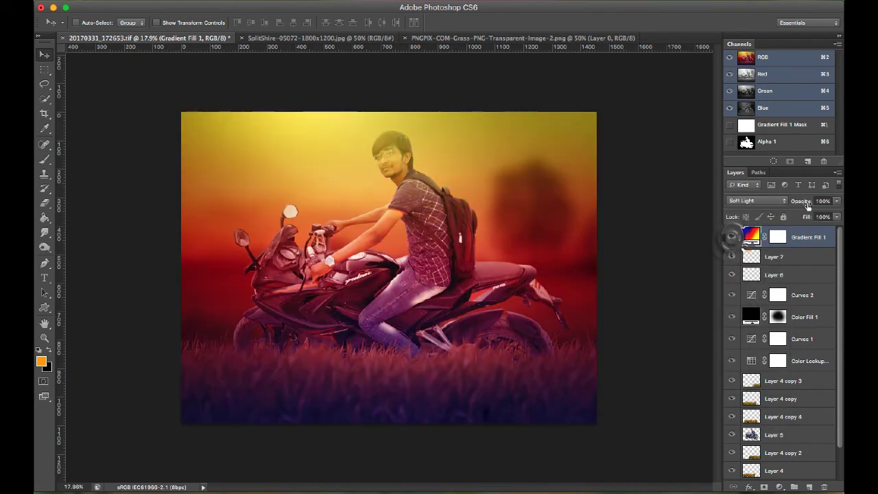
drag(807, 206, 709, 209)
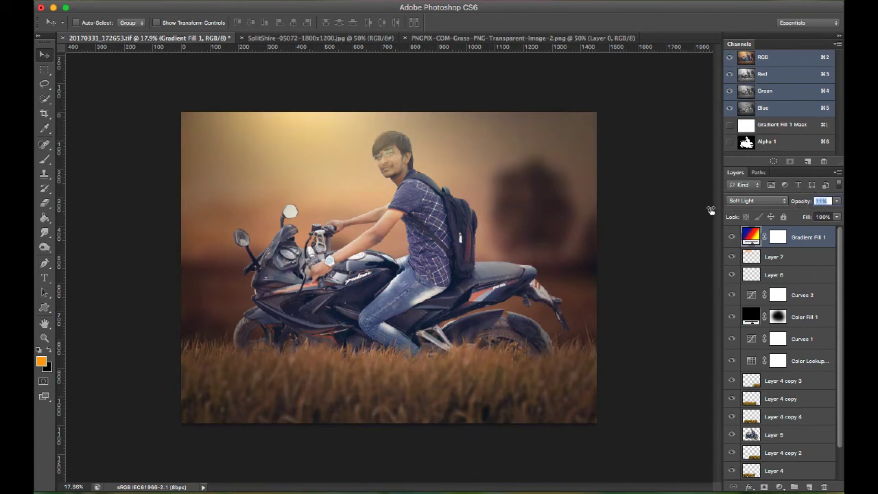
click(732, 237)
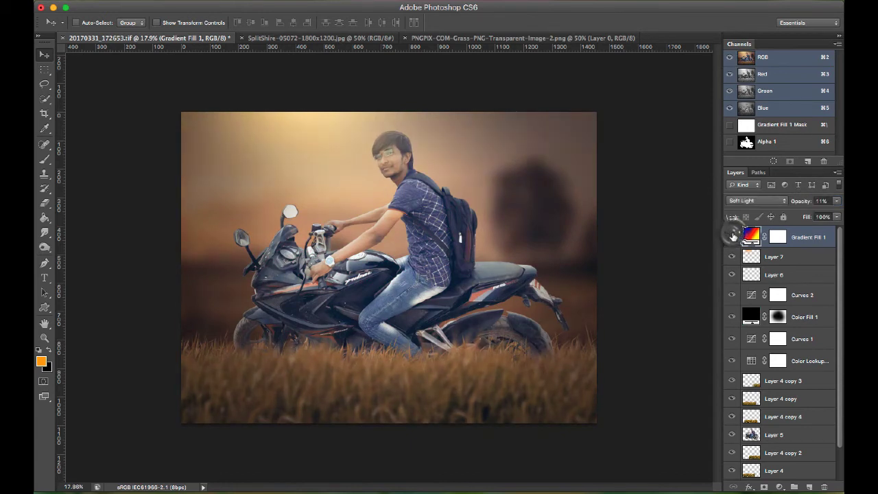
click(732, 236)
click(732, 236)
click(731, 237)
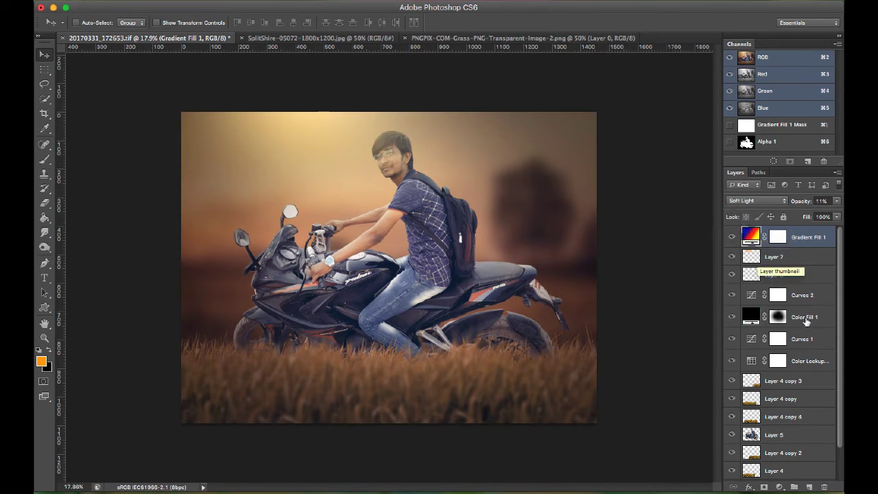
scroll(795, 393, down, 2)
Duplicate rider Layer 5 and set the copy's blend mode to Soft Light
click(795, 397)
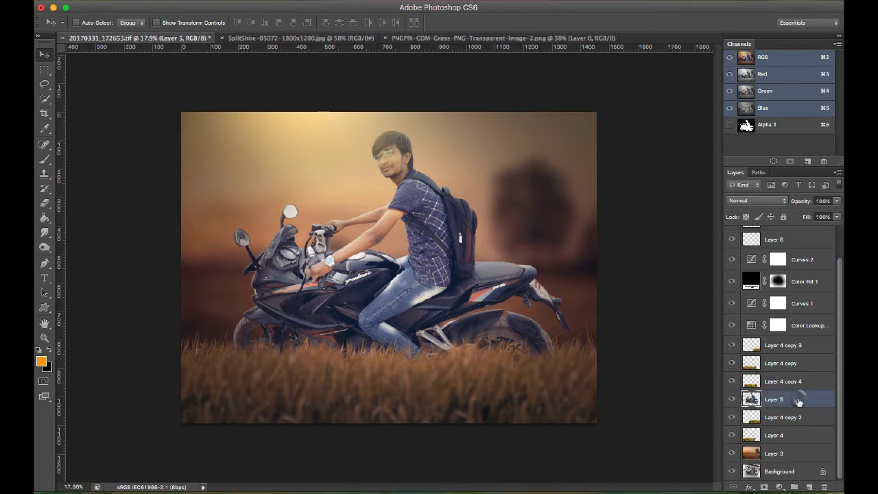
right_click(798, 398)
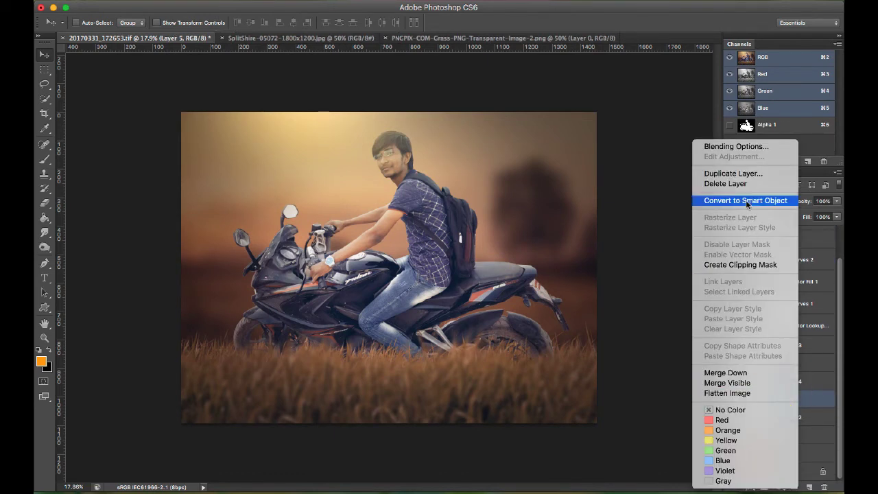
click(749, 178)
key(Return)
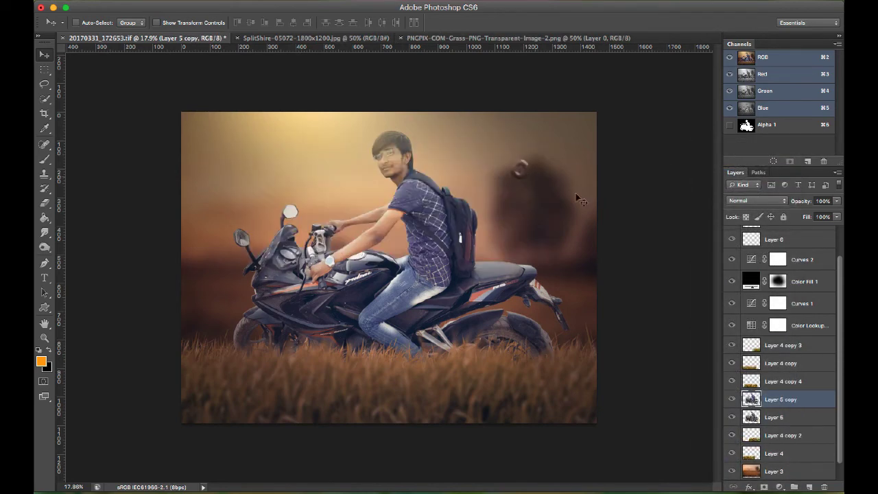
click(754, 200)
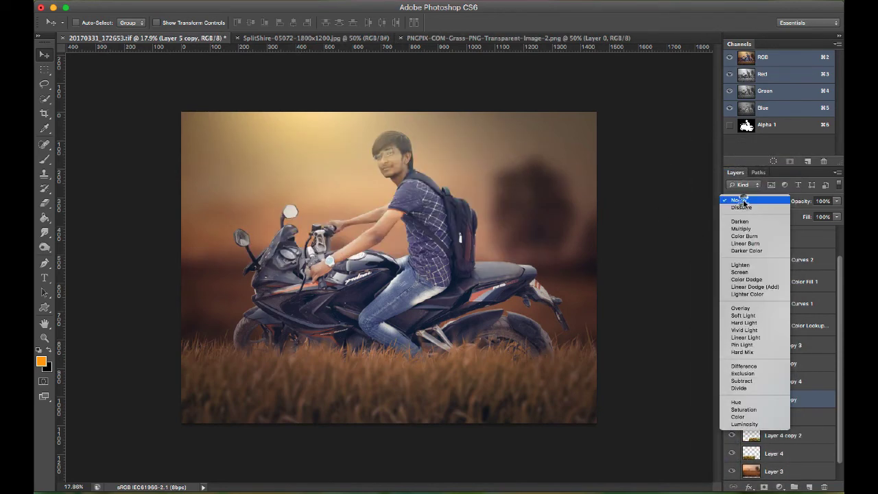
click(740, 315)
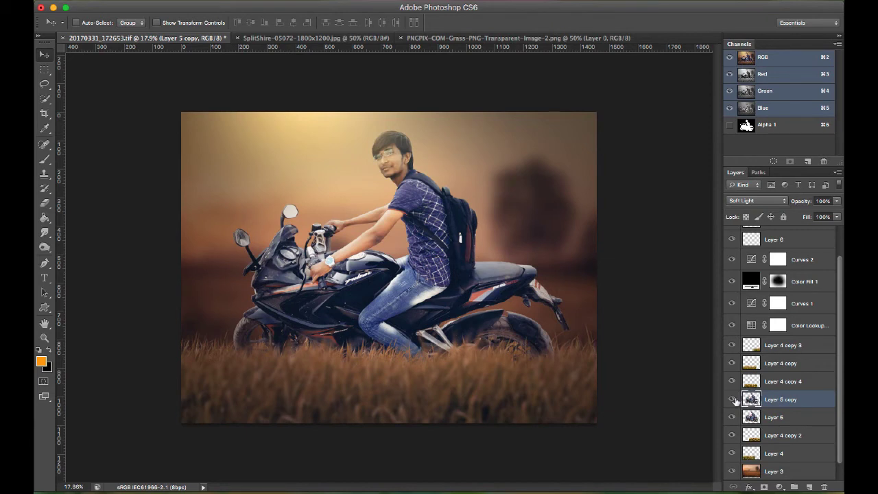
click(732, 399)
click(733, 399)
click(732, 399)
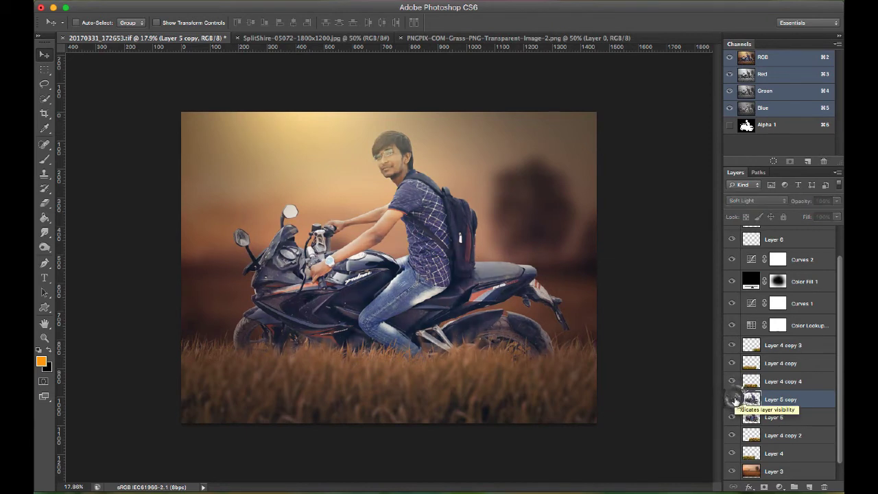
click(734, 399)
Lower the Layer 5 copy to 41% opacity and merge it with Layer 5
click(803, 201)
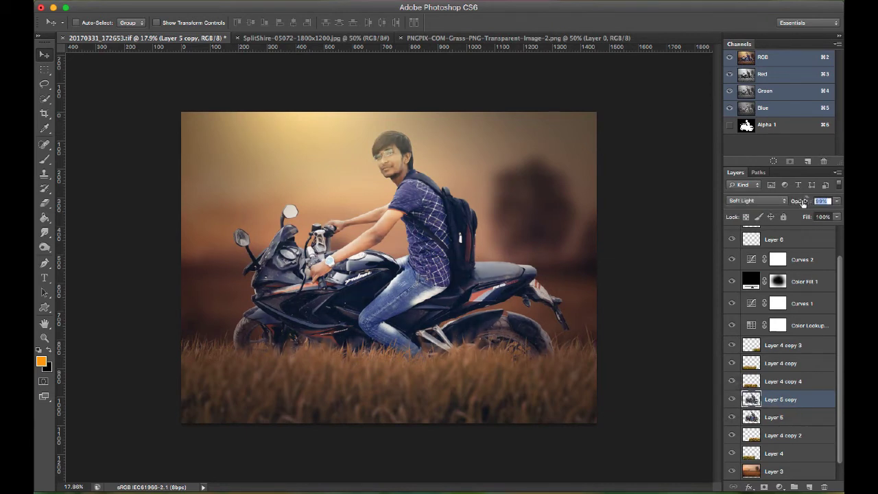
drag(803, 201, 773, 201)
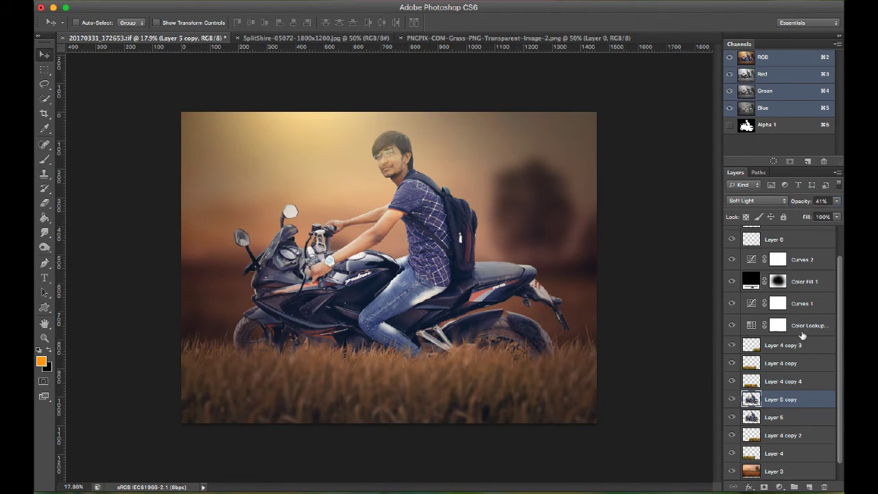
shift+click(797, 414)
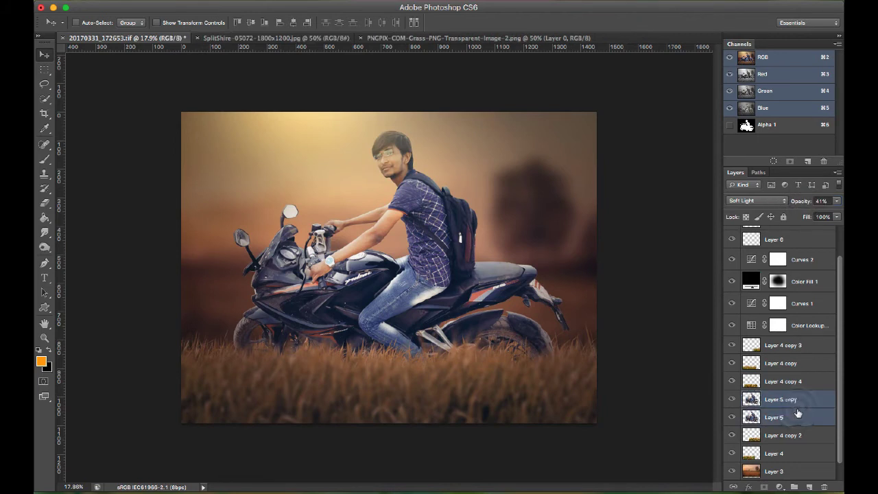
right_click(797, 410)
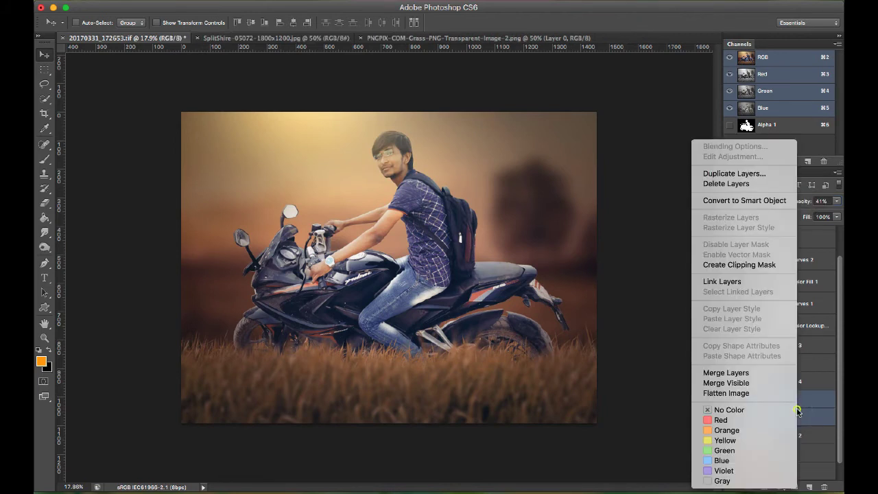
click(759, 373)
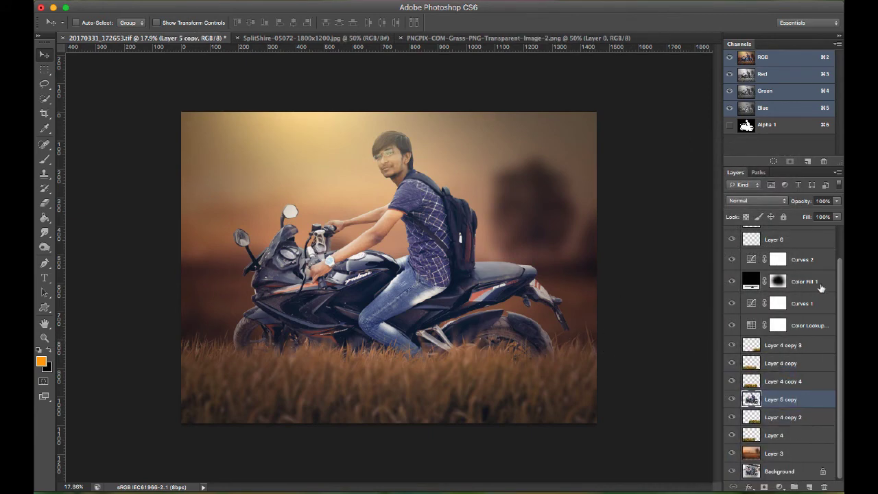
Flatten the whole image into a single Background layer
scroll(821, 288, up, 2)
click(817, 240)
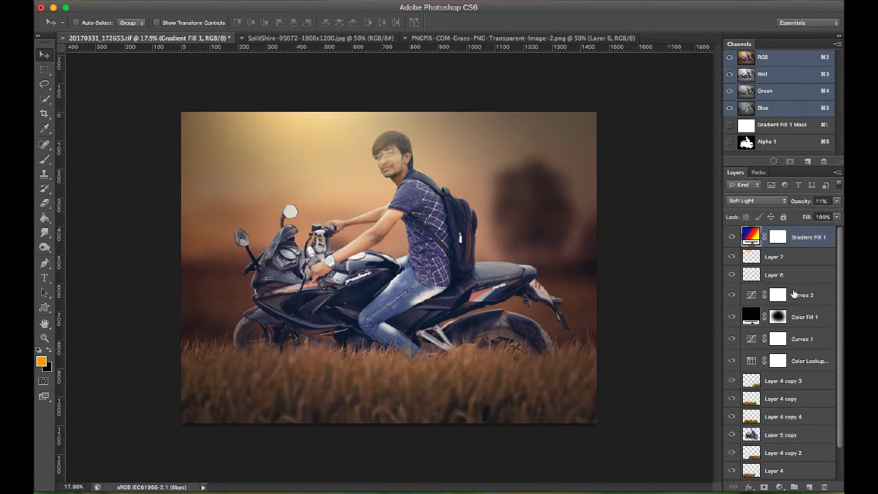
right_click(804, 274)
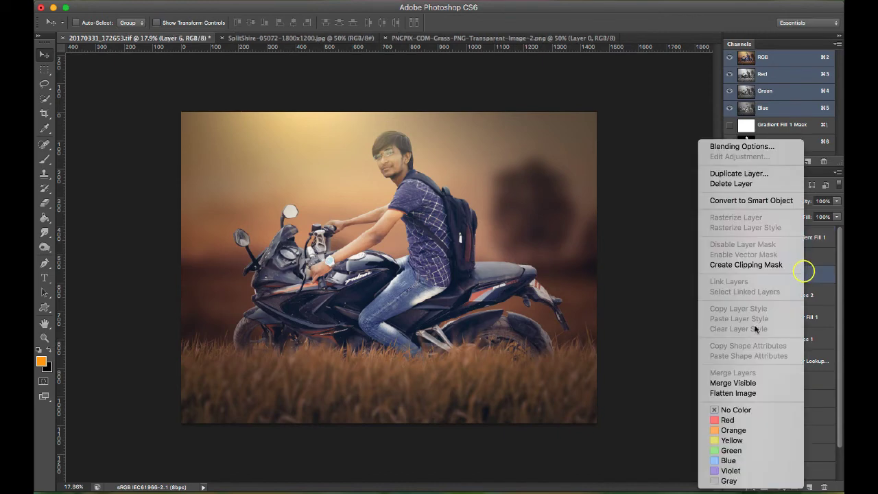
click(733, 393)
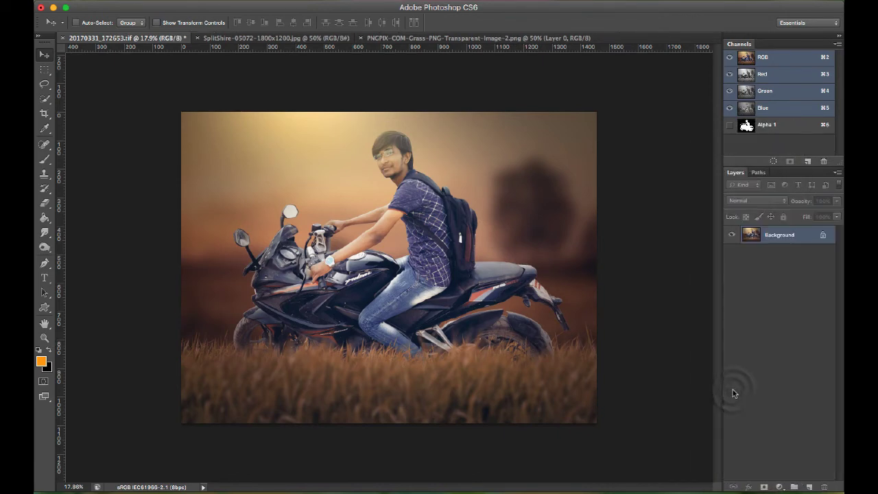
Add a Levels adjustment layer and set the Red channel midtones to 0.93
click(779, 486)
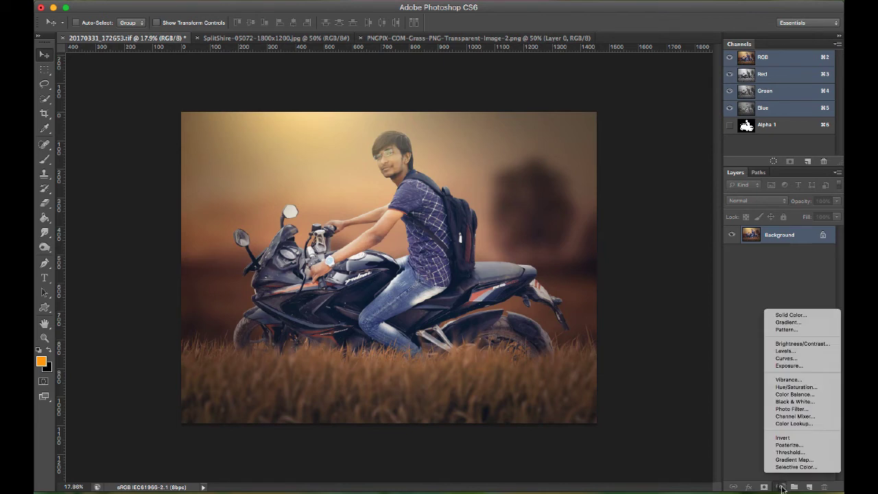
click(802, 350)
click(571, 146)
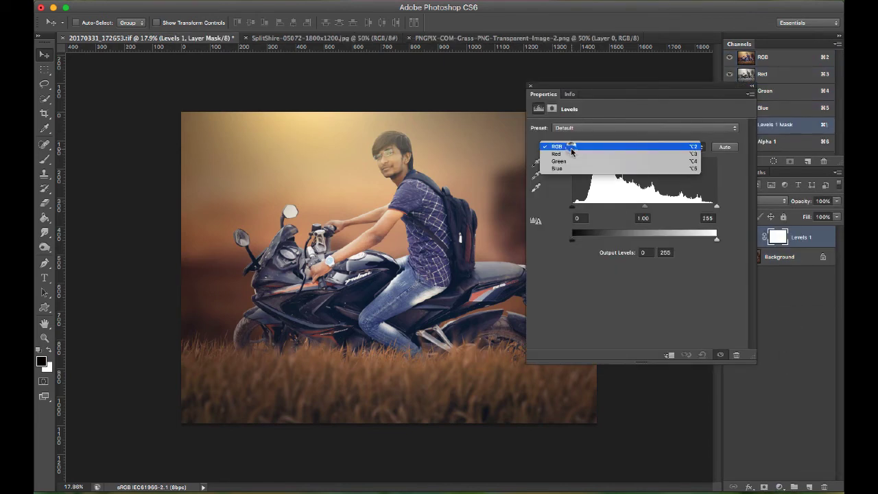
click(568, 154)
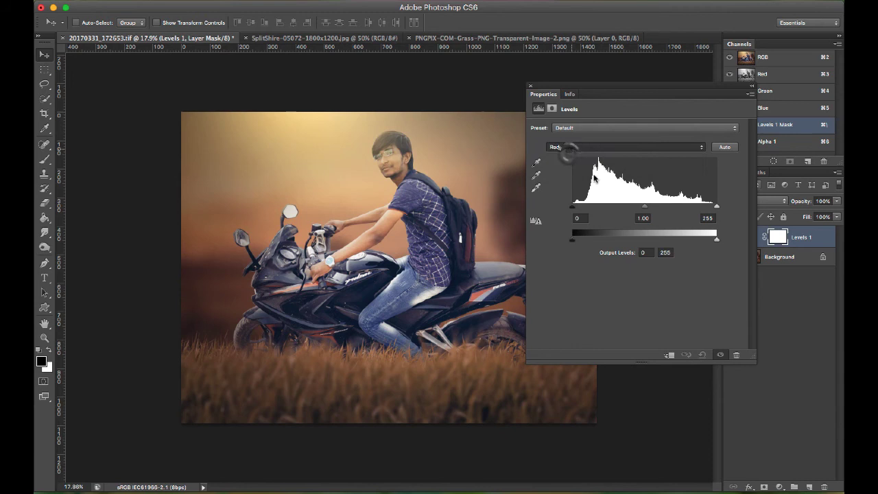
click(642, 209)
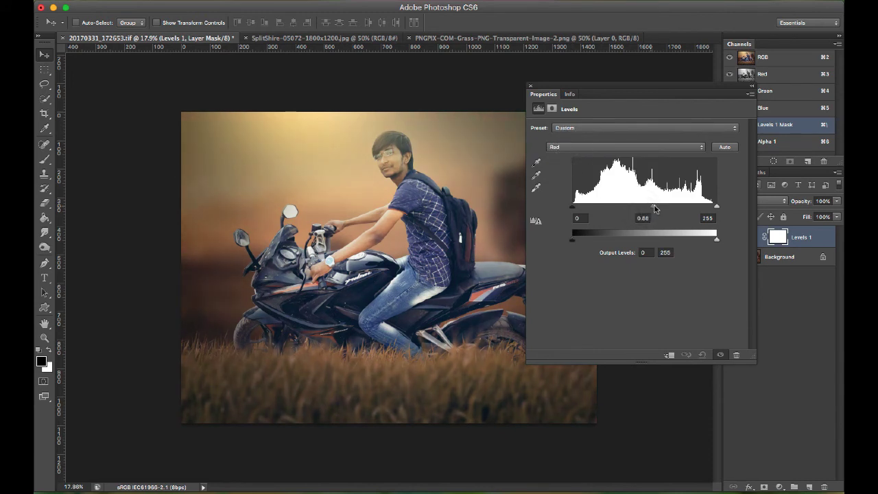
drag(655, 207, 648, 209)
Set the Levels Green midtones to 0.95 and Blue midtones to 0.72
click(641, 146)
click(637, 153)
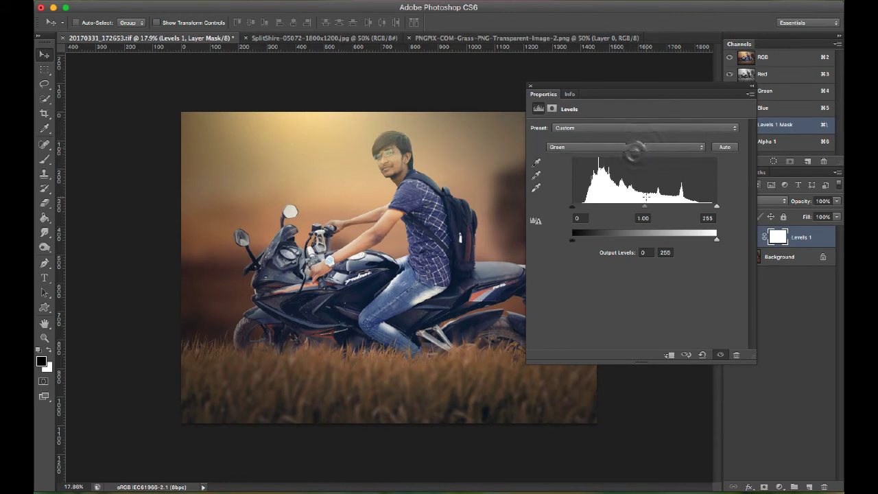
drag(642, 209, 647, 211)
click(628, 147)
click(624, 155)
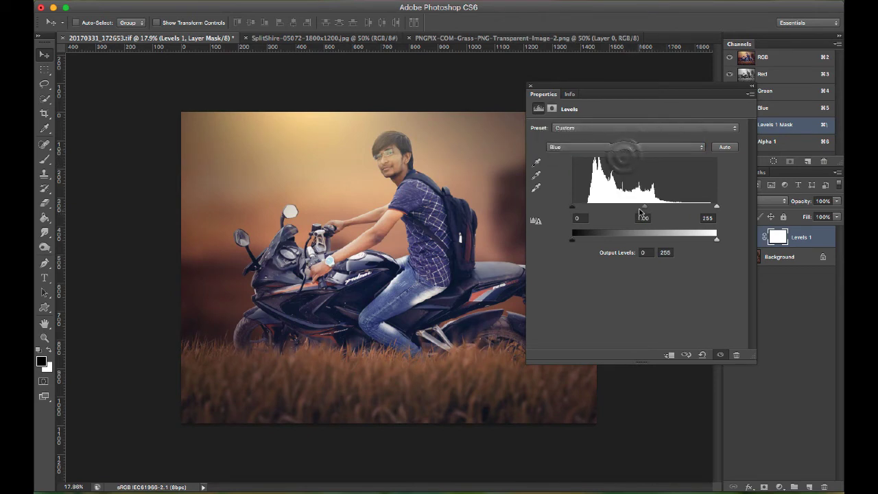
drag(639, 211, 660, 213)
Set the combined RGB midtones to about 0.93 and close the Levels settings
click(593, 148)
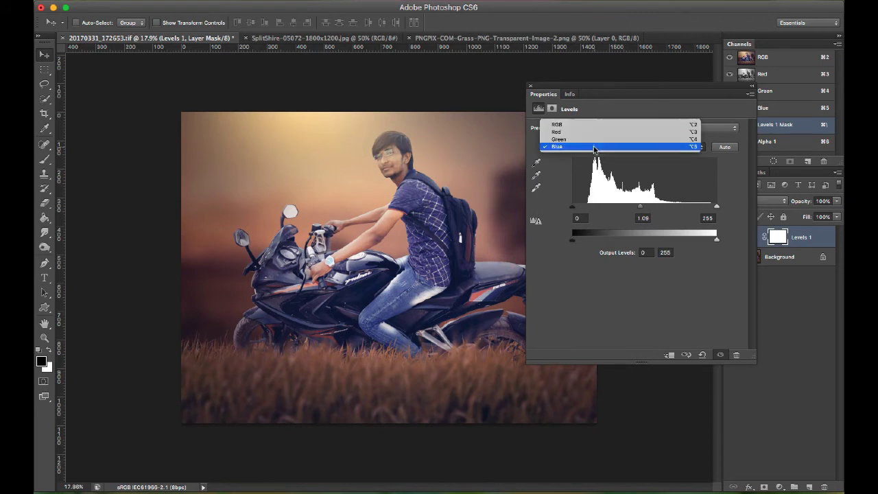
click(596, 129)
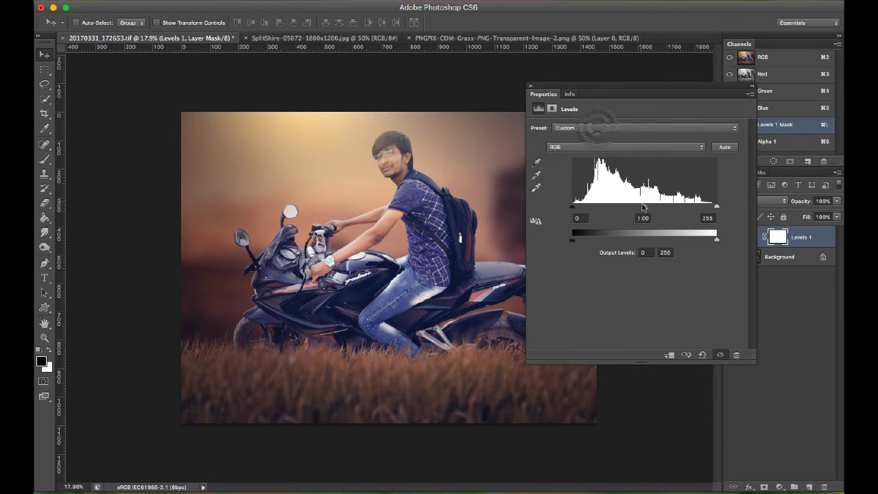
drag(643, 212, 644, 213)
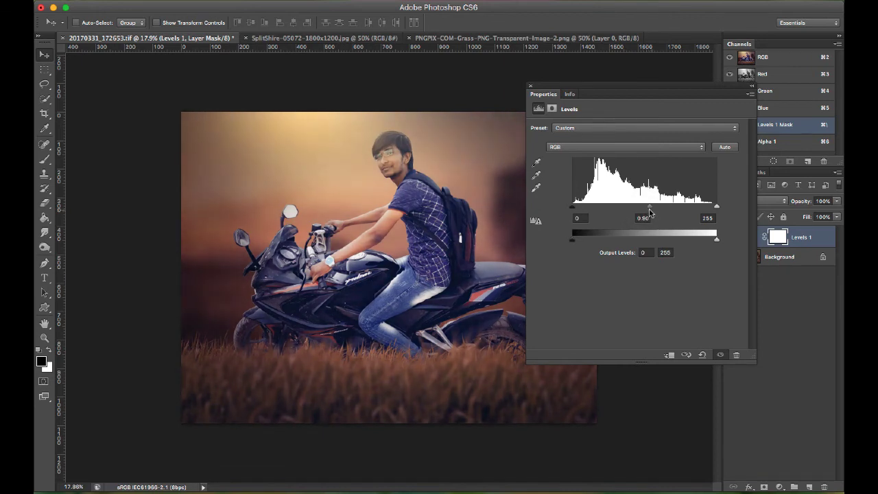
drag(646, 213, 648, 213)
click(532, 87)
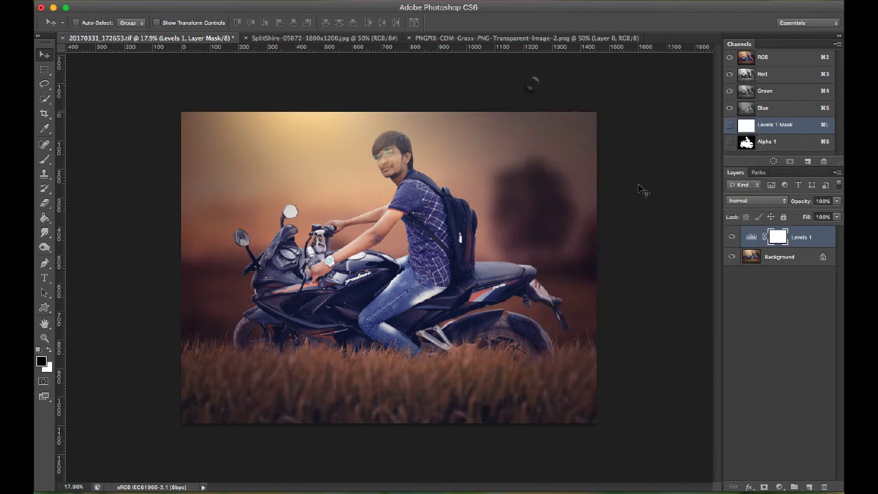
Toggle Levels 1 on and off repeatedly to compare before and after
click(732, 237)
click(731, 238)
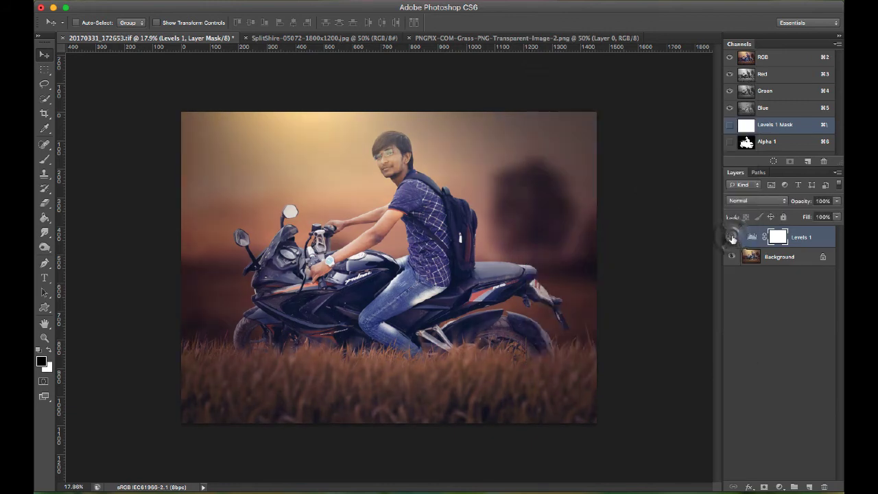
click(732, 237)
click(732, 238)
click(731, 237)
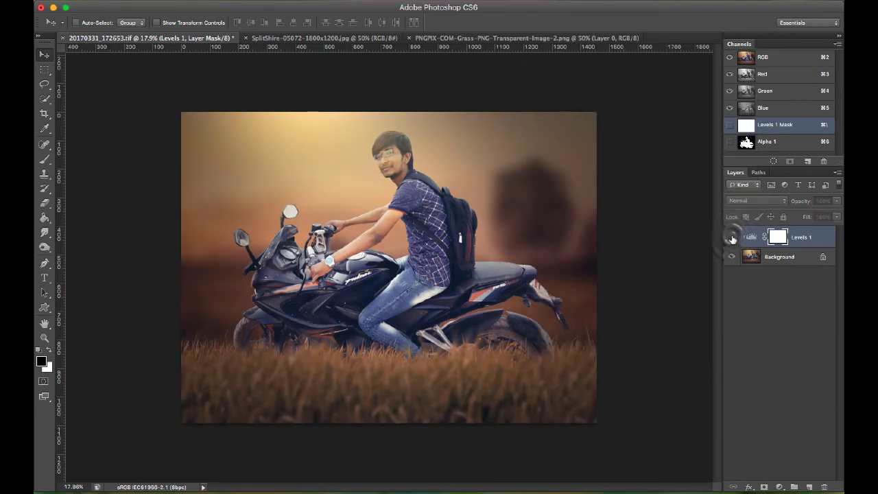
click(732, 237)
click(731, 237)
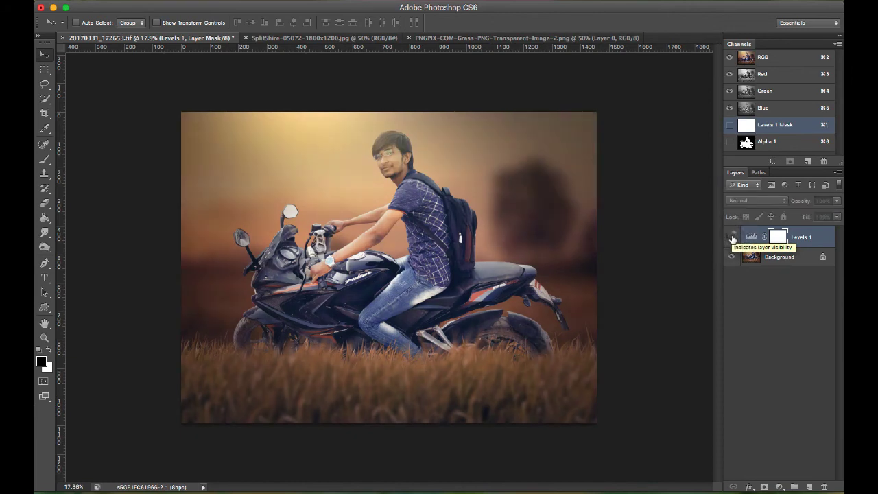
click(732, 238)
click(732, 238)
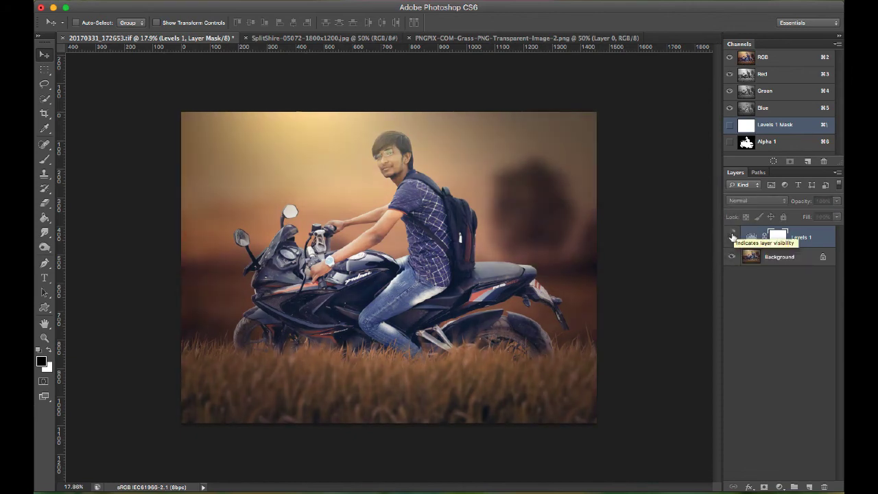
click(732, 238)
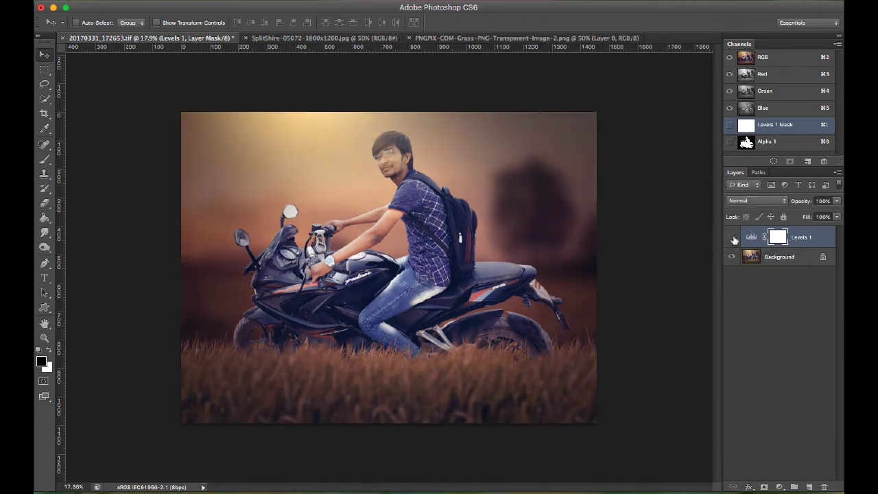
click(732, 237)
click(732, 238)
click(732, 237)
click(732, 237)
click(780, 487)
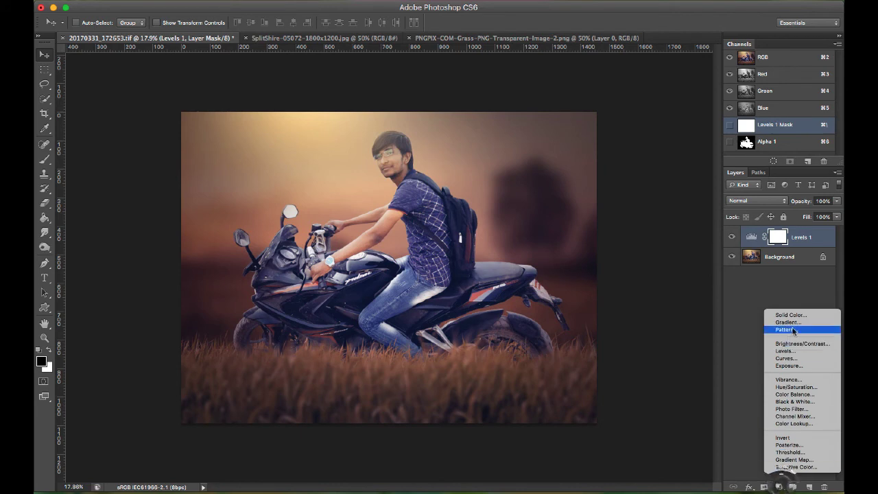
Add a Brightness/Contrast layer with a slight brightness tweak and compare it on/off
click(795, 343)
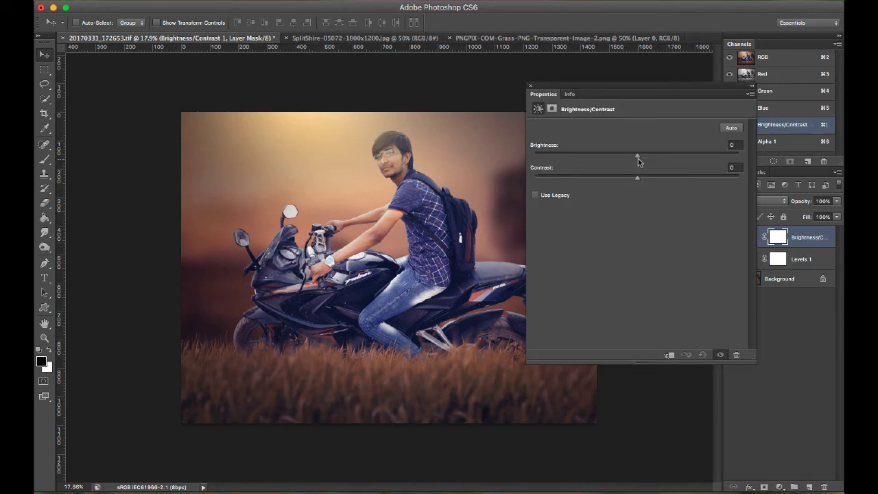
drag(637, 157, 630, 158)
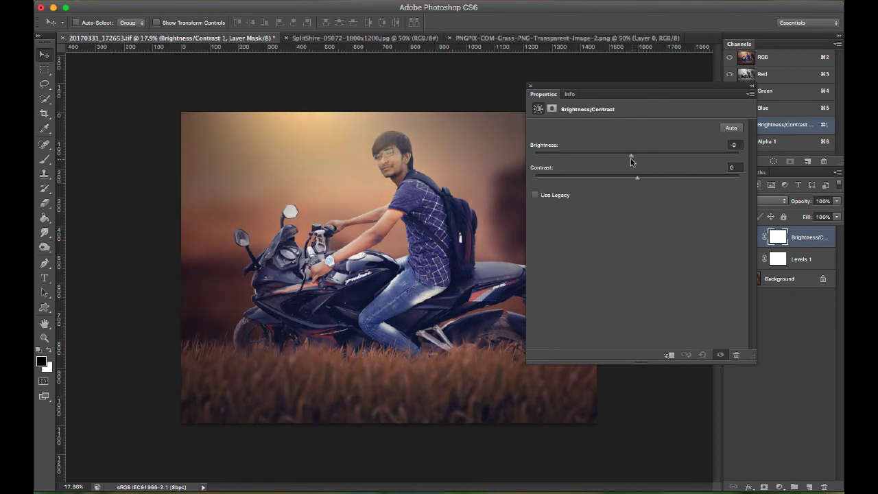
click(530, 86)
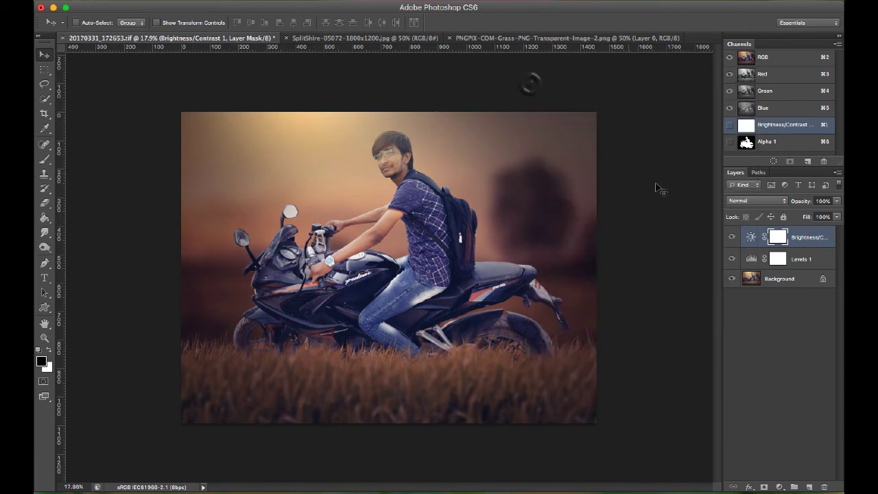
click(731, 237)
click(731, 237)
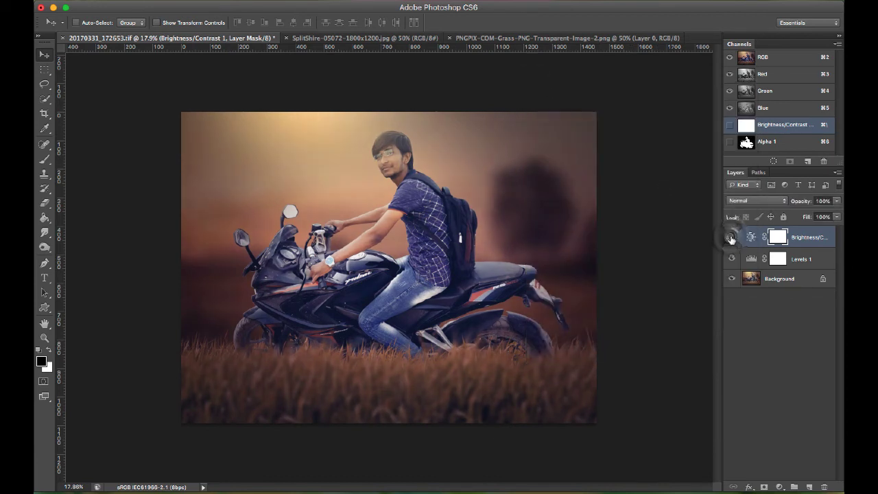
click(782, 487)
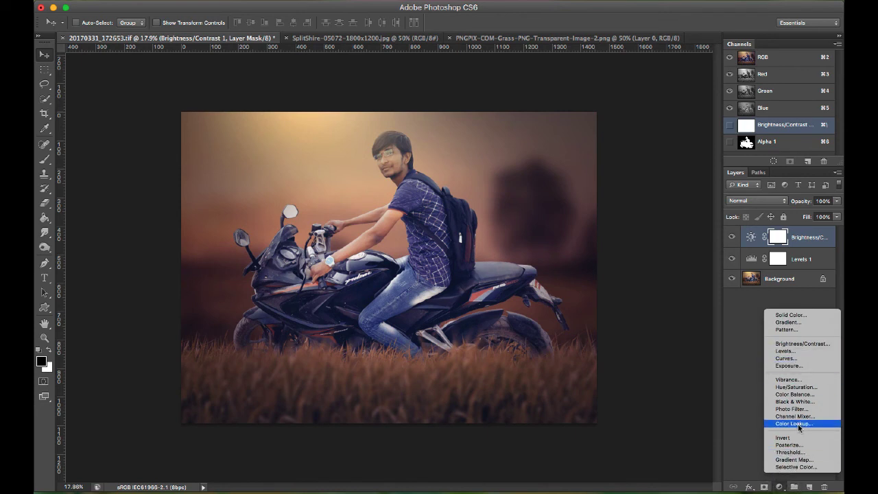
Add a Vibrance 1 layer with vibrance raised to about +4 and compare it on/off
click(800, 382)
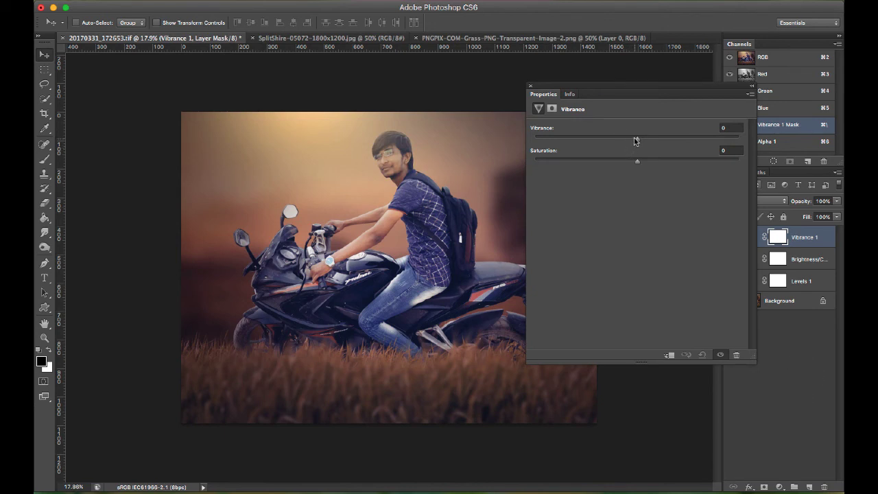
mouse_move(633, 139)
mouse_down()
mouse_move(642, 139)
mouse_move(637, 159)
mouse_up()
click(530, 86)
click(733, 237)
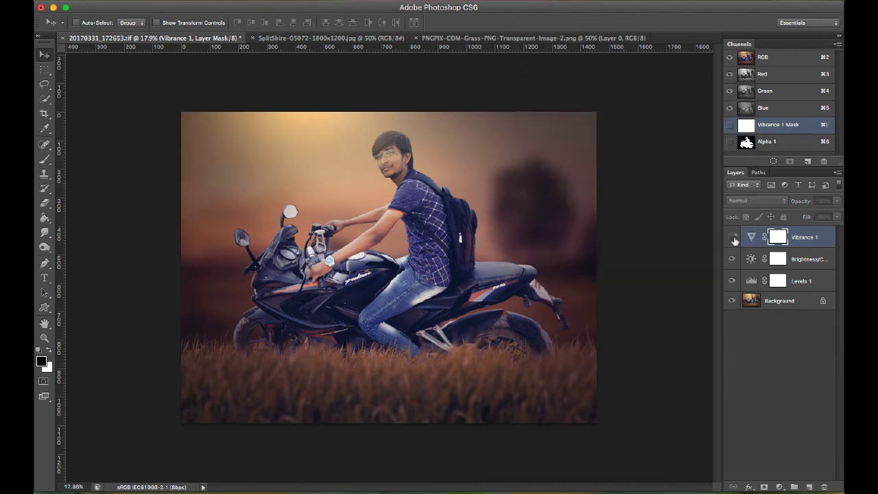
click(734, 237)
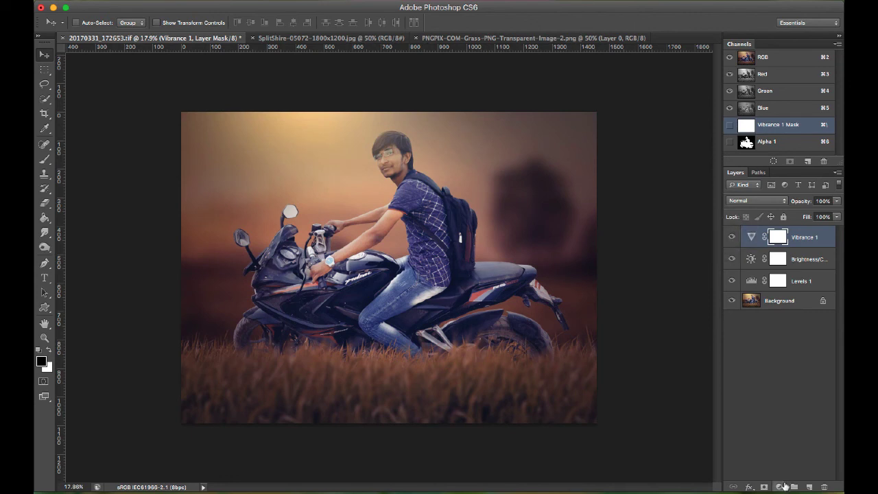
click(784, 485)
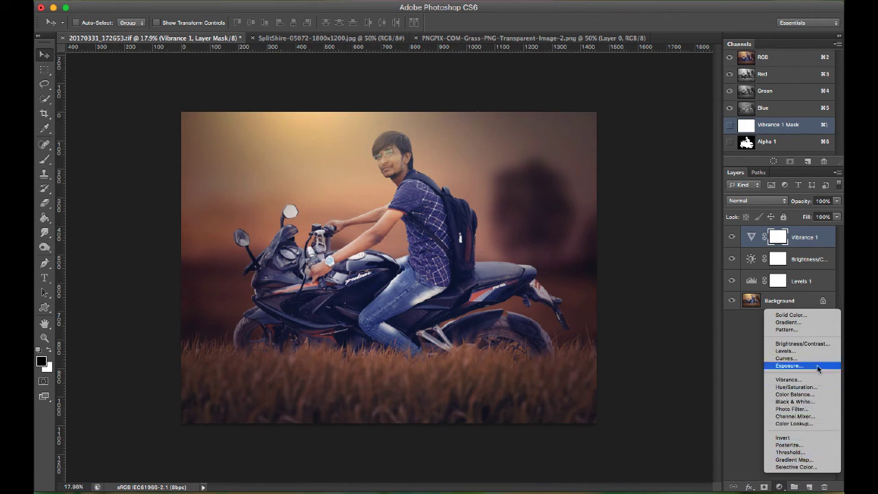
Add Color Balance with midtones Cyan -10, Magenta -10, slightly toward yellow, then compare
click(794, 395)
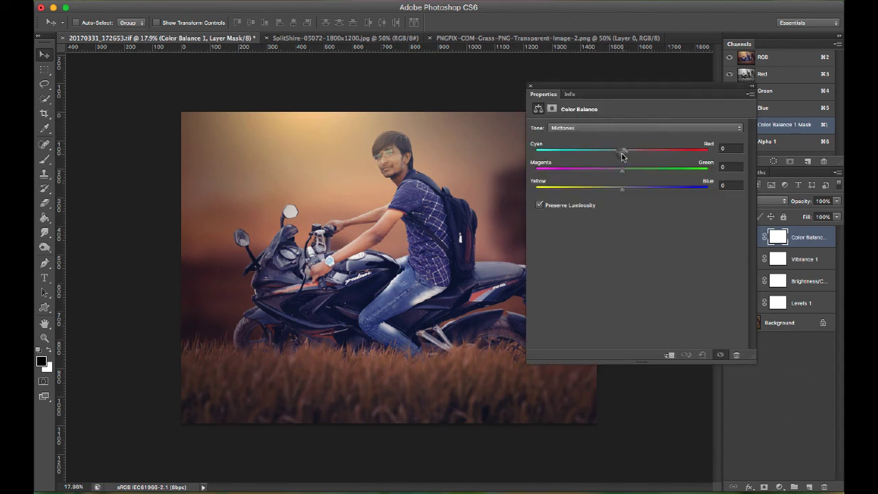
drag(622, 156, 611, 156)
drag(621, 174, 616, 174)
drag(622, 192, 628, 194)
click(531, 85)
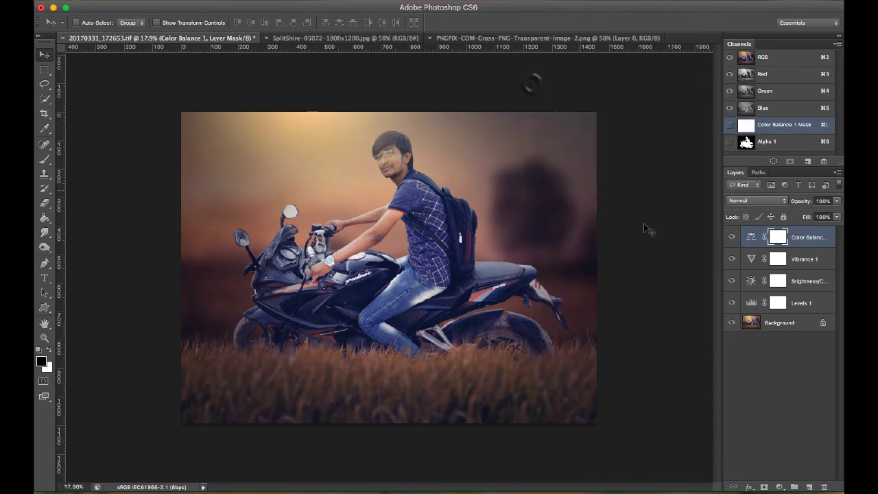
click(731, 237)
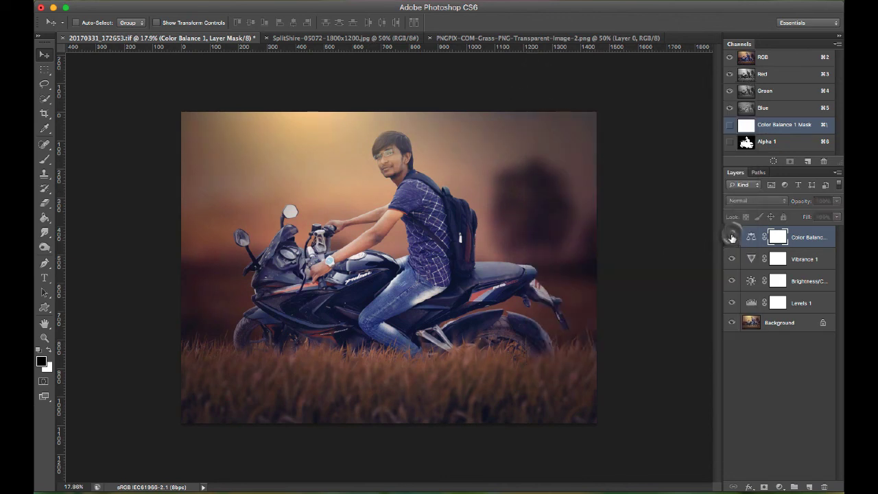
click(731, 238)
click(732, 237)
click(731, 238)
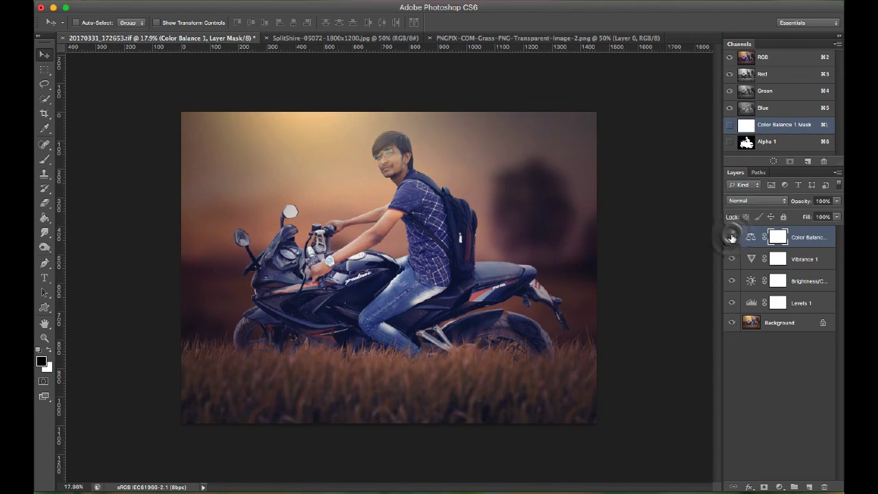
click(732, 237)
click(731, 237)
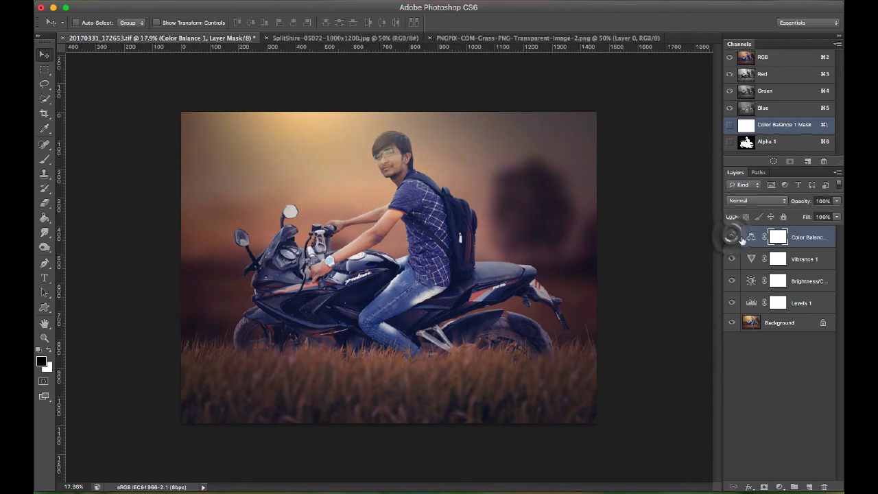
Flatten all layers and start a Save As with JPEG as the format
right_click(788, 320)
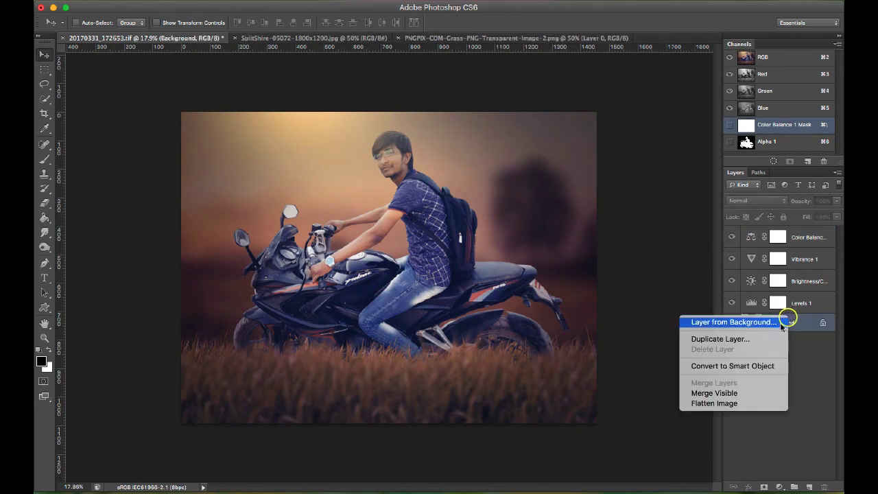
click(736, 403)
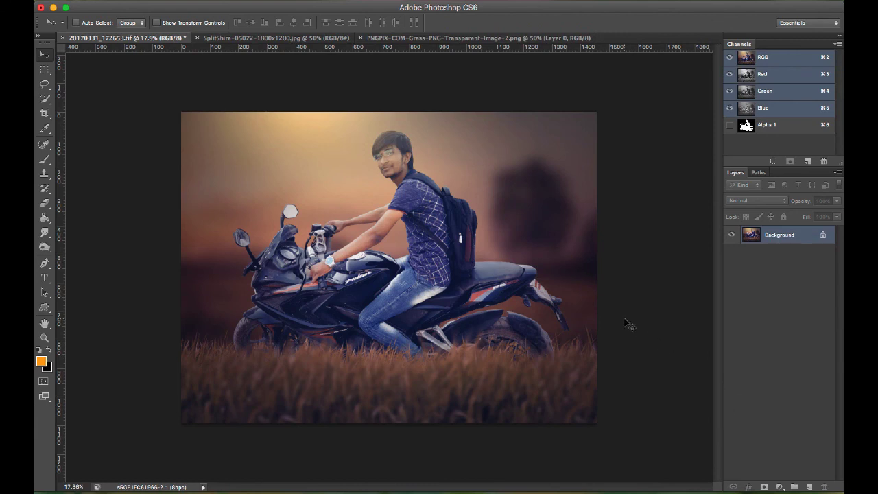
click(117, 0)
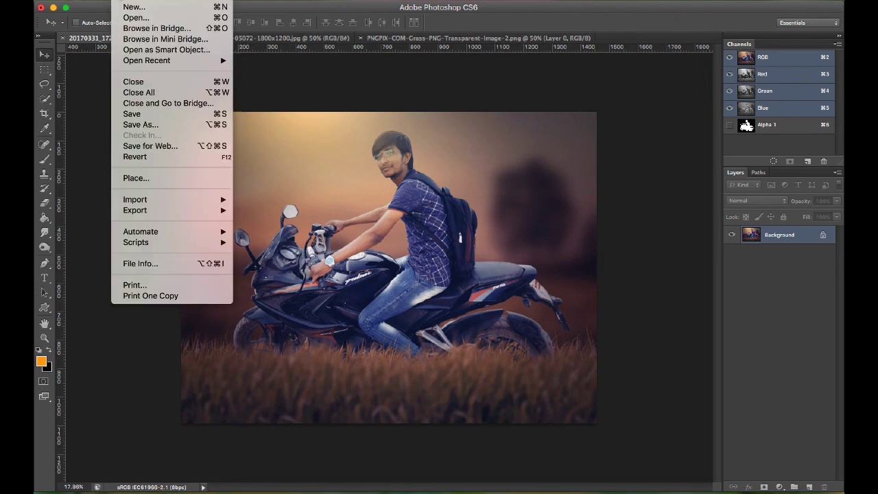
click(148, 123)
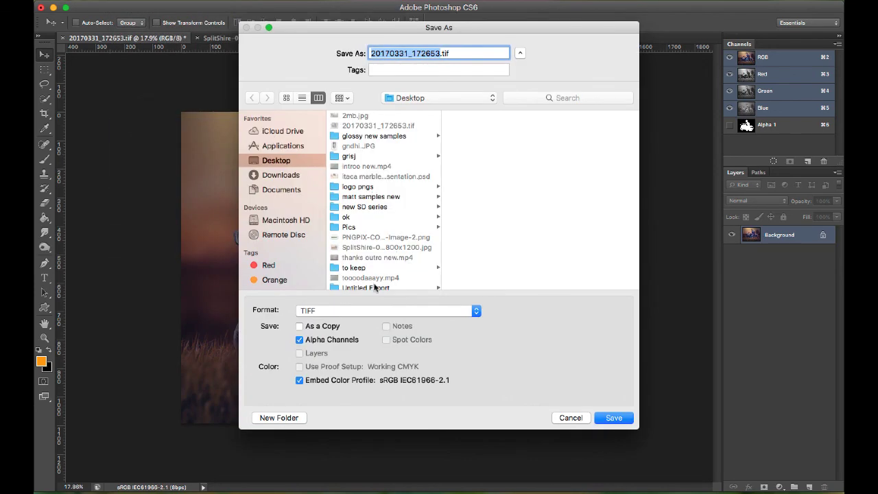
click(358, 309)
click(361, 185)
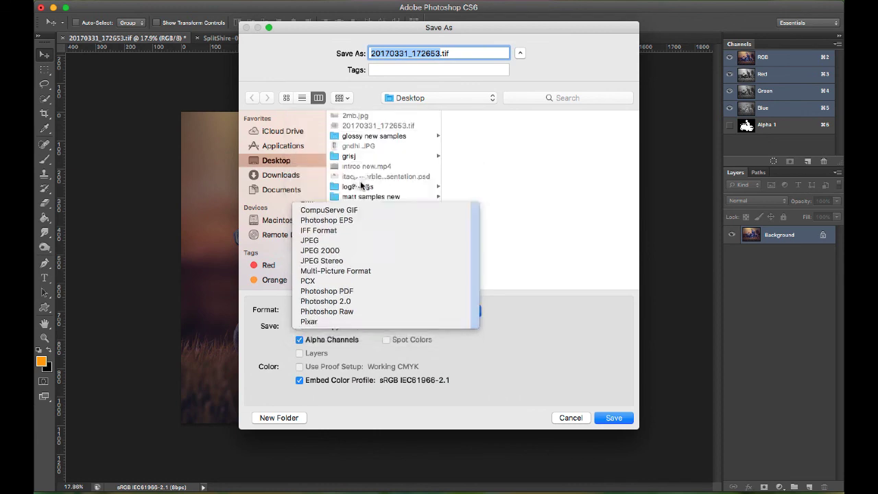
Save the image as sgg.jpg at maximum JPEG quality 12
text(sgg.jpg)
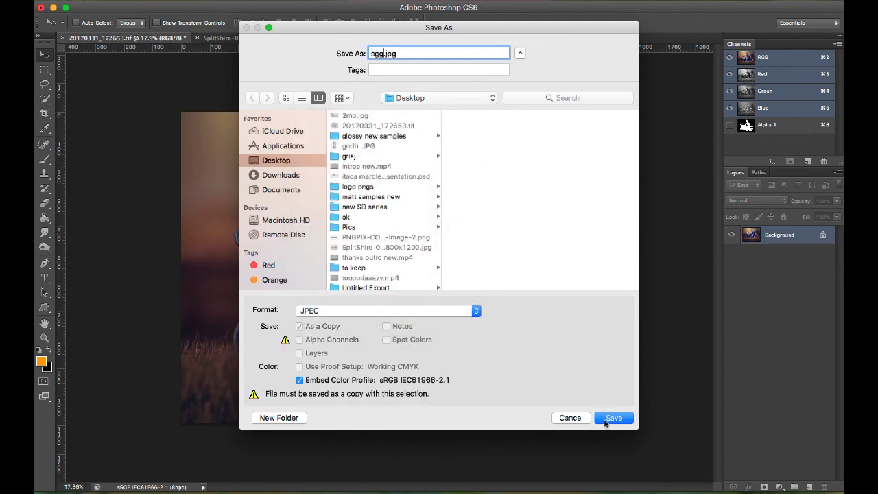
click(607, 420)
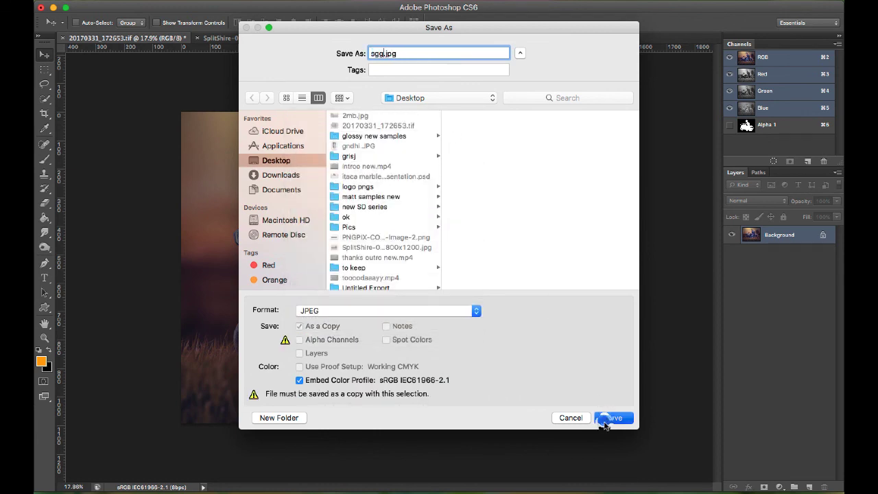
drag(411, 195, 419, 195)
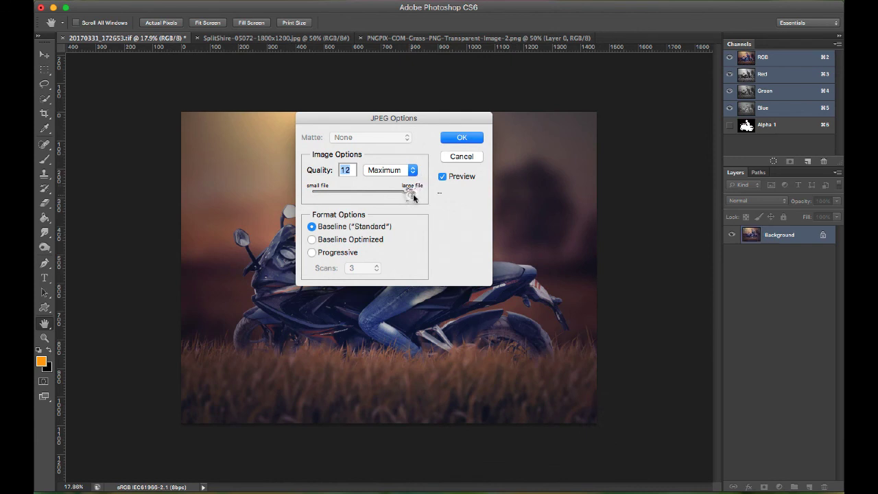
click(447, 140)
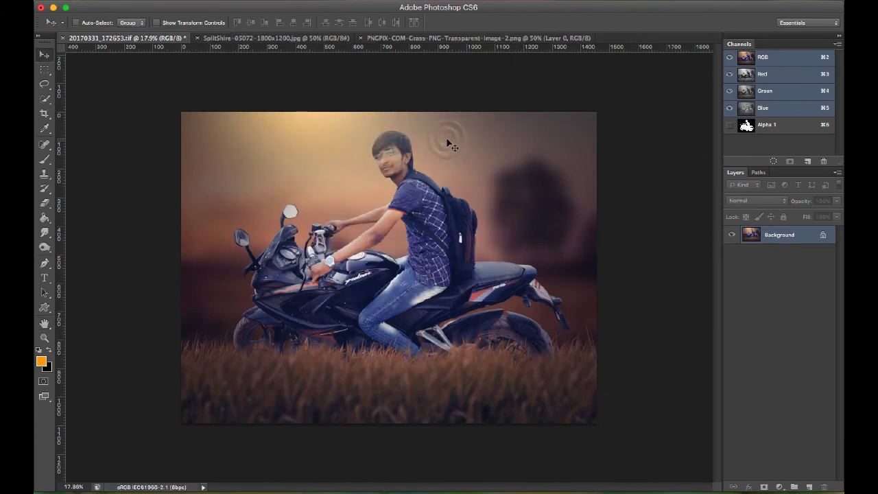
Preview the saved sgg.jpg from the desktop with Quick Look
click(52, 8)
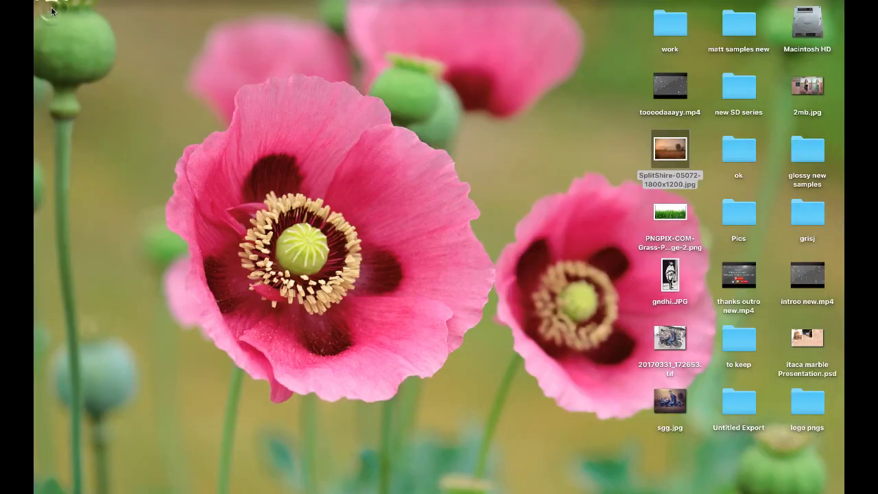
click(675, 405)
key(space)
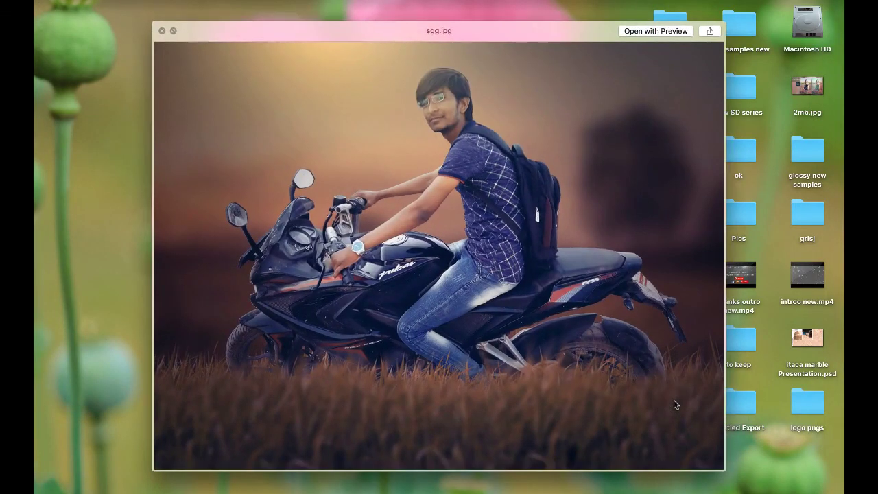